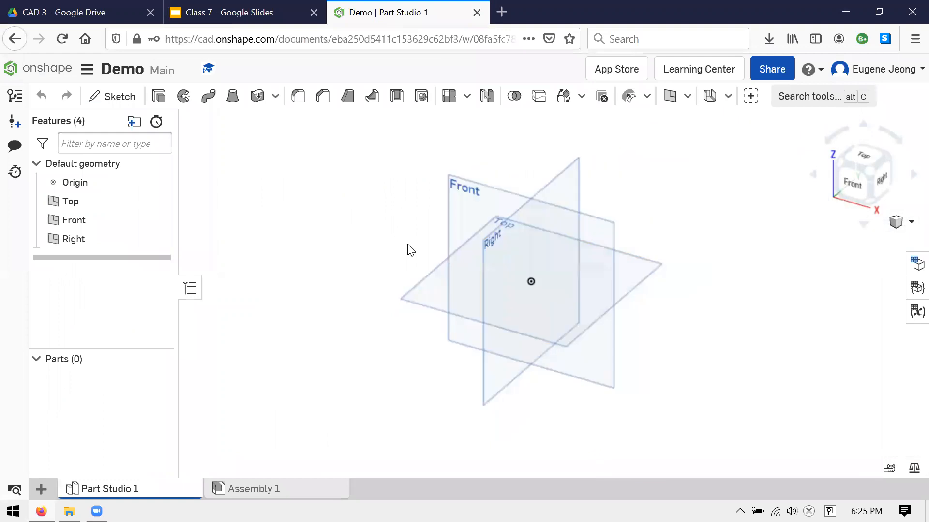
# - Select the Top plane, clear the selection, then reopen the Demo document from the documents list
pyautogui.scroll(-5, 672, 223)
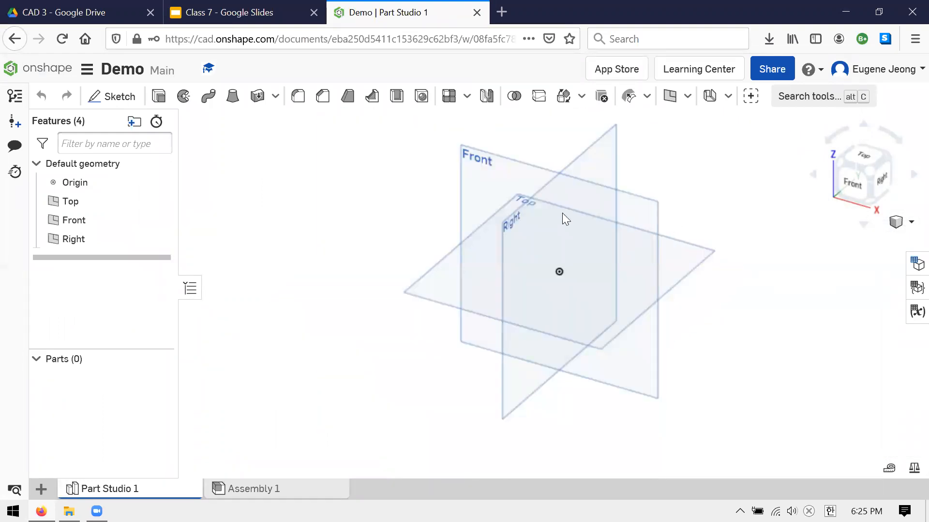
pyautogui.scroll(3, 523, 160)
pyautogui.scroll(-2, 559, 210)
pyautogui.scroll(3, 556, 210)
pyautogui.scroll(-2, 459, 201)
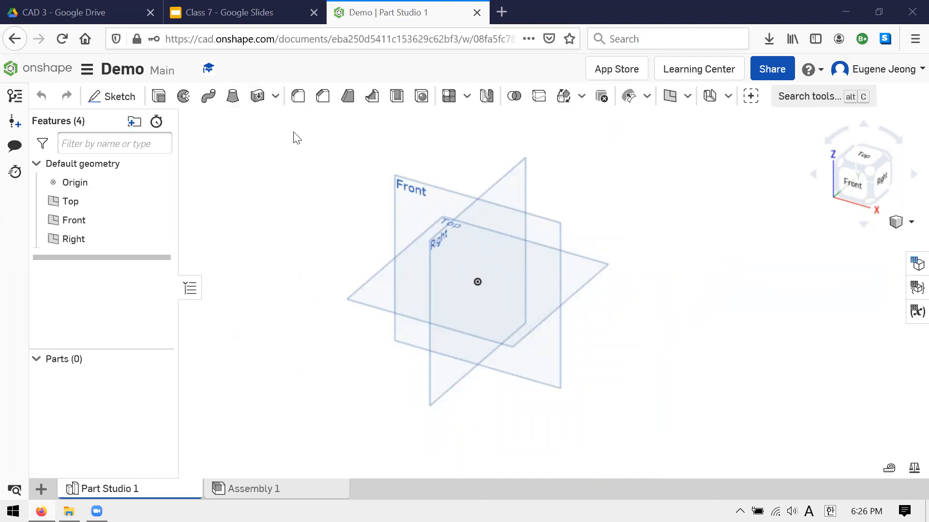
pyautogui.click(77, 201)
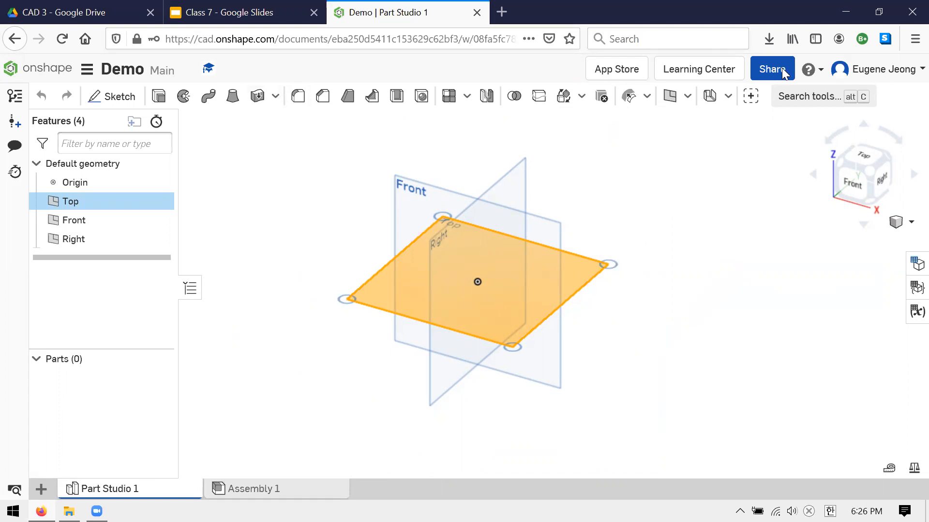
pyautogui.press('space')
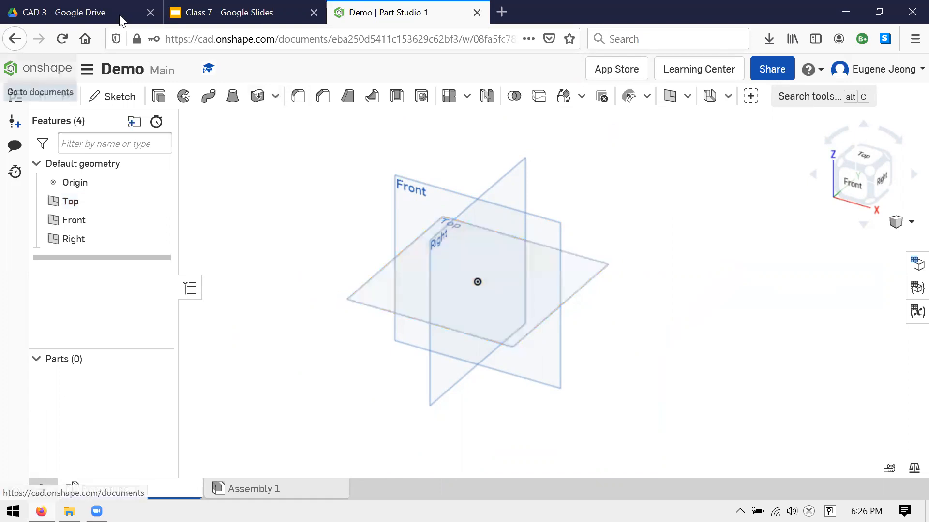
pyautogui.click(16, 73)
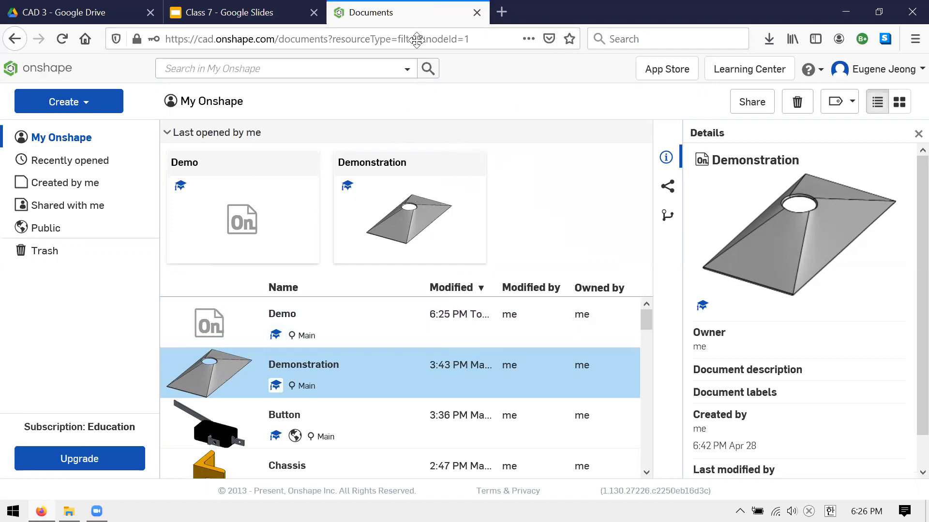
pyautogui.click(293, 240)
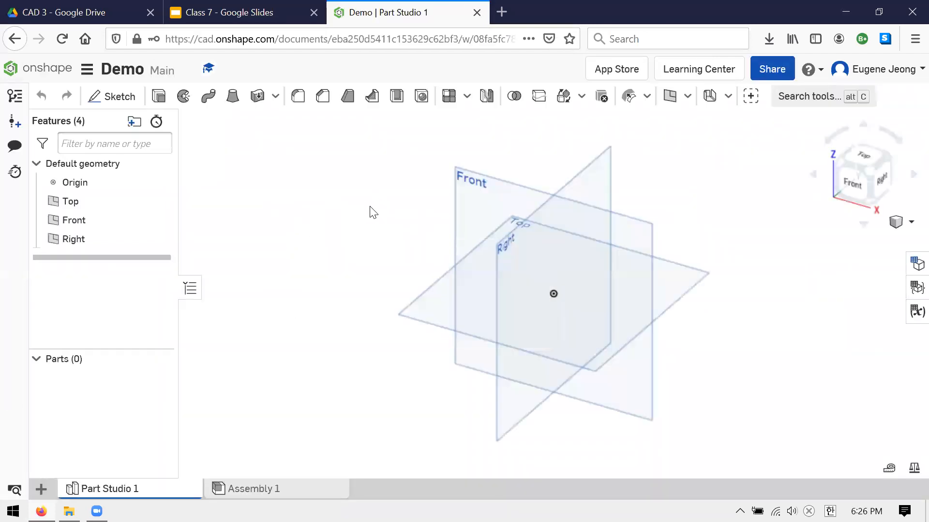
# - Select the Top plane and start Sketch 1 on it
pyautogui.scroll(4, 366, 208)
pyautogui.scroll(-5, 344, 189)
pyautogui.scroll(3, 584, 234)
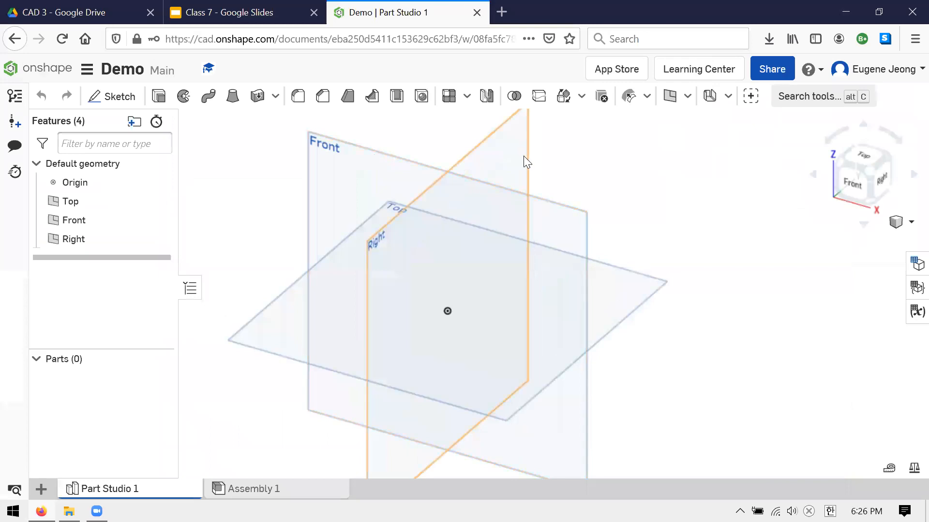
pyautogui.scroll(-3, 523, 156)
pyautogui.scroll(1, 337, 288)
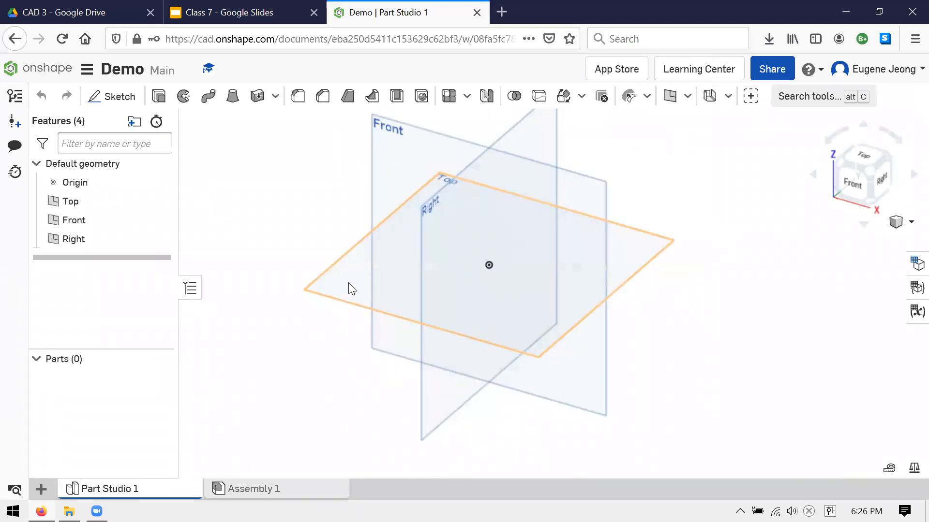
pyautogui.scroll(-3, 279, 305)
pyautogui.scroll(1, 474, 263)
pyautogui.scroll(1, 515, 283)
pyautogui.click(487, 293)
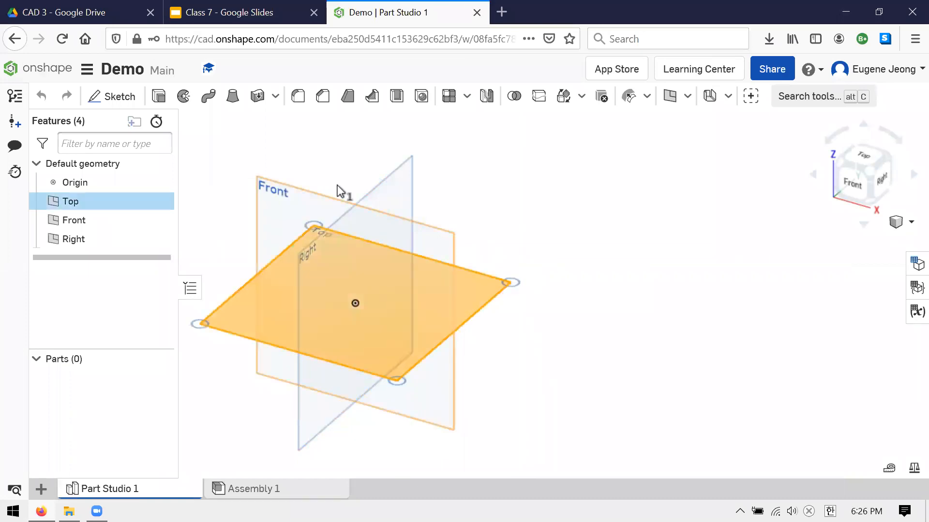
pyautogui.click(111, 96)
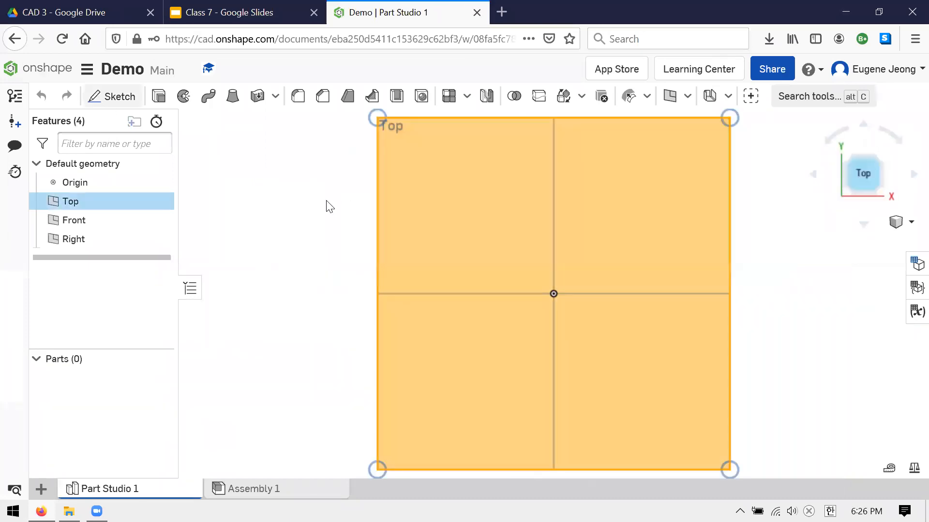
pyautogui.scroll(-2, 334, 299)
pyautogui.scroll(2, 525, 270)
pyautogui.scroll(1, 456, 337)
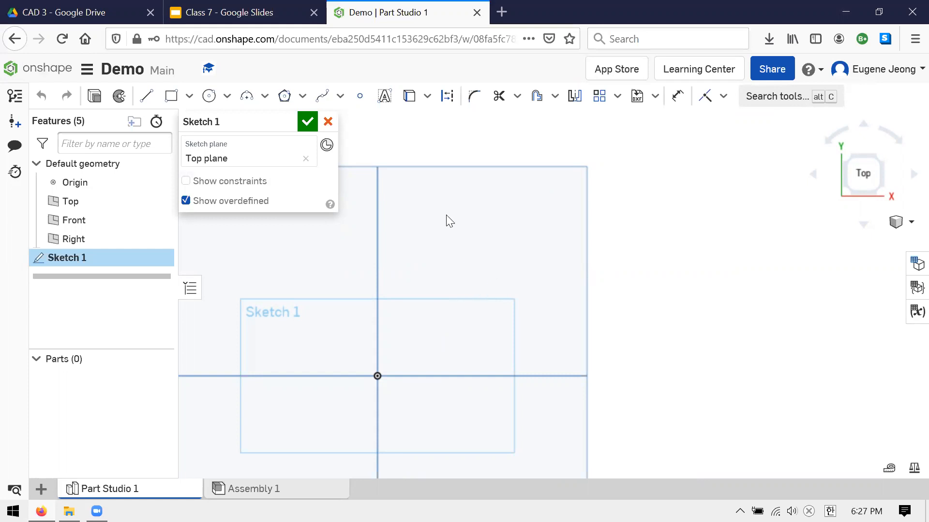
pyautogui.scroll(2, 532, 231)
pyautogui.scroll(-3, 382, 257)
pyautogui.scroll(2, 509, 339)
# - Draw a corner rectangle starting at the sketch origin
pyautogui.click(172, 96)
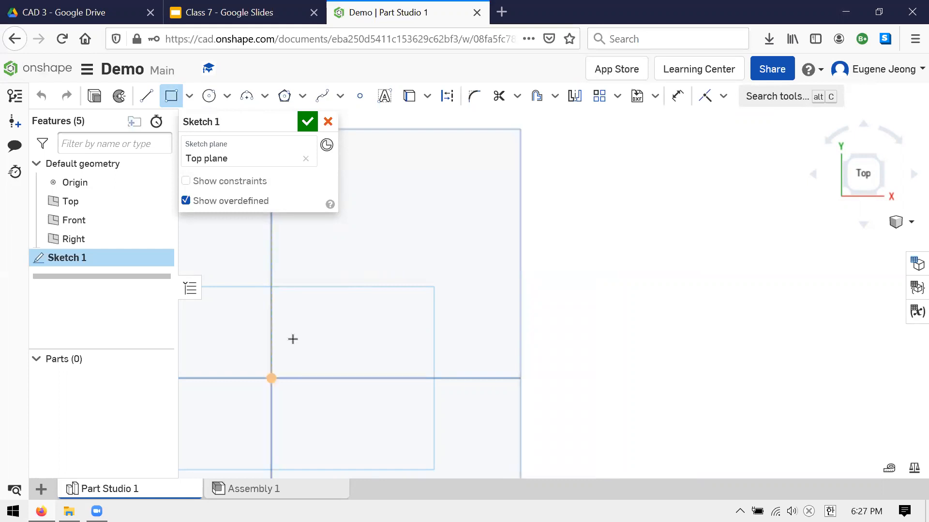
pyautogui.moveTo(271, 378); pyautogui.dragTo(296, 364)
pyautogui.scroll(2, 491, 185)
pyautogui.scroll(-4, 484, 215)
pyautogui.scroll(-1, 485, 220)
pyautogui.click(479, 132)
pyautogui.scroll(2, 458, 264)
pyautogui.scroll(-2, 512, 310)
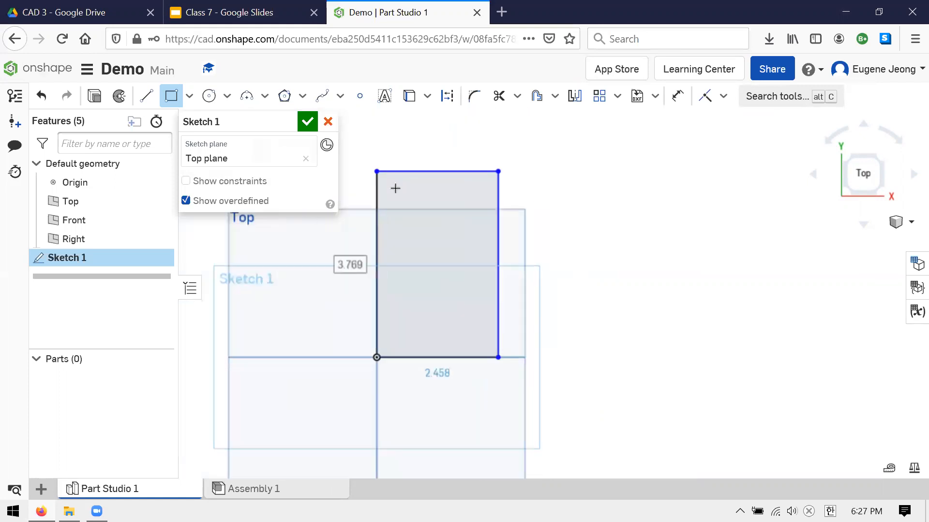
pyautogui.scroll(2, 392, 187)
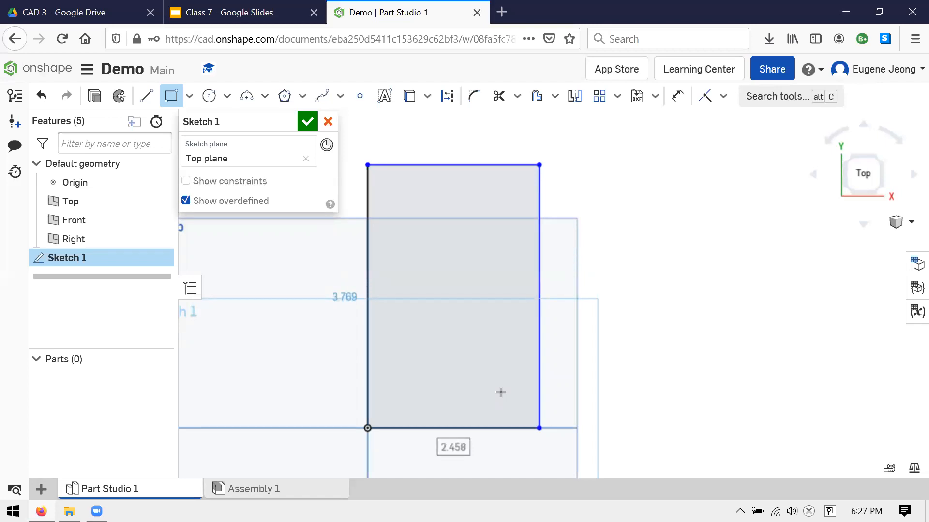
pyautogui.scroll(1, 426, 295)
pyautogui.scroll(-1, 468, 255)
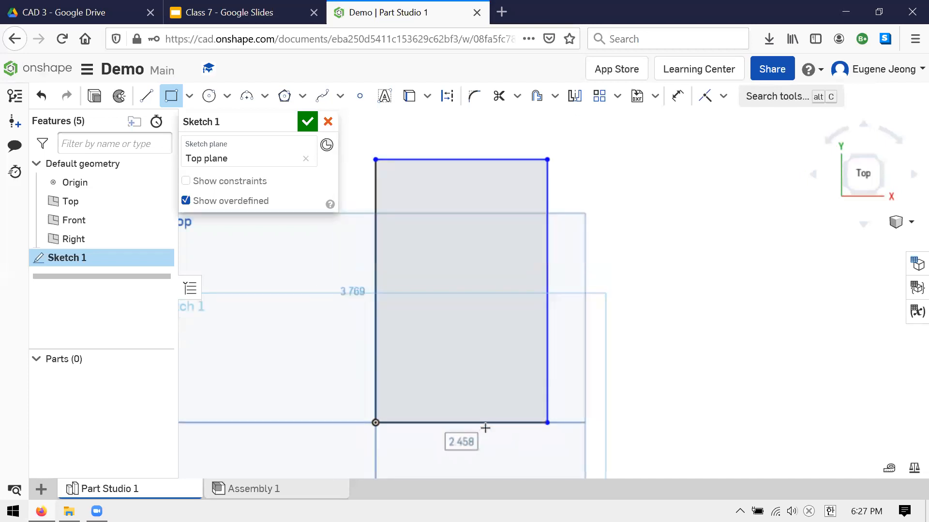
# - Dimension the rectangle to width 14 and height 24, then close Sketch 1
pyautogui.press('d')
pyautogui.click(503, 423)
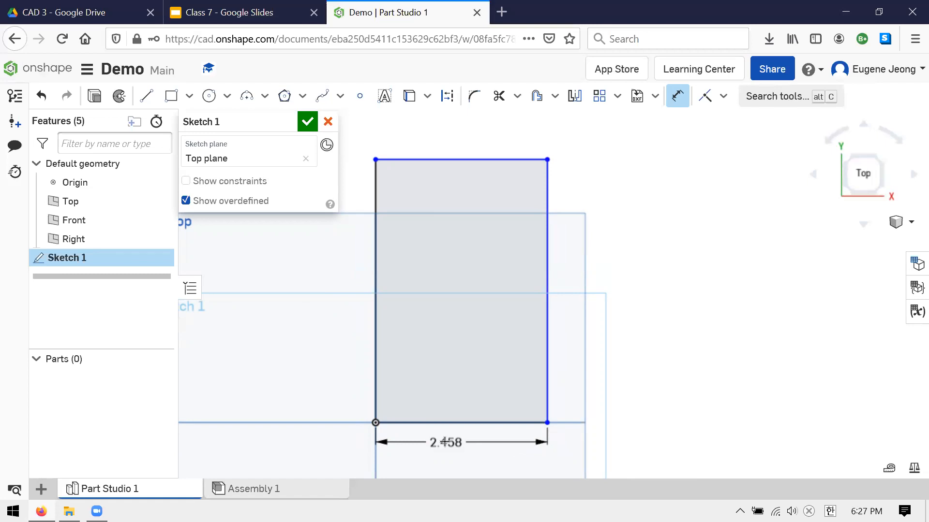
pyautogui.moveTo(444, 441); pyautogui.dragTo(463, 450)
pyautogui.doubleClick(465, 450)
pyautogui.write('12')
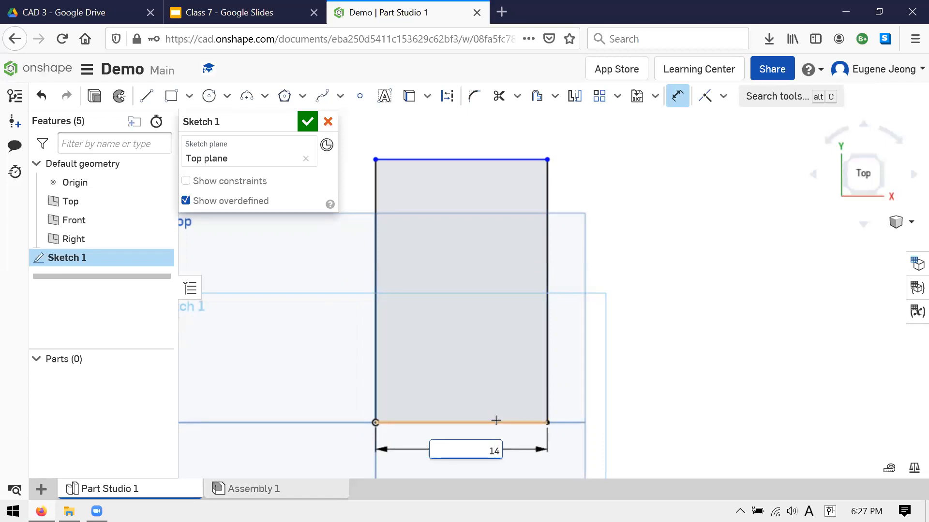
pyautogui.press('Return')
pyautogui.scroll(-10, 416, 407)
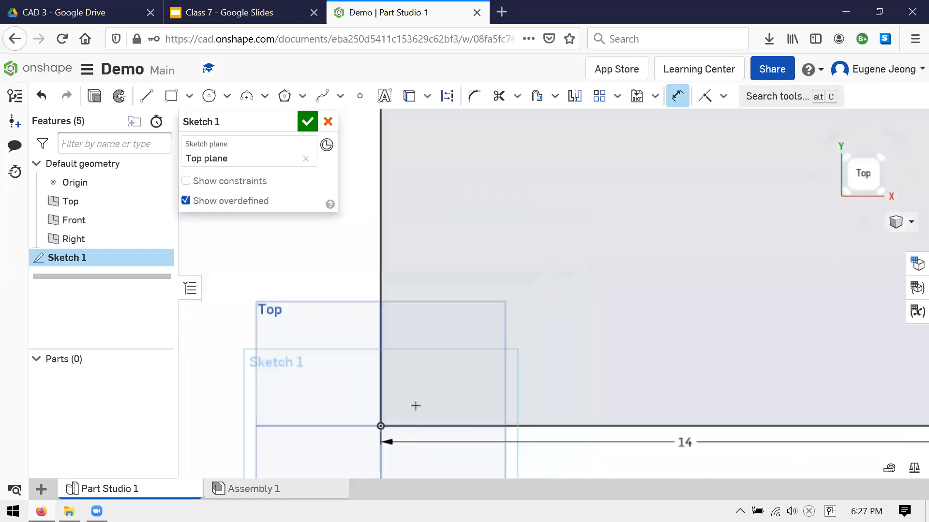
pyautogui.click(401, 334)
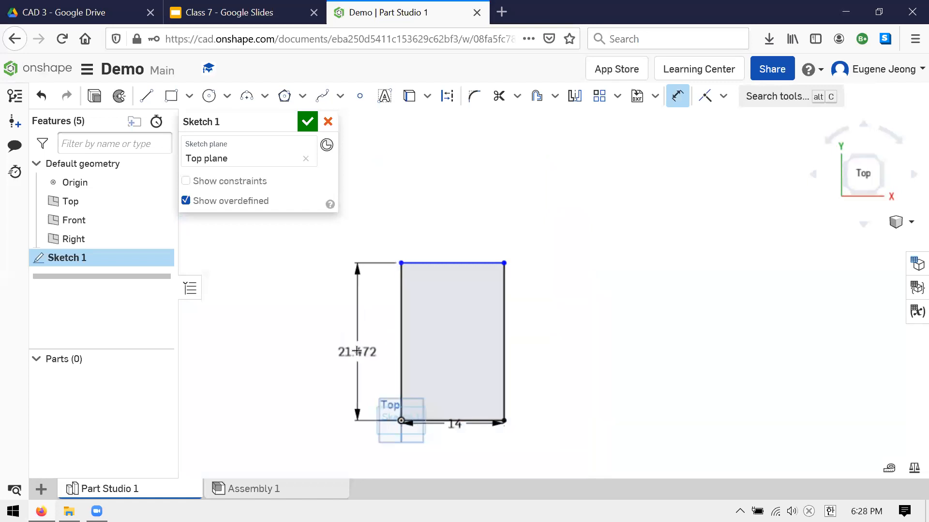
pyautogui.click(378, 353)
pyautogui.write('24')
pyautogui.press('Return')
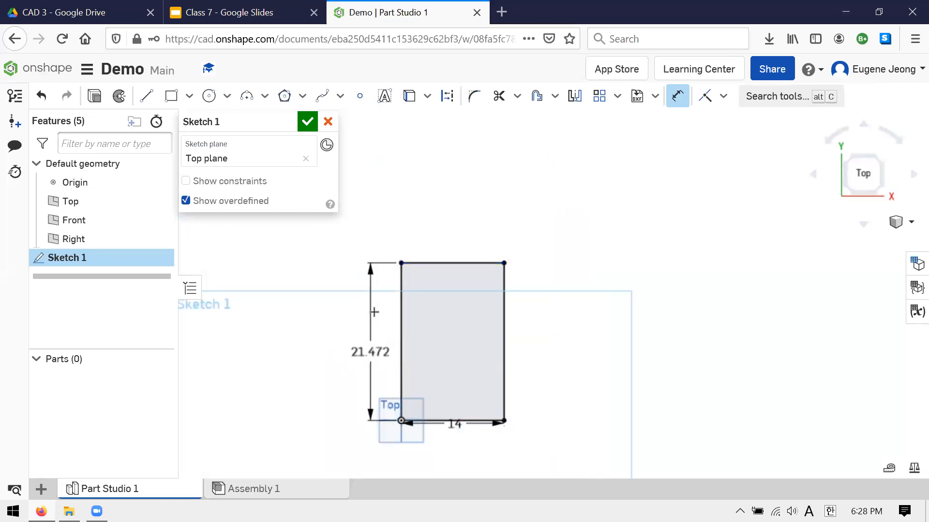
pyautogui.scroll(3, 460, 347)
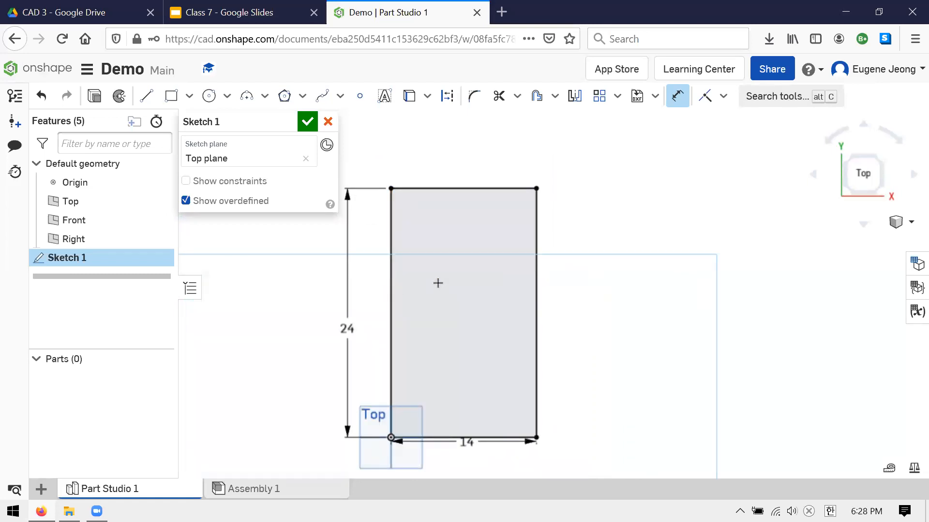
pyautogui.scroll(1, 496, 246)
pyautogui.scroll(-1, 499, 244)
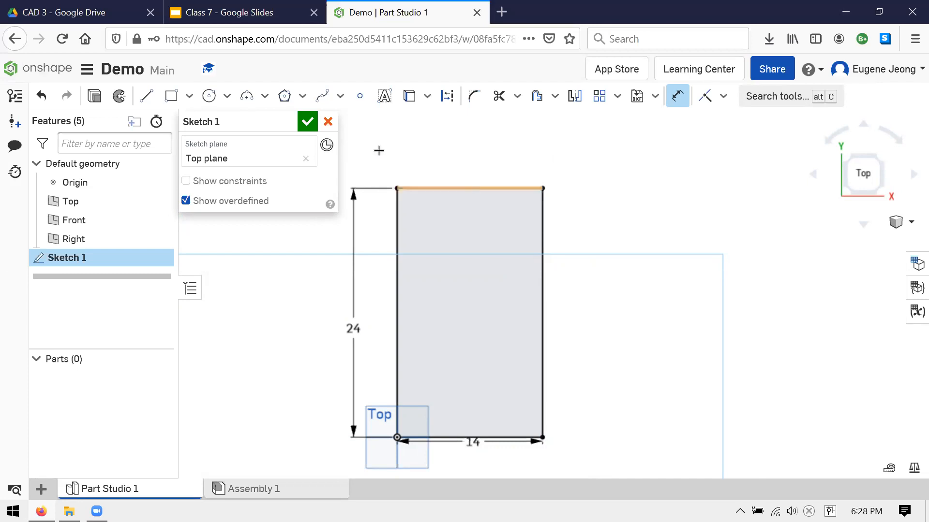
pyautogui.click(308, 122)
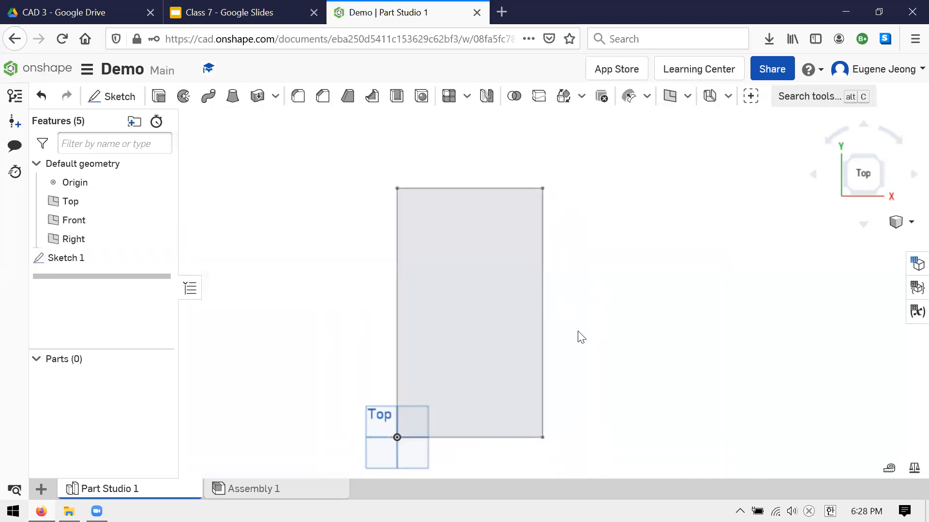
# - Choose Plane from the surface and curve features list to start Plane 1
pyautogui.moveTo(574, 324)
pyautogui.mouseDown(button='right')
pyautogui.moveTo(549, 257)
pyautogui.moveTo(497, 272)
pyautogui.moveTo(543, 283)
pyautogui.moveTo(532, 277)
pyautogui.moveTo(532, 305)
pyautogui.mouseUp(button='right')
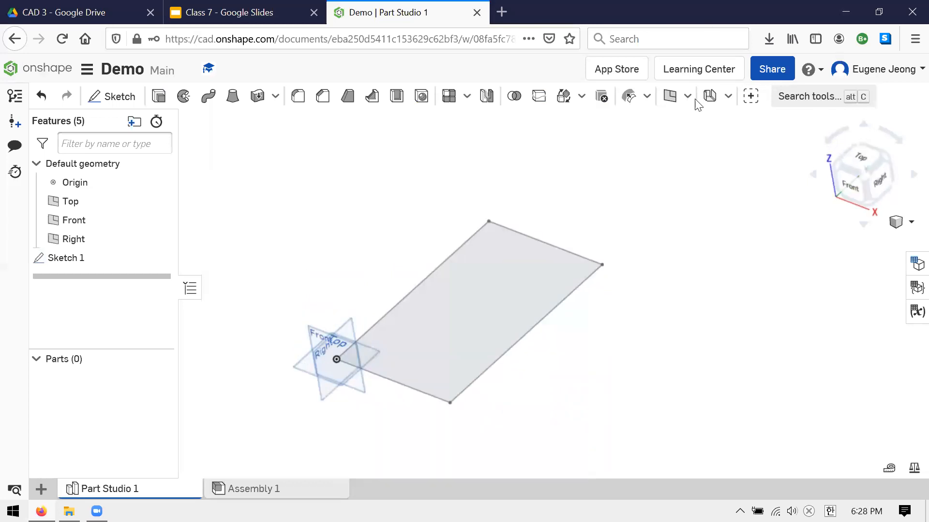
pyautogui.click(647, 97)
pyautogui.click(647, 104)
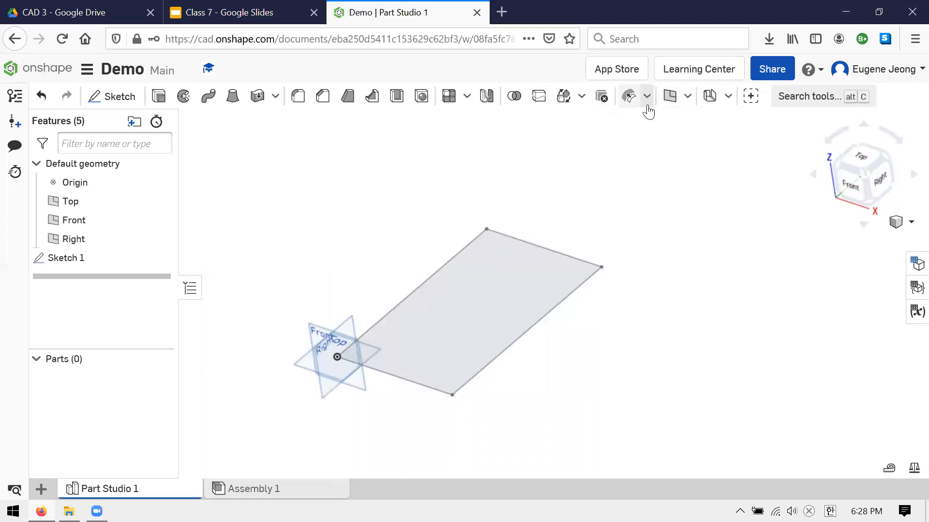
pyautogui.click(688, 96)
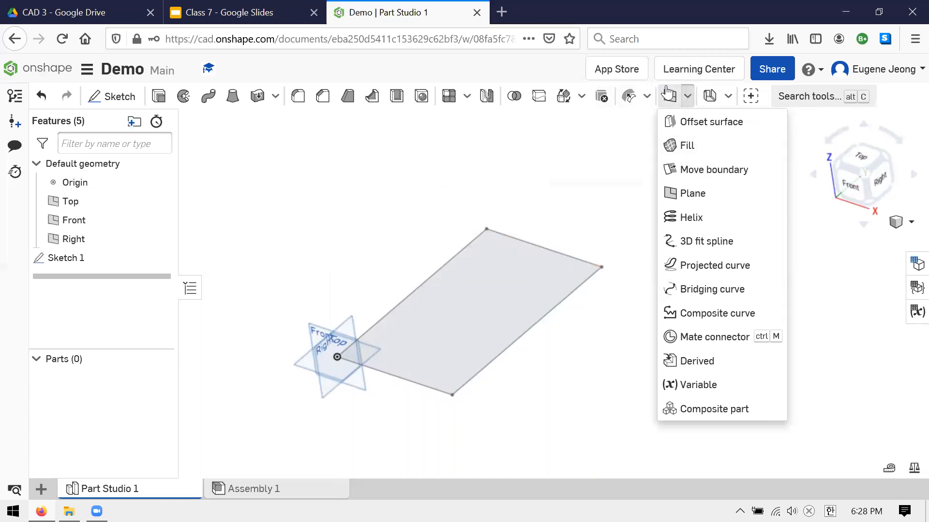
pyautogui.click(688, 96)
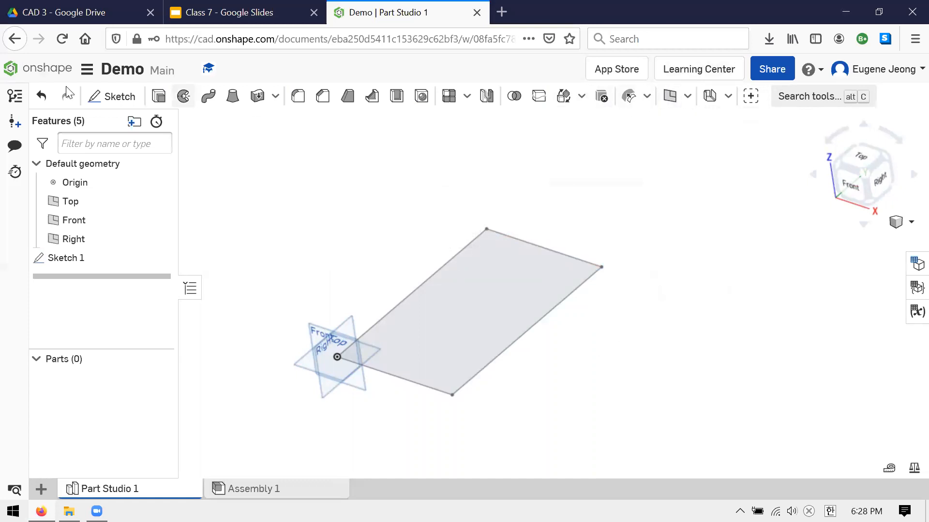
pyautogui.click(688, 97)
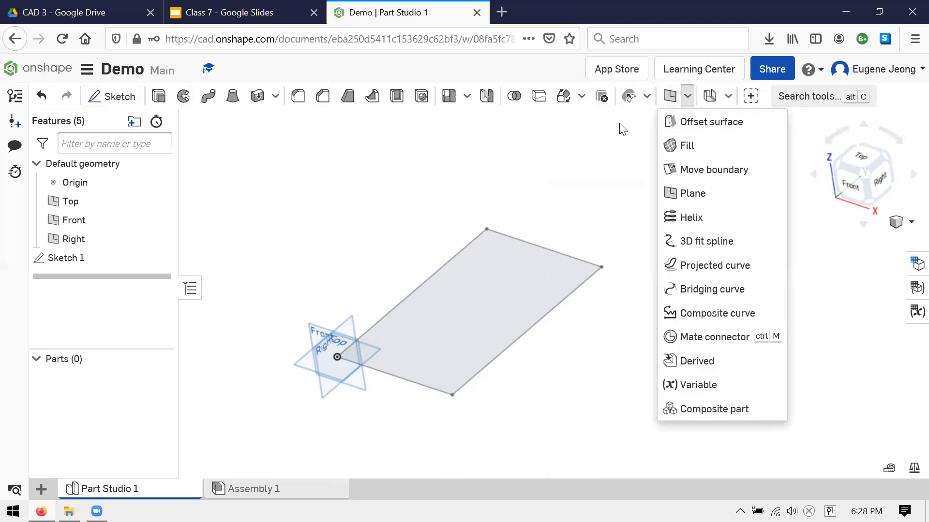
pyautogui.click(688, 97)
pyautogui.click(689, 97)
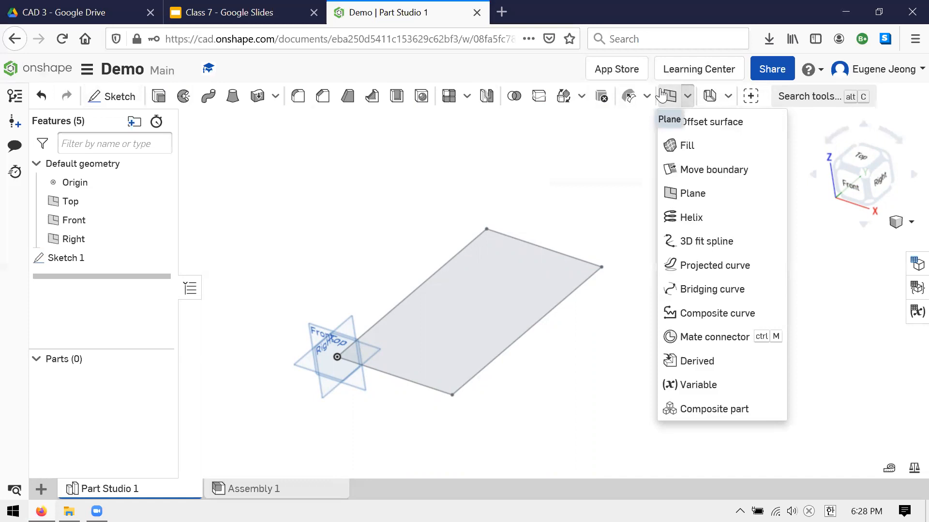
pyautogui.click(689, 194)
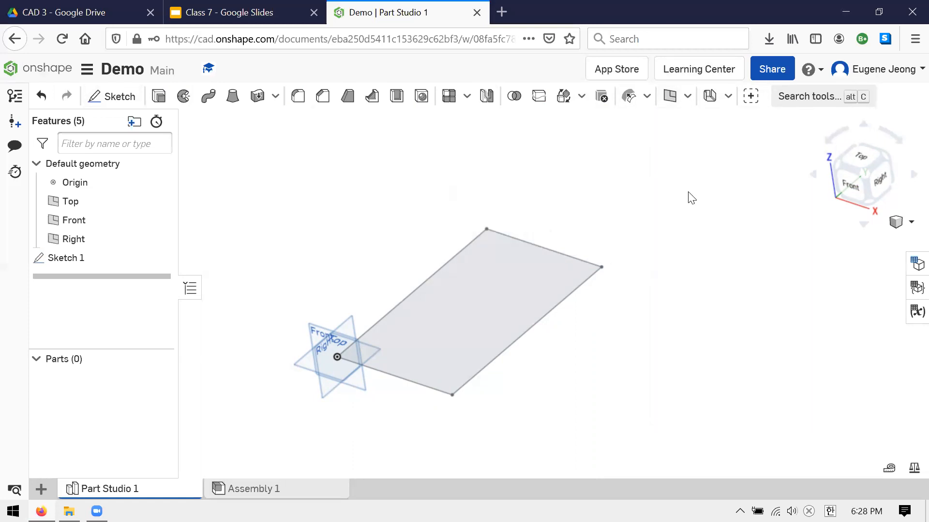
pyautogui.moveTo(605, 180); pyautogui.dragTo(674, 125, button='right')
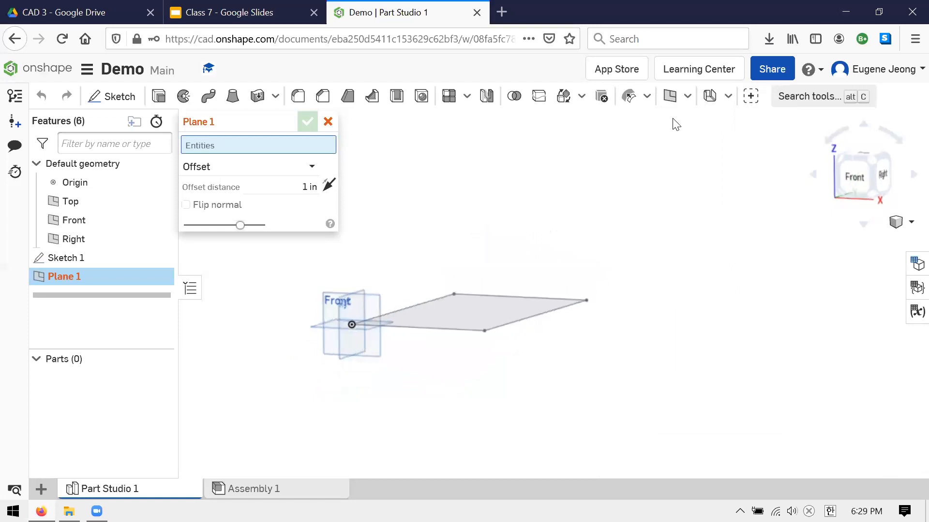
# - Orbit around the model and pick the Top plane as Plane 1's offset reference
pyautogui.moveTo(605, 180); pyautogui.dragTo(561, 226, button='right')
pyautogui.scroll(-4, 578, 216)
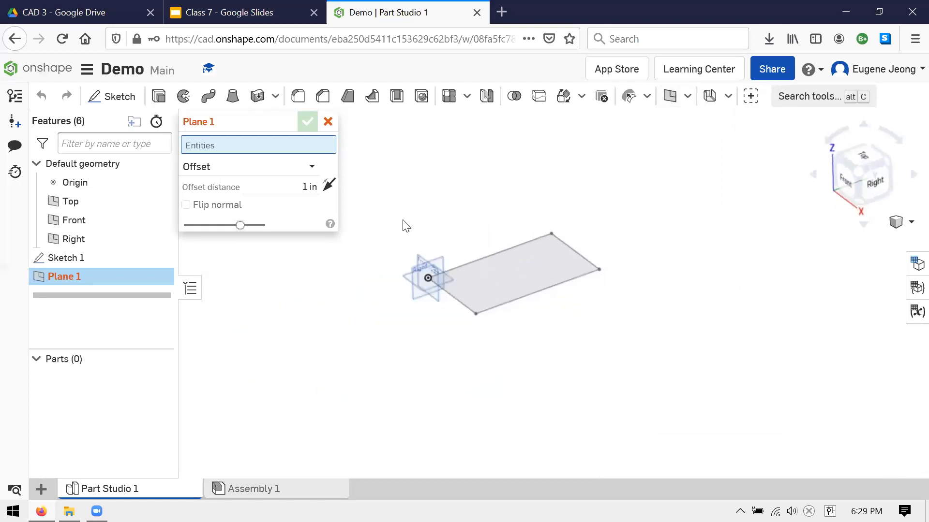
pyautogui.scroll(5, 409, 225)
pyautogui.scroll(-3, 534, 222)
pyautogui.scroll(3, 704, 266)
pyautogui.scroll(-1, 706, 266)
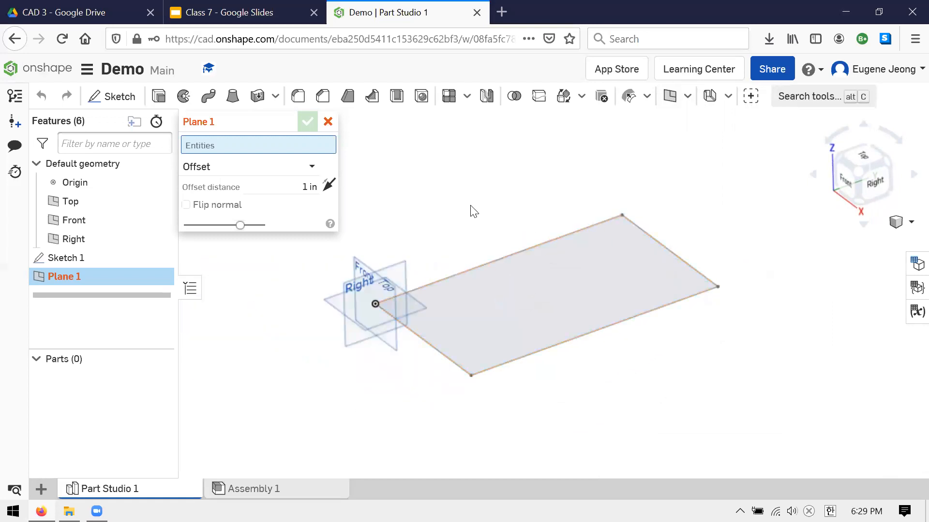
pyautogui.scroll(1, 472, 213)
pyautogui.scroll(-2, 514, 176)
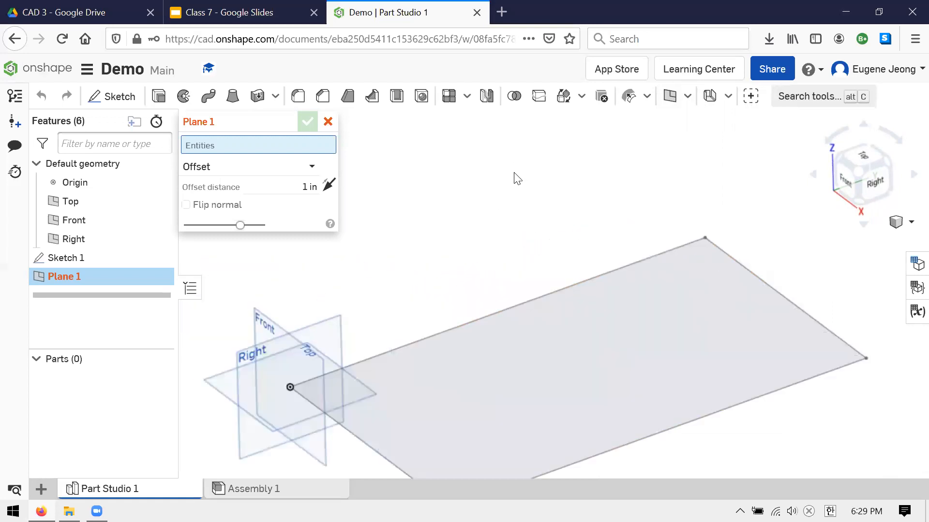
pyautogui.scroll(3, 389, 278)
pyautogui.moveTo(504, 213); pyautogui.dragTo(521, 222, button='right')
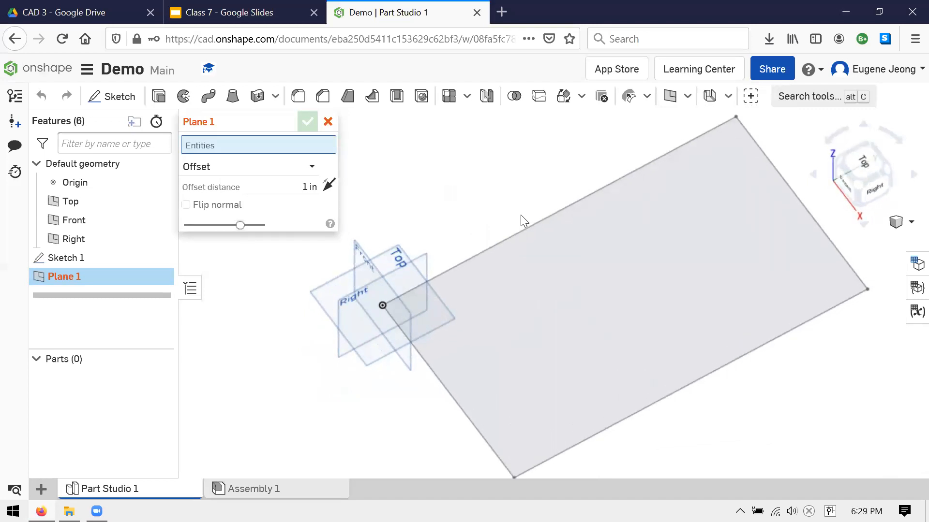
pyautogui.scroll(-2, 521, 215)
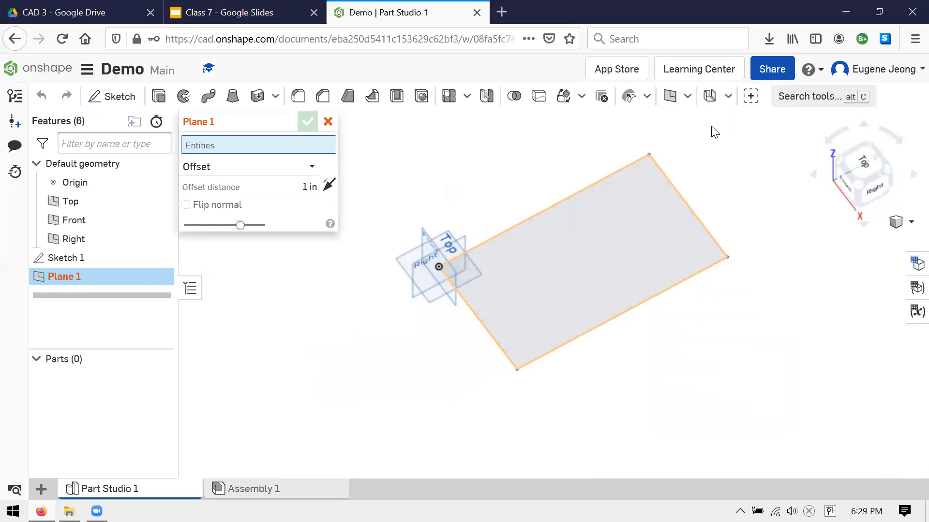
pyautogui.moveTo(695, 129); pyautogui.dragTo(690, 115, button='right')
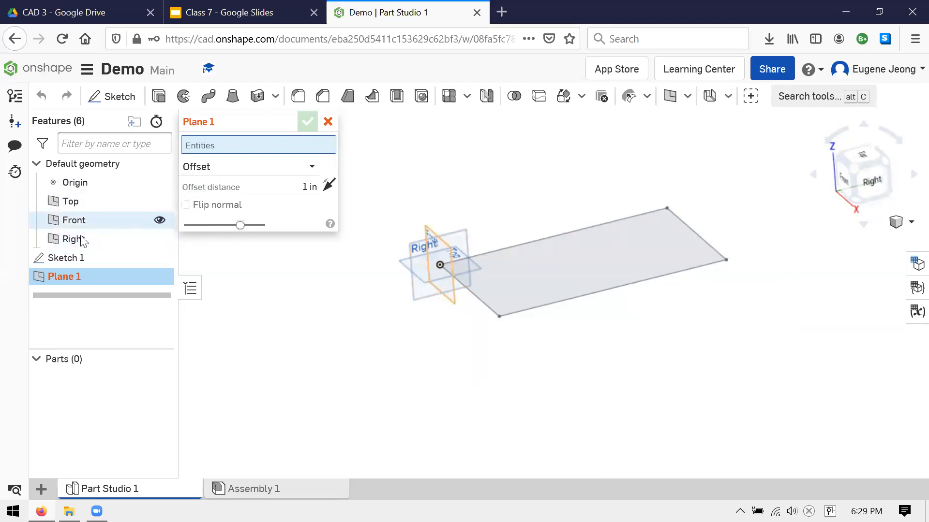
pyautogui.scroll(3, 405, 373)
pyautogui.scroll(-3, 402, 367)
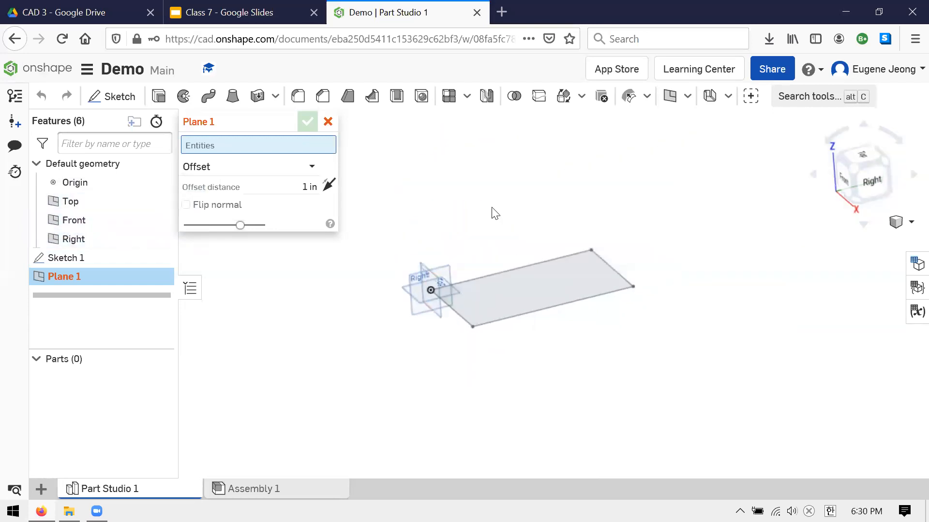
pyautogui.moveTo(492, 209); pyautogui.dragTo(464, 254, button='right')
pyautogui.scroll(5, 463, 255)
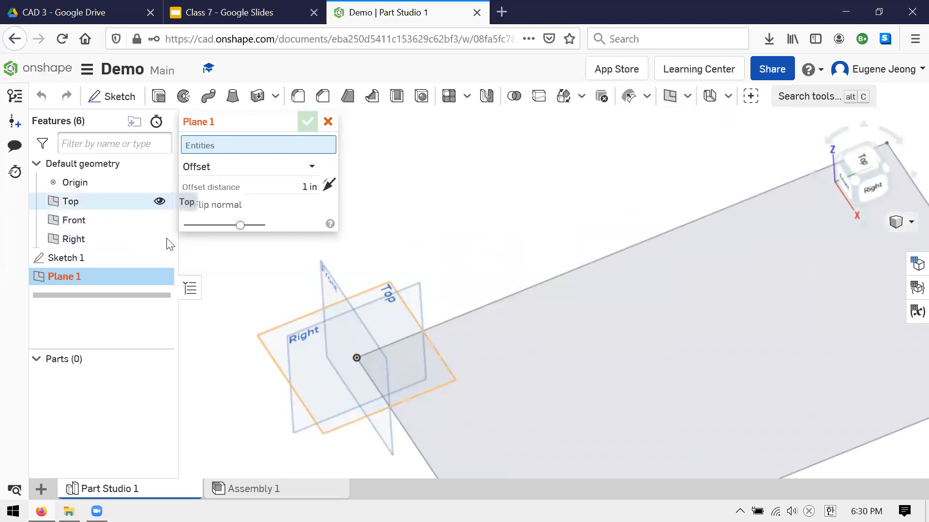
pyautogui.moveTo(489, 251); pyautogui.dragTo(424, 230, button='right')
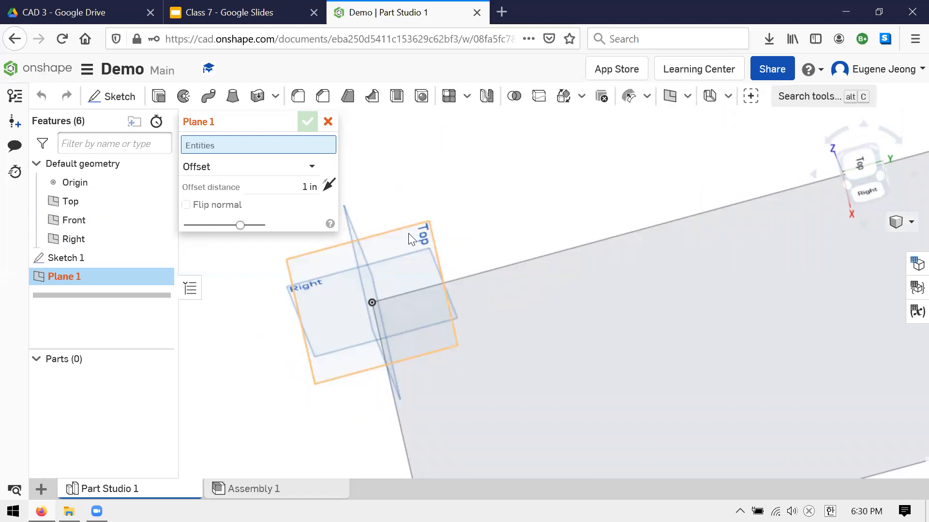
pyautogui.click(408, 233)
pyautogui.moveTo(523, 224); pyautogui.dragTo(510, 183, button='right')
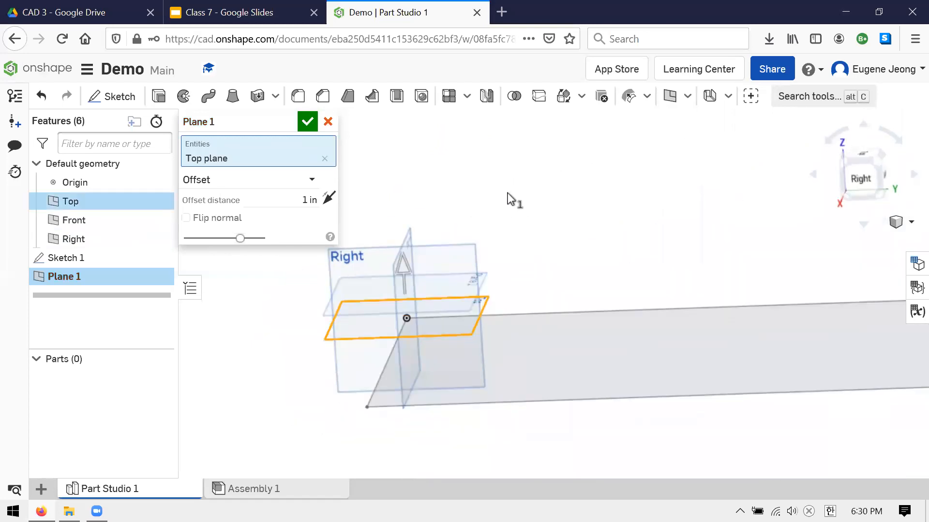
# - Set Plane 1's offset distance to 6 in and confirm it
pyautogui.click(269, 198)
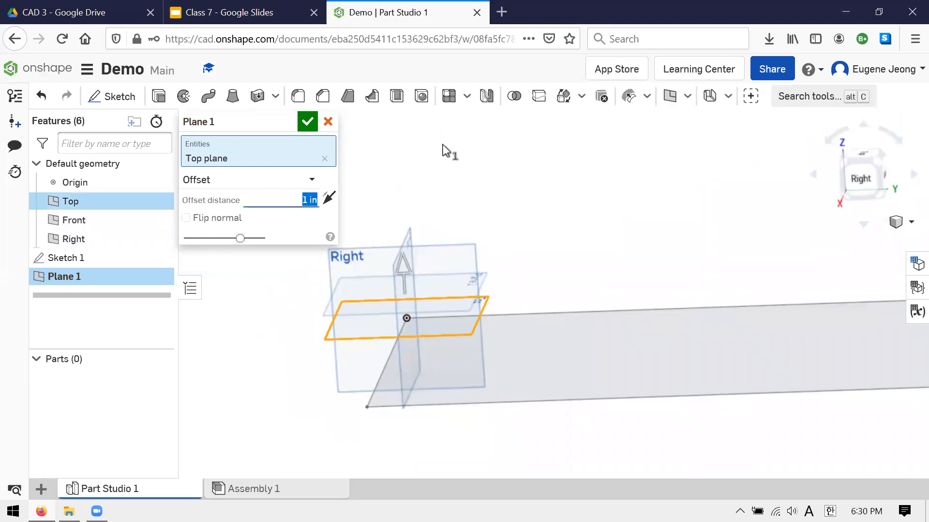
pyautogui.write('6')
pyautogui.click(308, 122)
pyautogui.moveTo(512, 244)
pyautogui.mouseDown(button='right')
pyautogui.moveTo(523, 259)
pyautogui.moveTo(535, 190)
pyautogui.moveTo(560, 195)
pyautogui.moveTo(585, 295)
pyautogui.moveTo(559, 205)
pyautogui.moveTo(605, 241)
pyautogui.moveTo(594, 232)
pyautogui.moveTo(583, 246)
pyautogui.moveTo(602, 246)
pyautogui.mouseUp(button='right')
pyautogui.scroll(4, 515, 259)
pyautogui.scroll(-6, 509, 263)
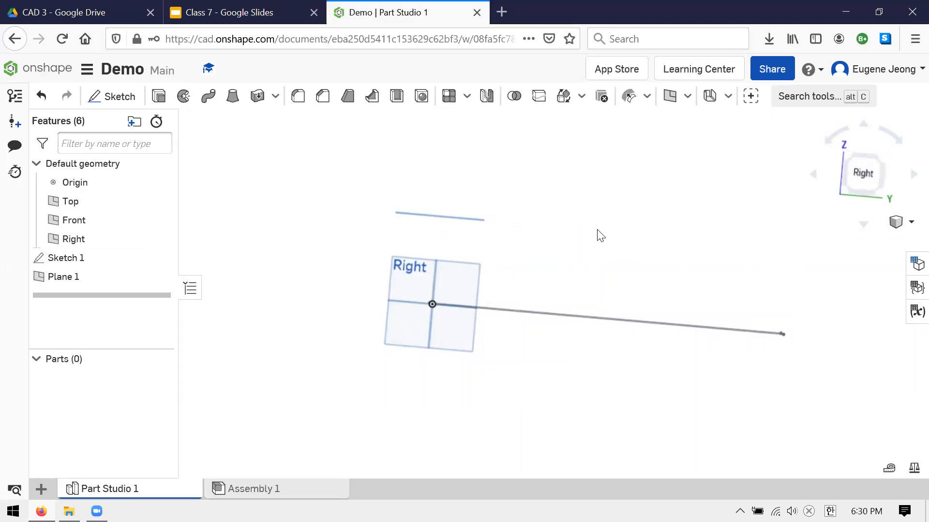
pyautogui.moveTo(595, 201); pyautogui.dragTo(600, 242, button='right')
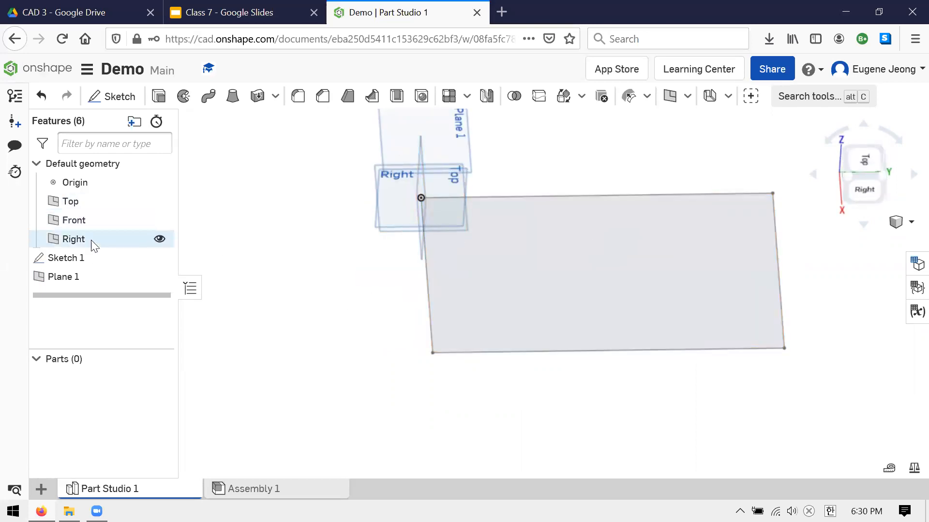
pyautogui.scroll(-1, 332, 300)
pyautogui.scroll(1, 562, 189)
pyautogui.scroll(-1, 557, 198)
pyautogui.scroll(2, 559, 201)
pyautogui.scroll(-1, 519, 190)
pyautogui.moveTo(539, 186); pyautogui.dragTo(716, 137, button='right')
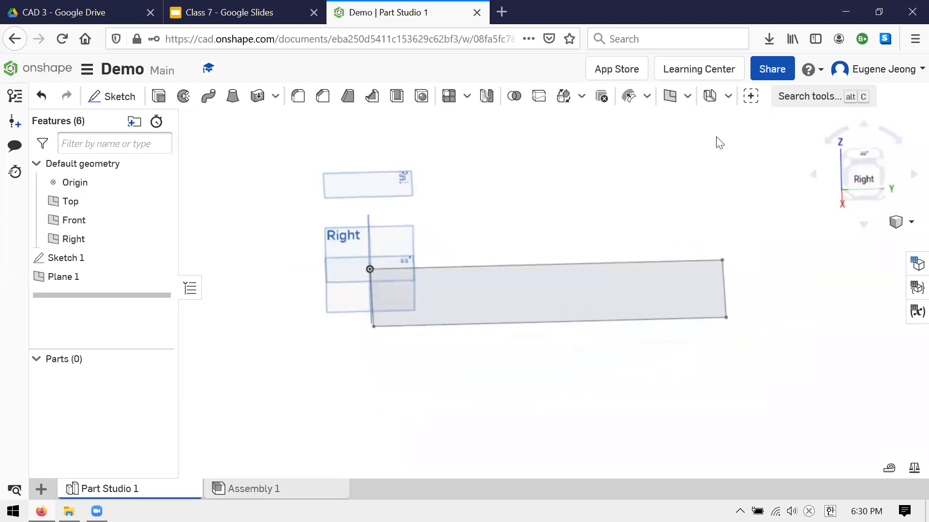
# - Reopen Plane 1 for editing, review the 6 in offset from several angles, and confirm again
pyautogui.rightClick(73, 278)
pyautogui.click(156, 74)
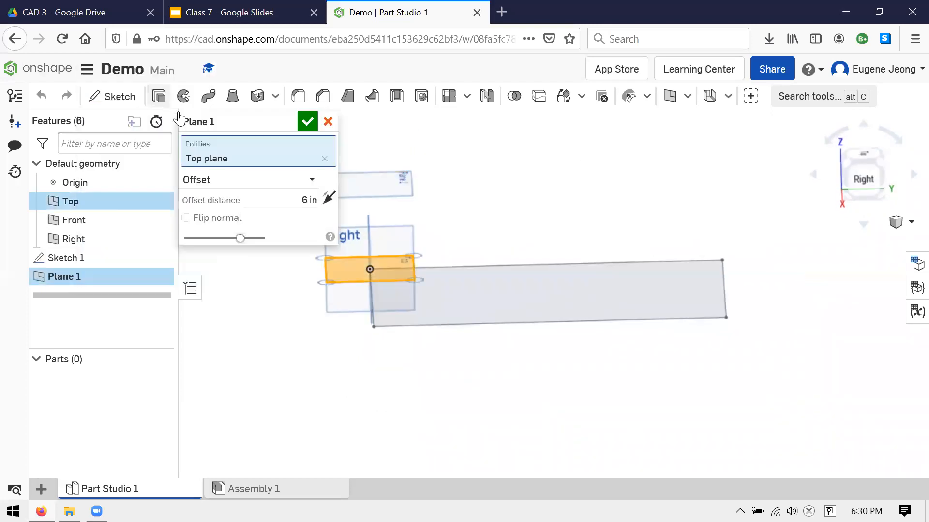
pyautogui.scroll(3, 605, 206)
pyautogui.scroll(-4, 606, 199)
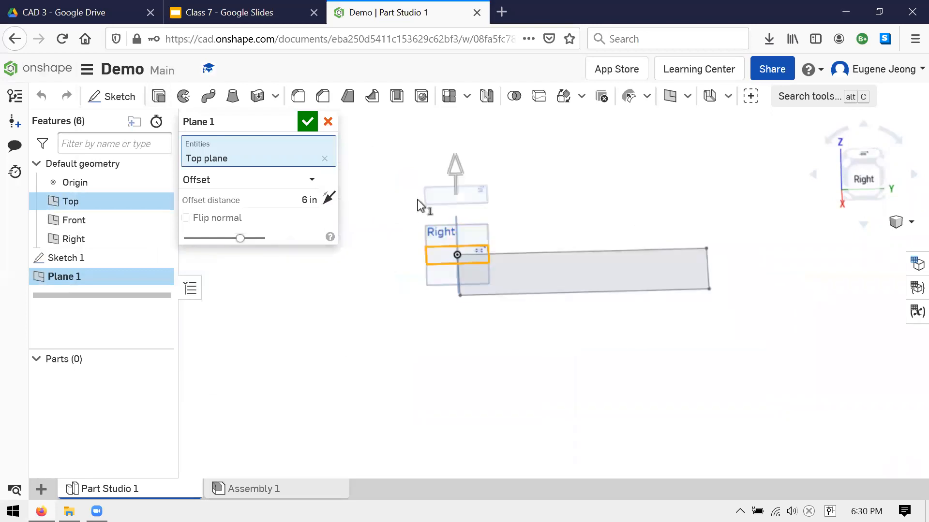
pyautogui.scroll(3, 419, 201)
pyautogui.moveTo(627, 236)
pyautogui.mouseDown(button='right')
pyautogui.moveTo(605, 251)
pyautogui.moveTo(617, 262)
pyautogui.moveTo(615, 248)
pyautogui.moveTo(628, 242)
pyautogui.moveTo(620, 254)
pyautogui.moveTo(598, 250)
pyautogui.mouseUp(button='right')
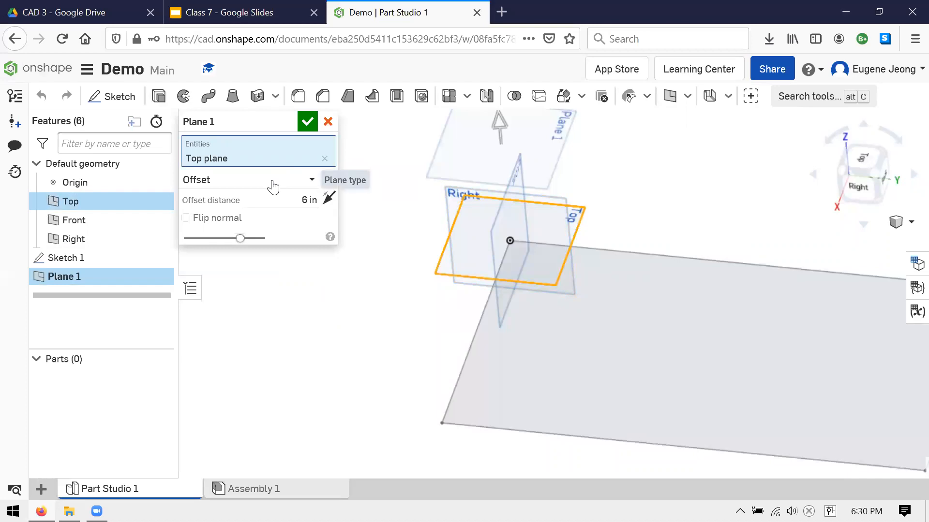
pyautogui.moveTo(648, 196); pyautogui.dragTo(539, 243, button='right')
pyautogui.moveTo(483, 242); pyautogui.dragTo(452, 166, button='right')
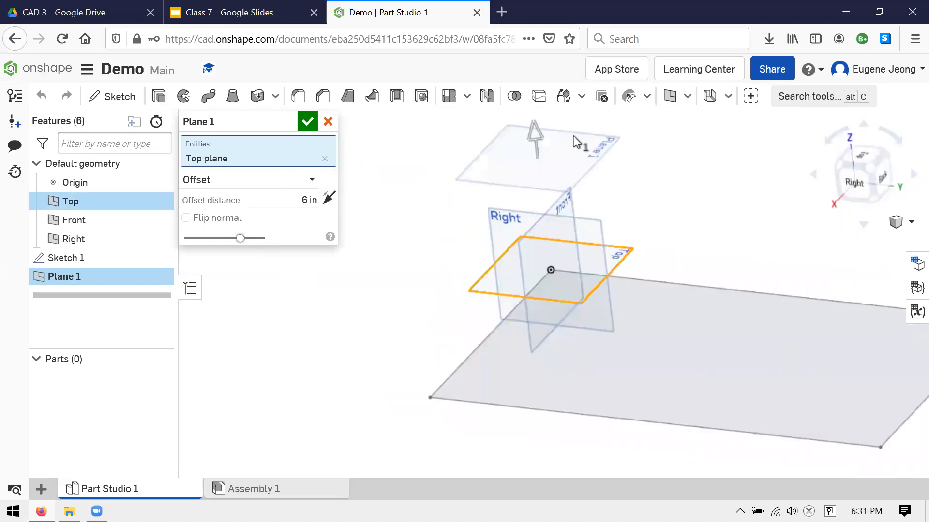
pyautogui.moveTo(634, 176); pyautogui.dragTo(590, 140, button='right')
pyautogui.scroll(-5, 655, 335)
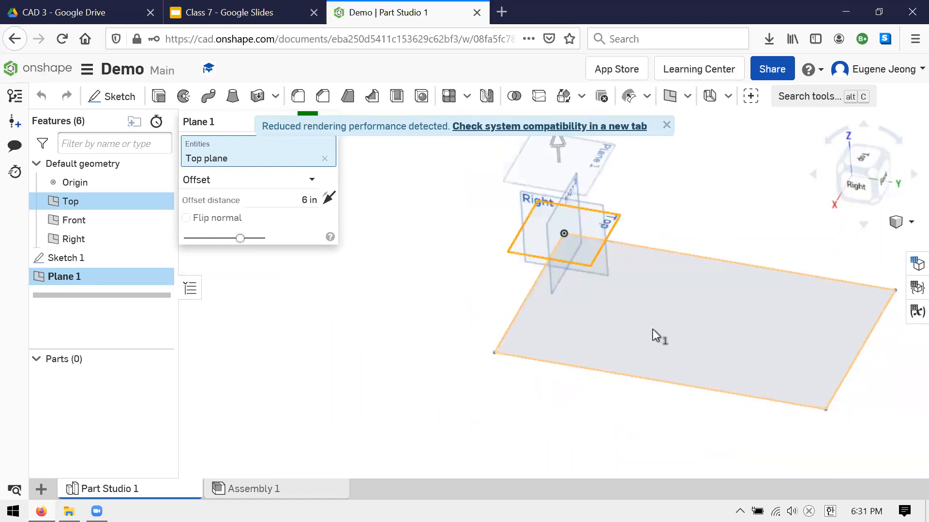
pyautogui.click(666, 125)
pyautogui.scroll(5, 605, 266)
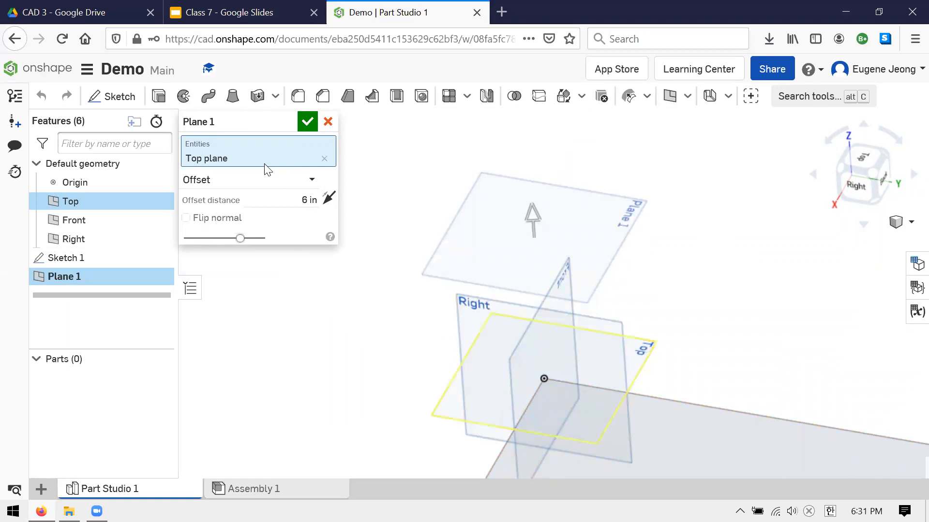
pyautogui.moveTo(693, 267); pyautogui.dragTo(632, 267, button='right')
pyautogui.scroll(-5, 632, 273)
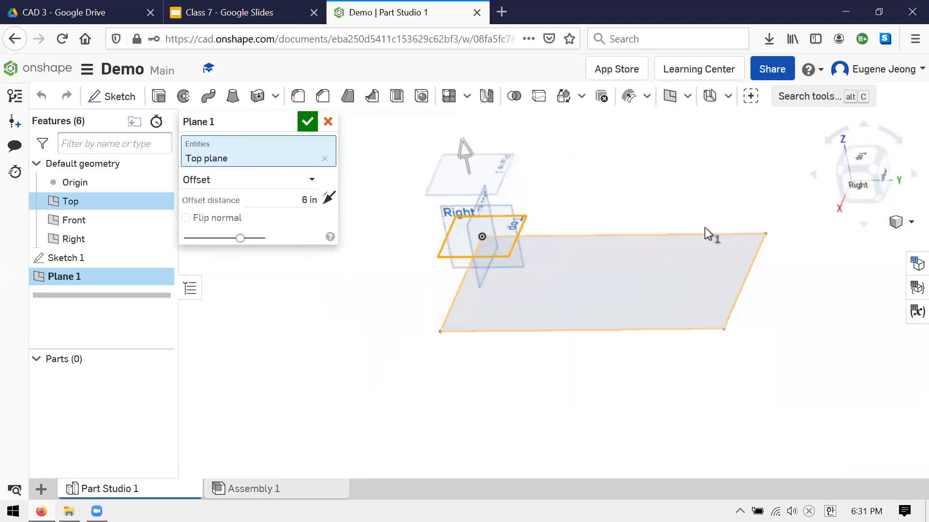
pyautogui.scroll(2, 630, 232)
pyautogui.click(307, 122)
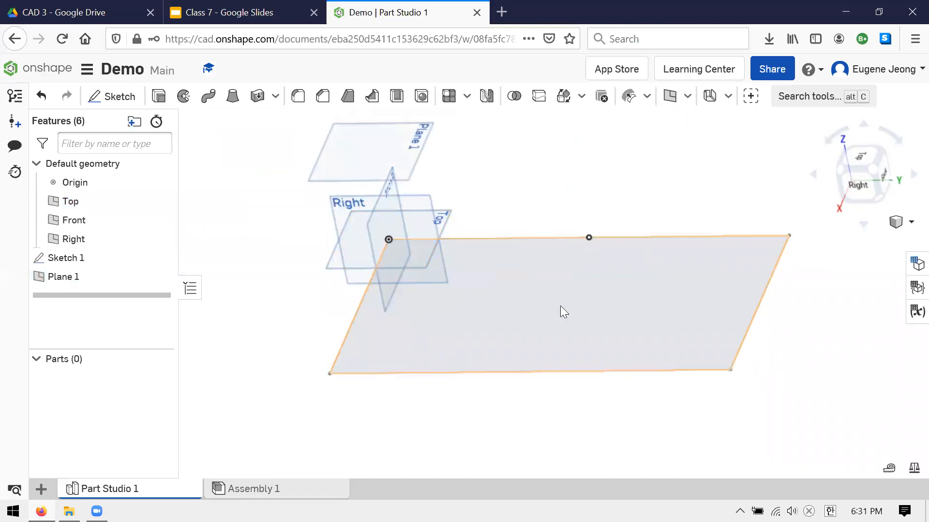
# - Zoom and orbit to check Plane 1, then begin Sketch 2
pyautogui.scroll(-3, 561, 307)
pyautogui.scroll(-1, 689, 265)
pyautogui.scroll(3, 692, 275)
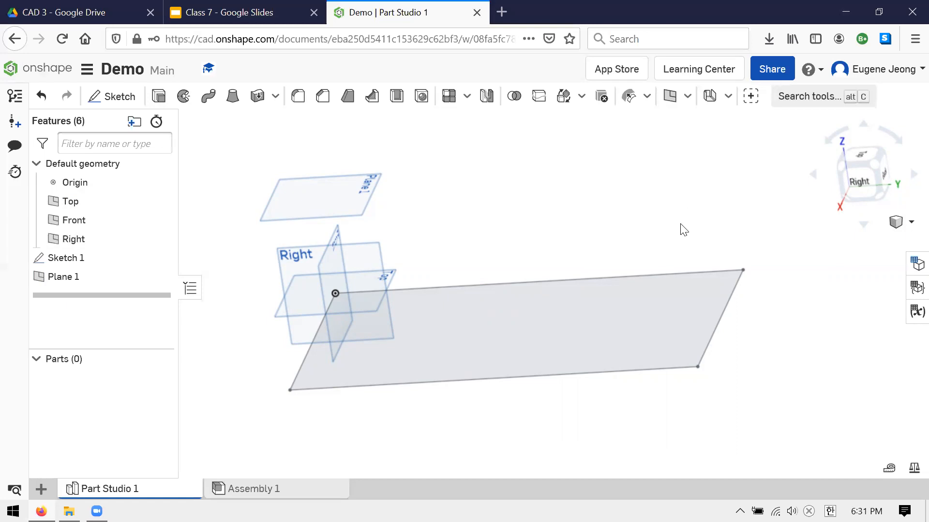
pyautogui.moveTo(626, 214)
pyautogui.mouseDown(button='right')
pyautogui.moveTo(616, 224)
pyautogui.moveTo(605, 217)
pyautogui.mouseUp(button='right')
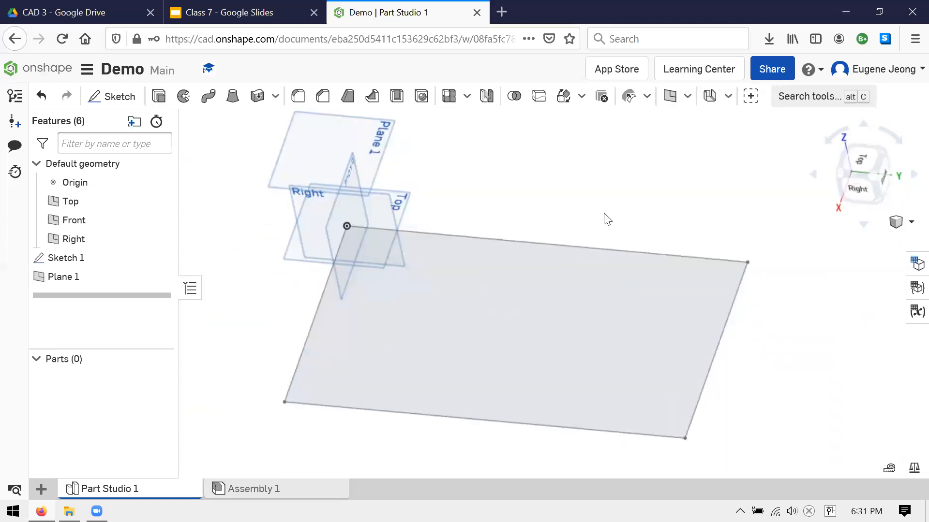
pyautogui.click(125, 95)
# - Place Sketch 2 on Plane 1 and view it normal with N
pyautogui.click(367, 138)
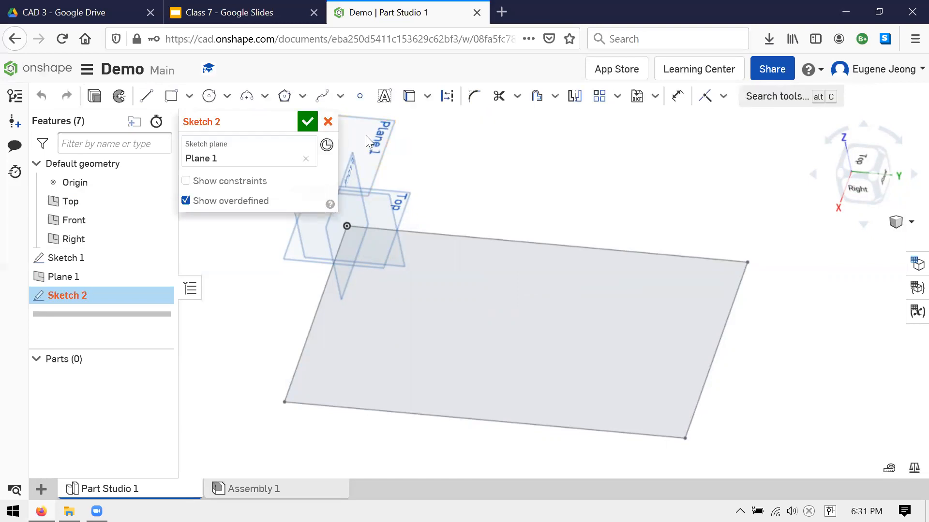
pyautogui.scroll(-2, 549, 172)
pyautogui.scroll(-2, 559, 324)
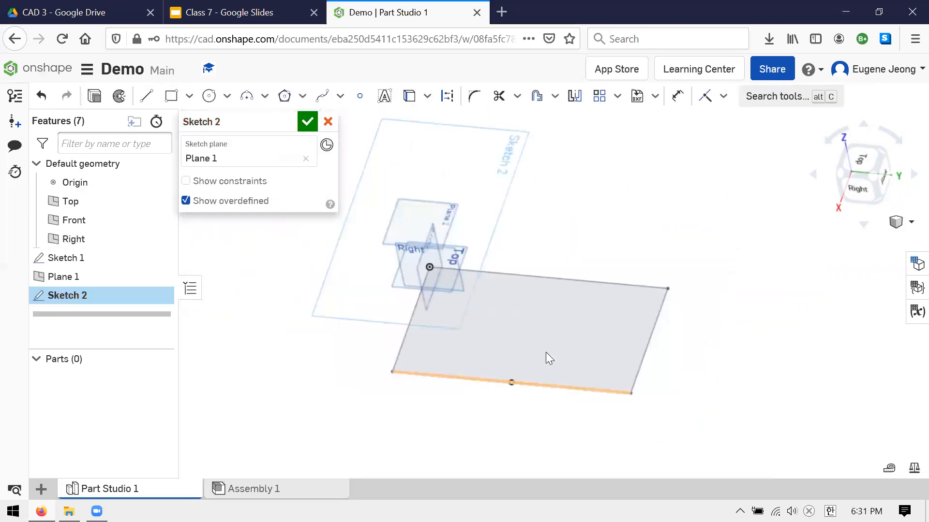
pyautogui.moveTo(626, 194)
pyautogui.mouseDown(button='right')
pyautogui.moveTo(601, 159)
pyautogui.moveTo(639, 179)
pyautogui.moveTo(639, 155)
pyautogui.moveTo(627, 168)
pyautogui.moveTo(636, 192)
pyautogui.mouseUp(button='right')
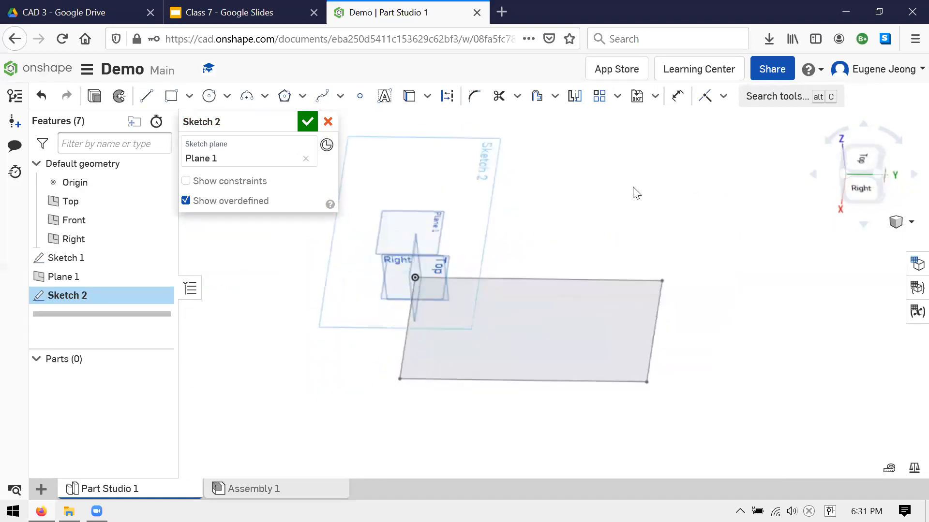
pyautogui.moveTo(467, 259)
pyautogui.mouseDown(button='right')
pyautogui.moveTo(556, 284)
pyautogui.moveTo(480, 342)
pyautogui.moveTo(505, 218)
pyautogui.moveTo(568, 176)
pyautogui.moveTo(874, 30)
pyautogui.mouseUp(button='right')
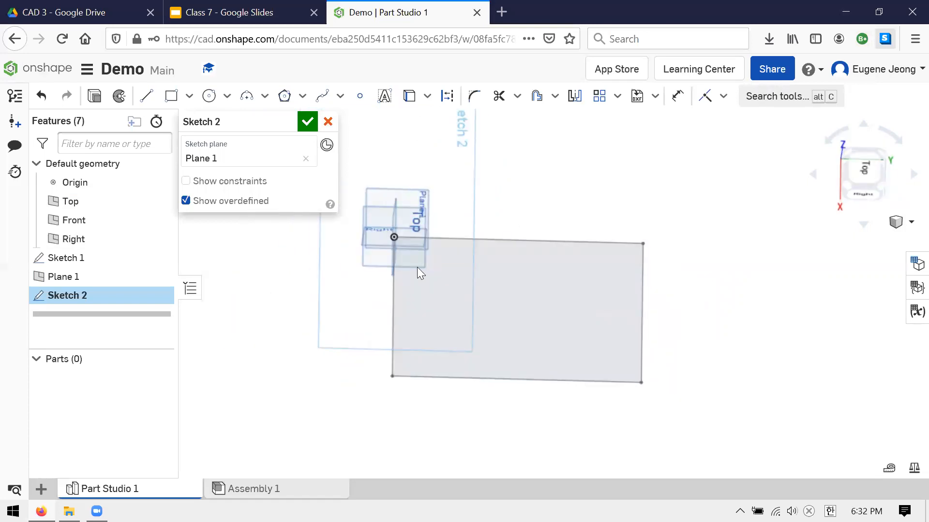
pyautogui.press('n')
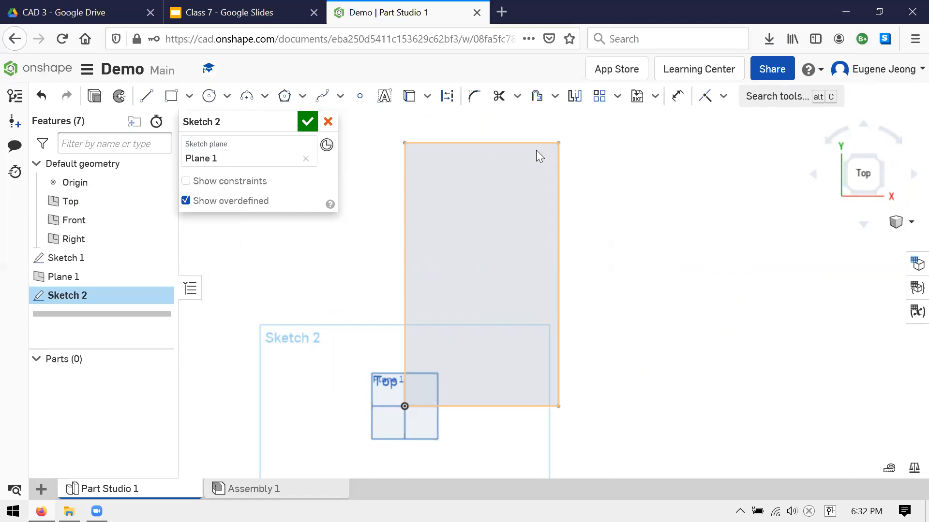
# - Draw a centre-point circle inside the rectangle and reposition it
pyautogui.click(210, 97)
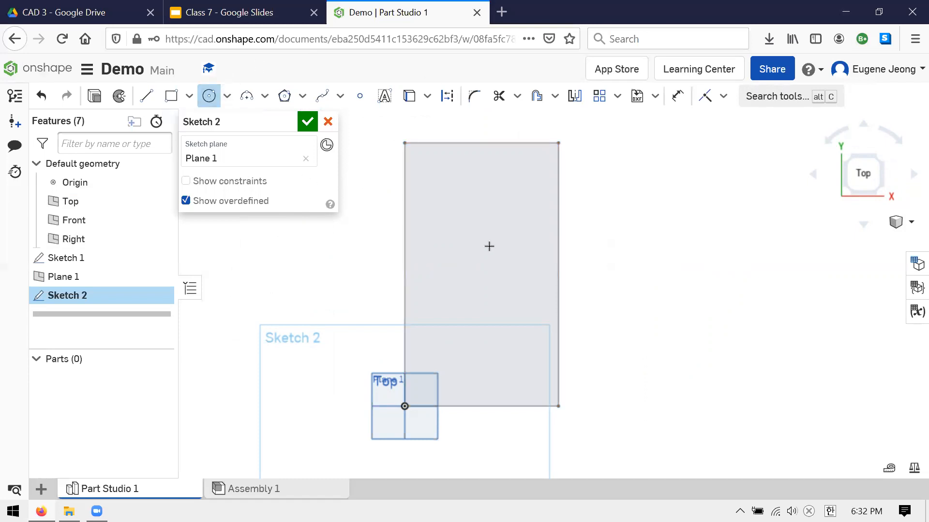
pyautogui.click(463, 243)
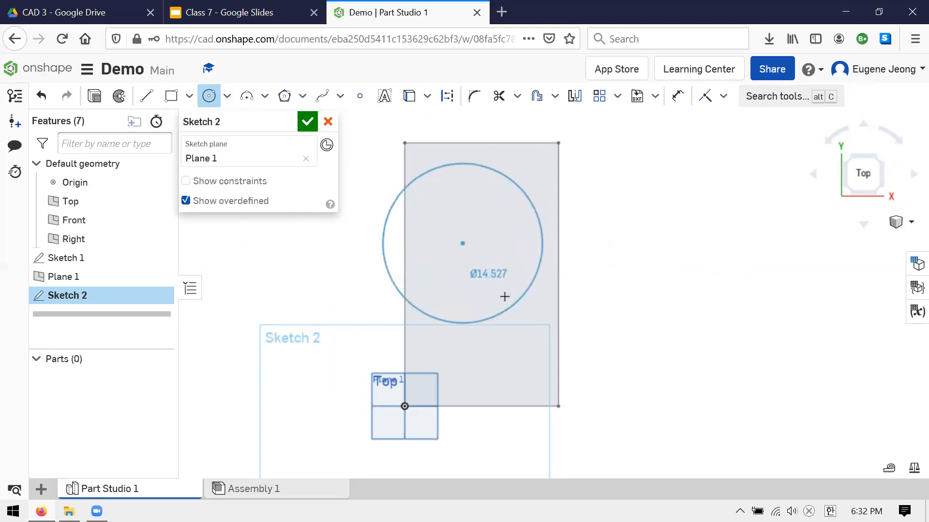
pyautogui.click(476, 265)
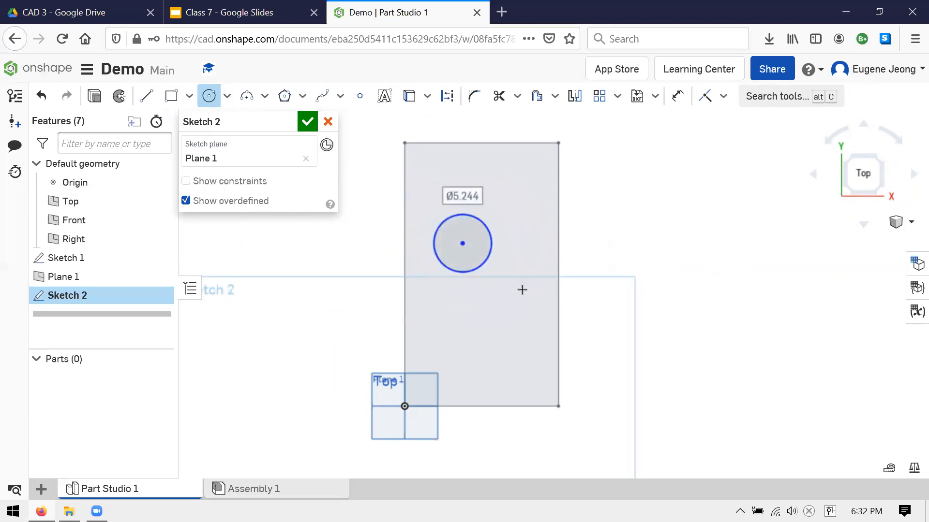
pyautogui.press('Escape')
pyautogui.moveTo(477, 265)
pyautogui.mouseDown()
pyautogui.moveTo(490, 279)
pyautogui.moveTo(477, 265)
pyautogui.mouseUp()
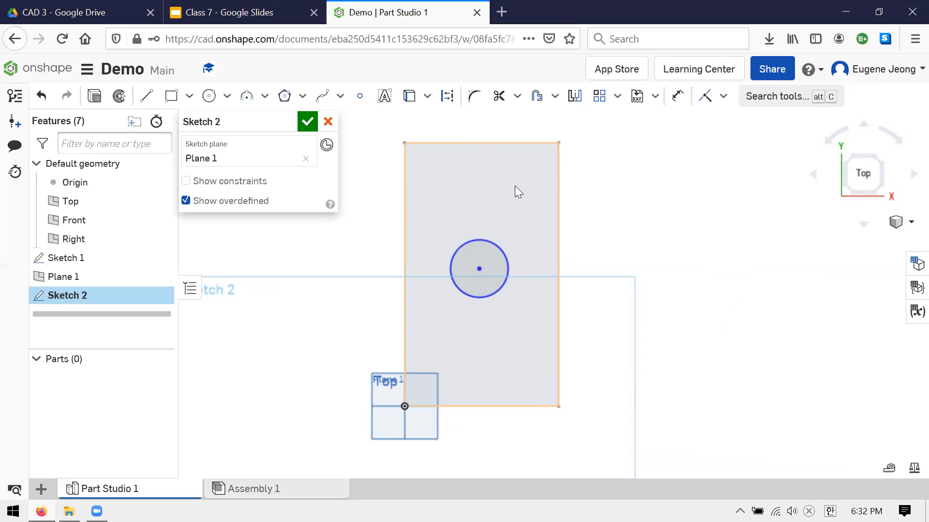
pyautogui.moveTo(469, 270)
pyautogui.mouseDown()
pyautogui.moveTo(482, 271)
pyautogui.moveTo(460, 287)
pyautogui.moveTo(481, 264)
pyautogui.moveTo(452, 271)
pyautogui.mouseUp()
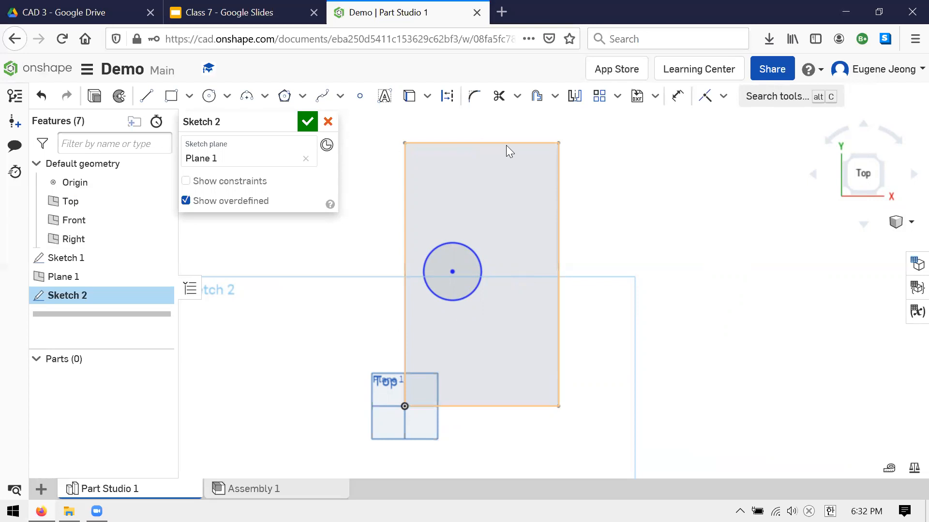
# - Select the rectangle's top-edge midpoint and the circle's centre for a constraint
pyautogui.click(480, 142)
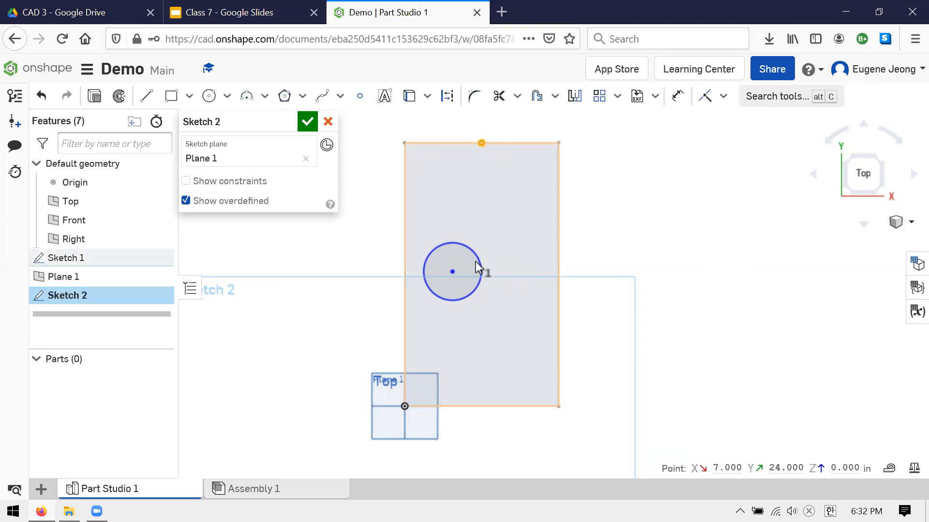
pyautogui.click(453, 272)
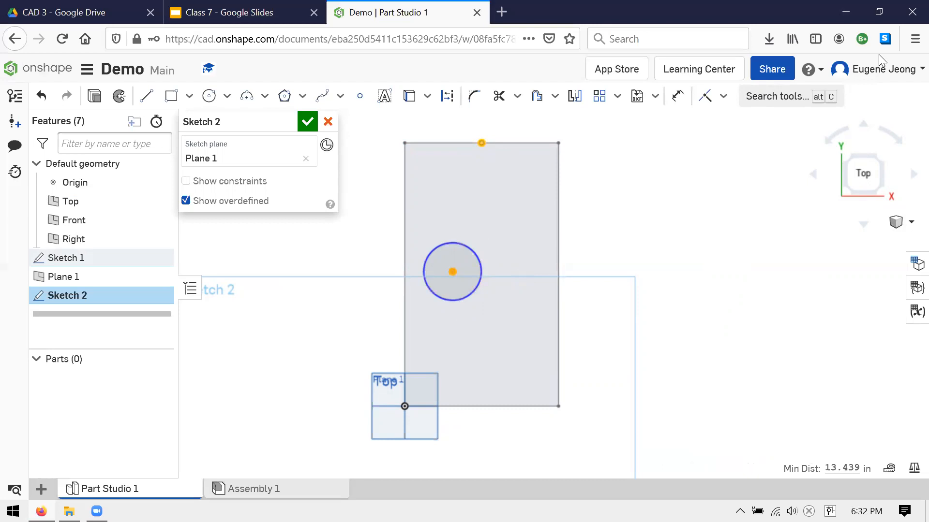
pyautogui.click(724, 98)
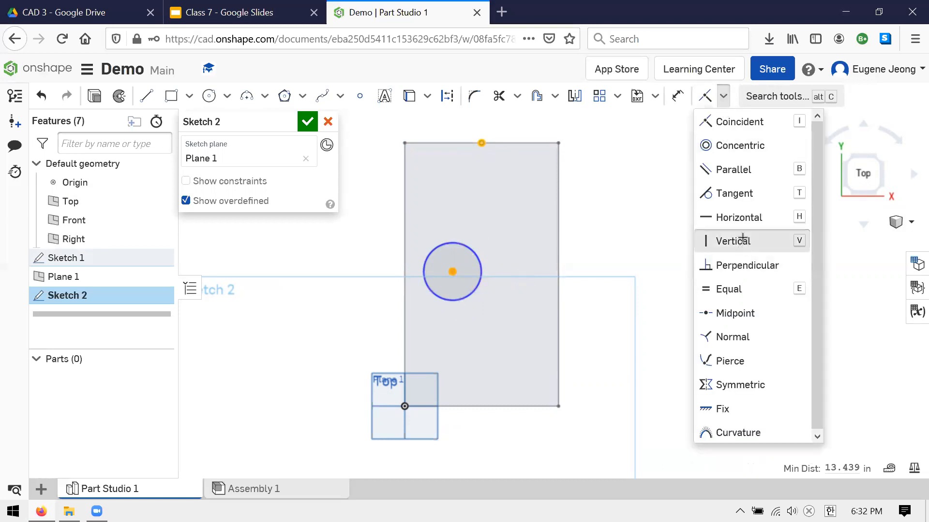
# - Constrain the circle centre Vertical to the top midpoint and Horizontal to the right-edge midpoint
pyautogui.click(742, 240)
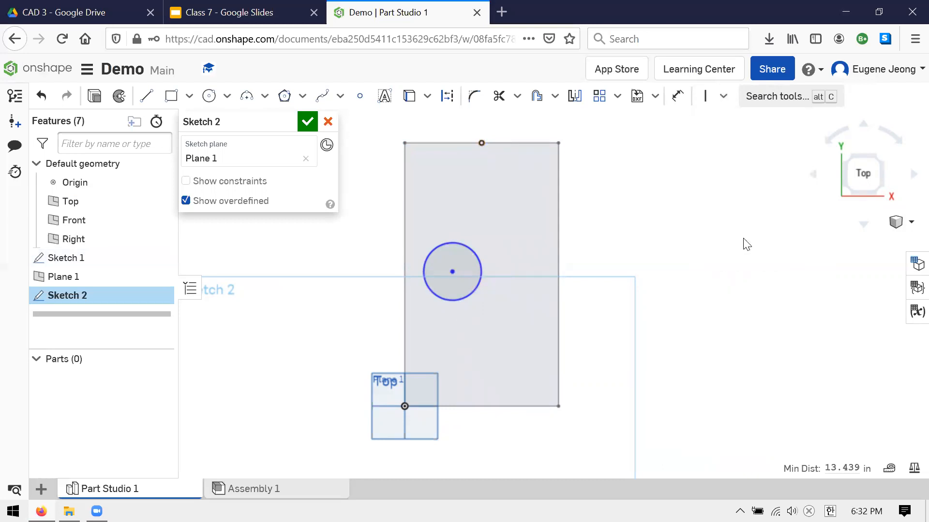
pyautogui.click(558, 274)
pyautogui.click(481, 275)
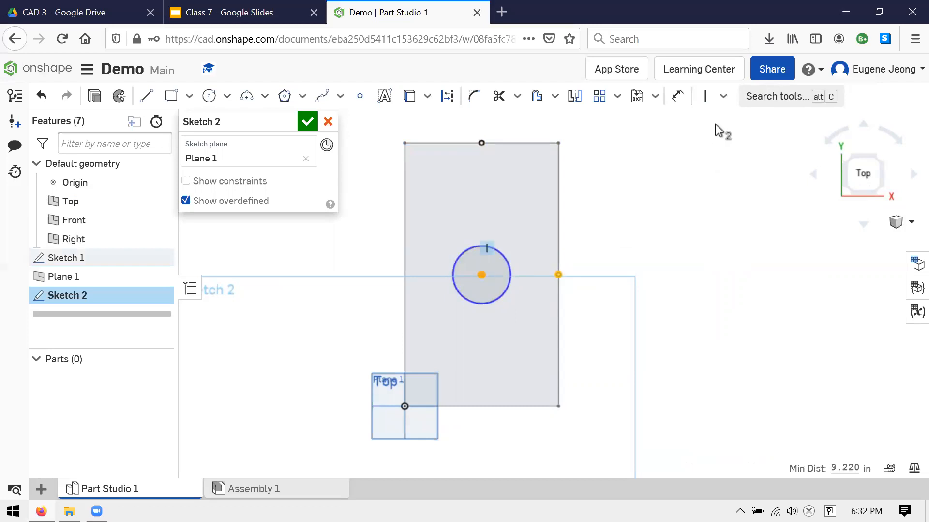
pyautogui.click(724, 97)
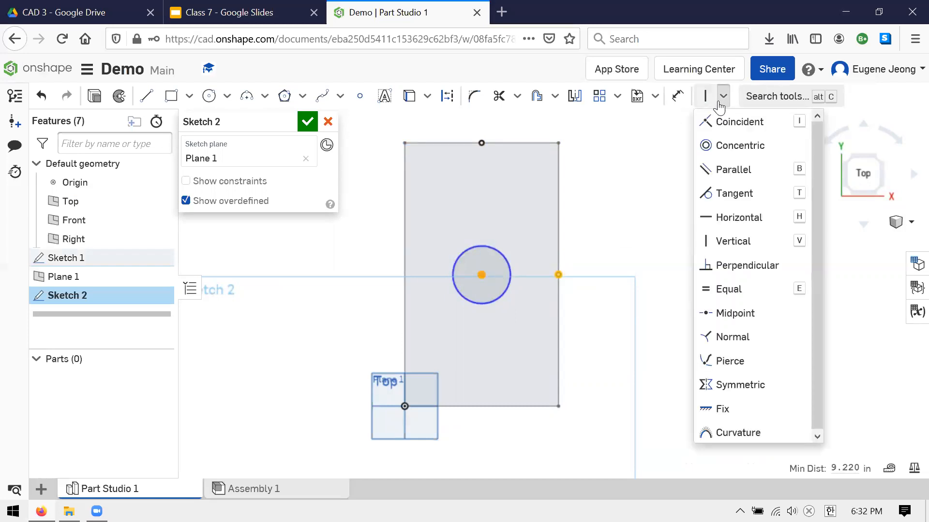
pyautogui.click(725, 217)
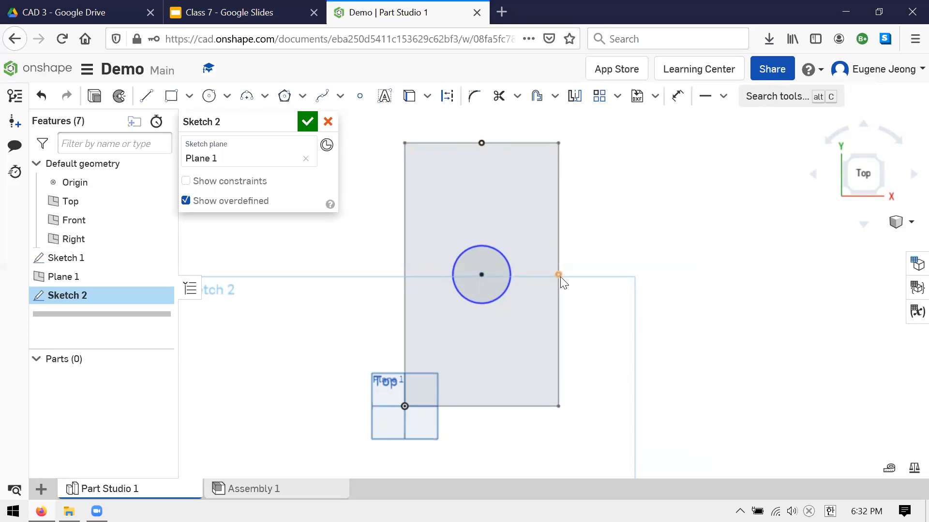
pyautogui.moveTo(629, 216)
pyautogui.mouseDown(button='right')
pyautogui.moveTo(591, 162)
pyautogui.moveTo(630, 222)
pyautogui.moveTo(635, 198)
pyautogui.moveTo(754, 178)
pyautogui.mouseUp(button='right')
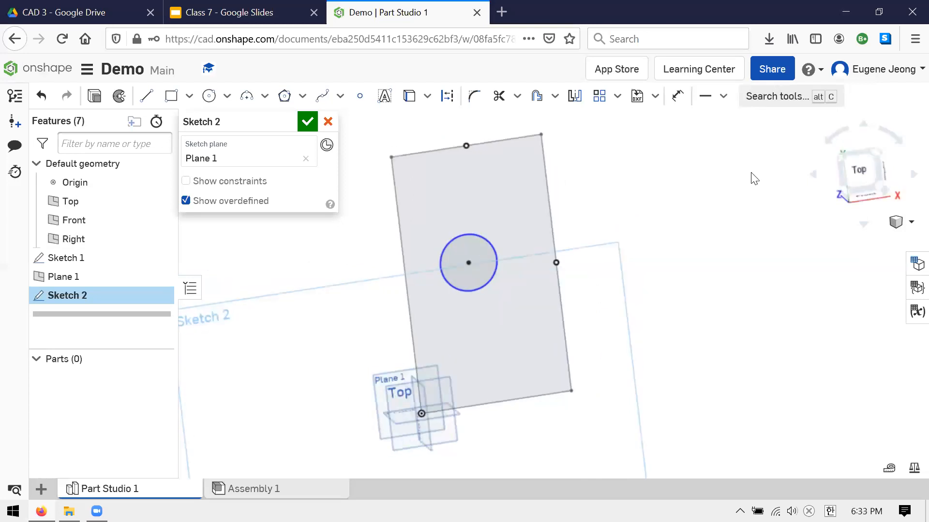
pyautogui.press('n')
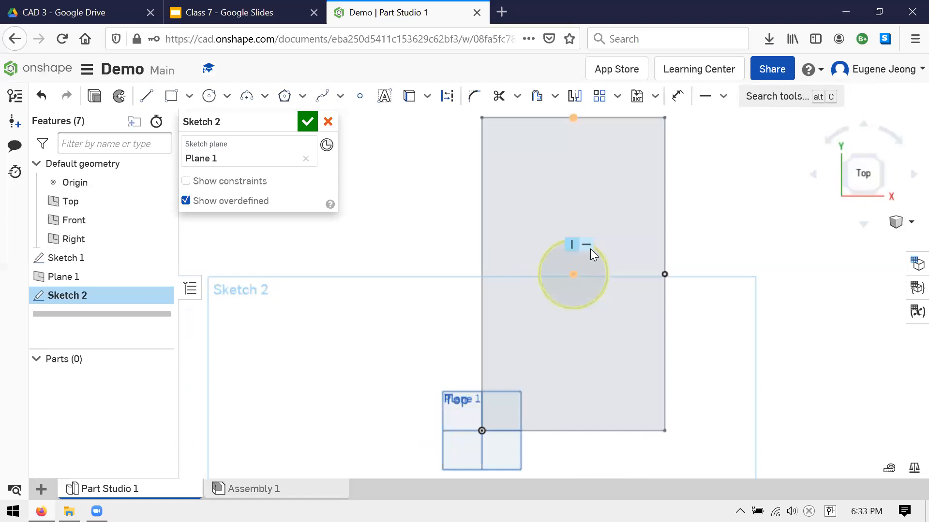
# - Dimension the Sketch 2 circle to a 4 in diameter
pyautogui.press('u')
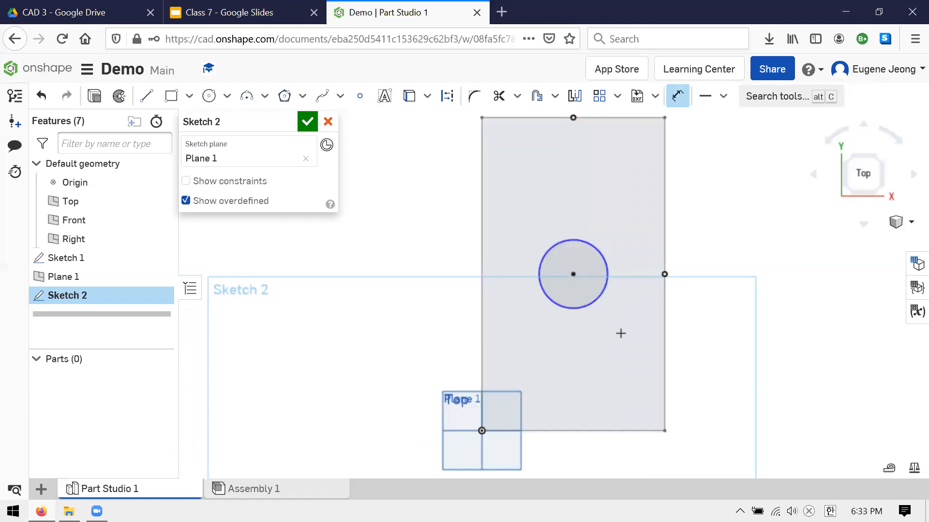
pyautogui.click(561, 243)
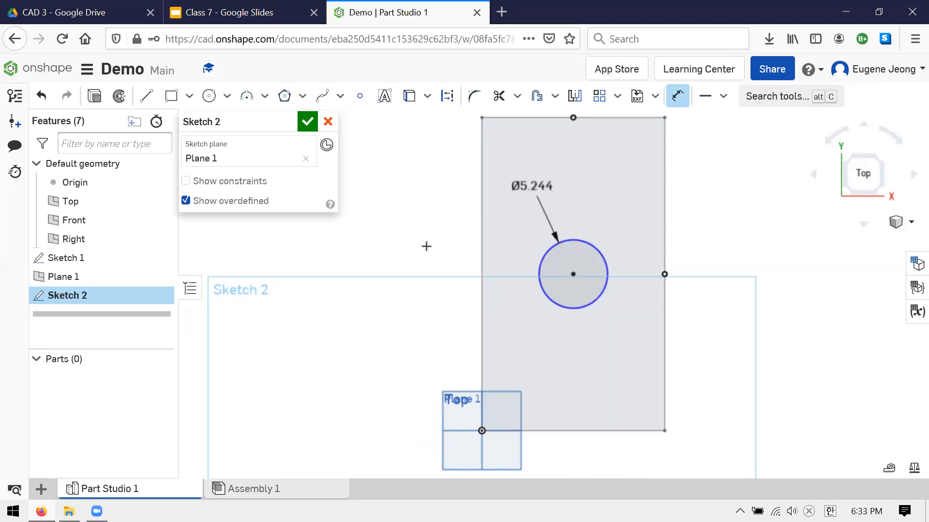
pyautogui.scroll(1, 426, 246)
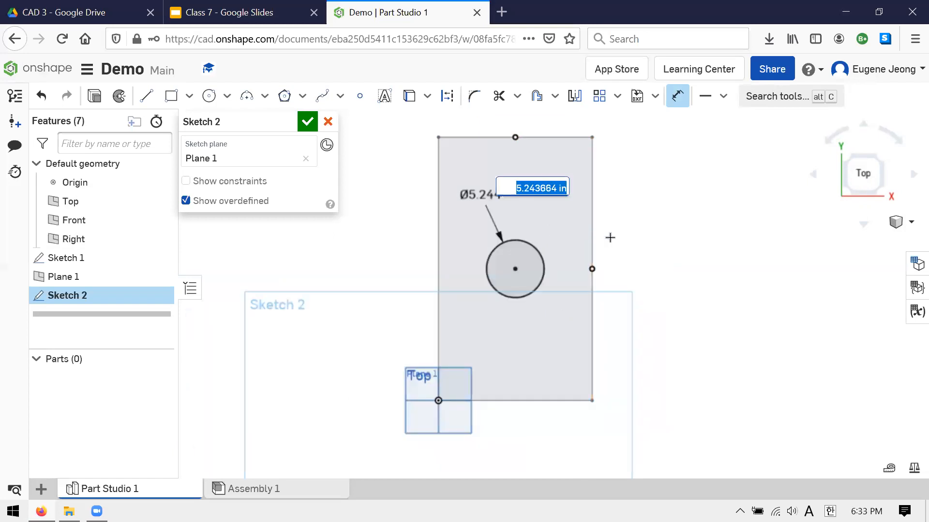
pyautogui.write('4')
pyautogui.press('Return')
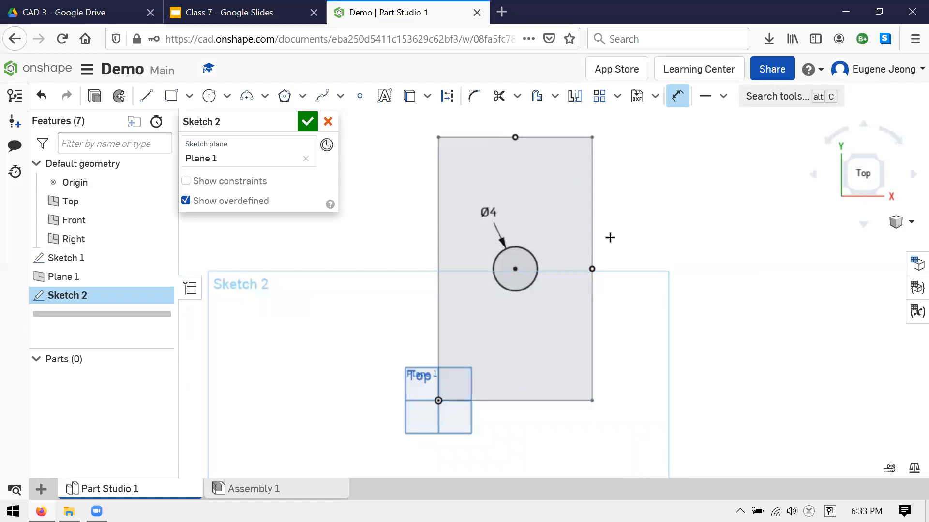
pyautogui.scroll(-2, 643, 266)
pyautogui.scroll(3, 529, 276)
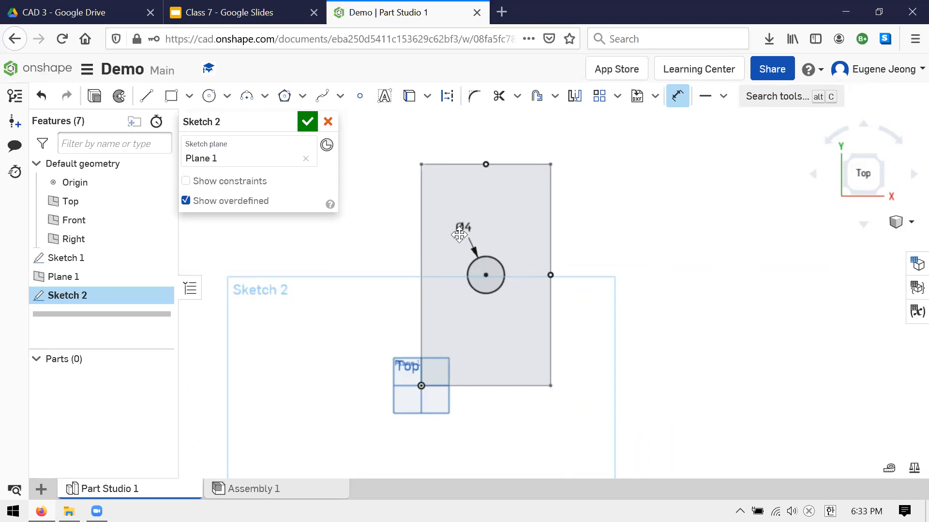
pyautogui.scroll(1, 464, 240)
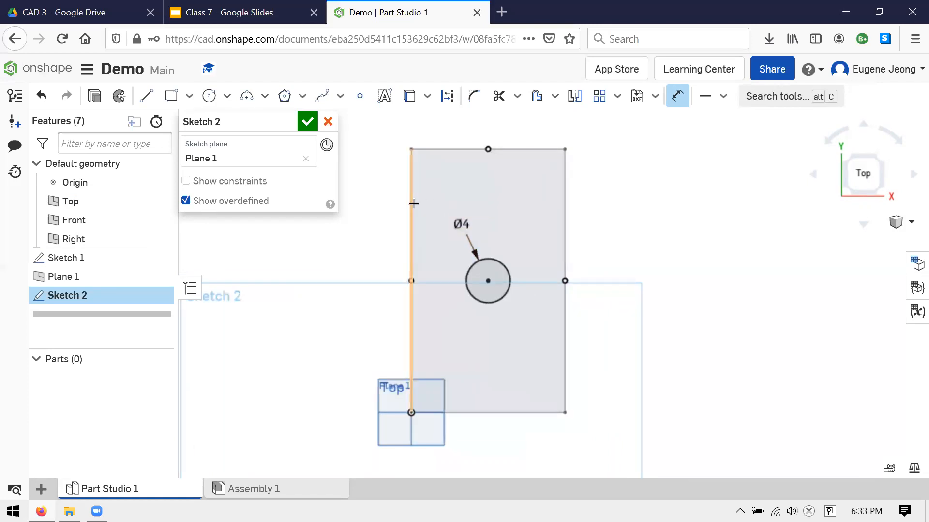
# - Accept Sketch 2 and orbit to view both sketches
pyautogui.click(307, 122)
pyautogui.moveTo(595, 289)
pyautogui.mouseDown(button='right')
pyautogui.moveTo(587, 220)
pyautogui.moveTo(478, 213)
pyautogui.moveTo(340, 236)
pyautogui.moveTo(256, 289)
pyautogui.moveTo(394, 280)
pyautogui.moveTo(517, 318)
pyautogui.moveTo(523, 290)
pyautogui.moveTo(469, 198)
pyautogui.moveTo(509, 231)
pyautogui.moveTo(573, 243)
pyautogui.moveTo(518, 289)
pyautogui.mouseUp(button='right')
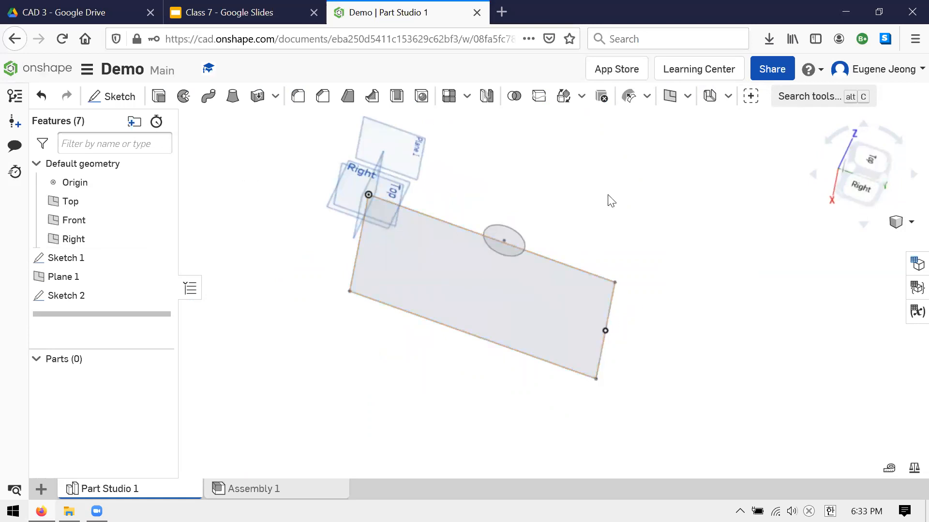
pyautogui.moveTo(580, 205); pyautogui.dragTo(508, 223, button='right')
# - Create a solid new Loft 1 from the Sketch 1 rectangle face to the Sketch 2 circle face
pyautogui.click(310, 239)
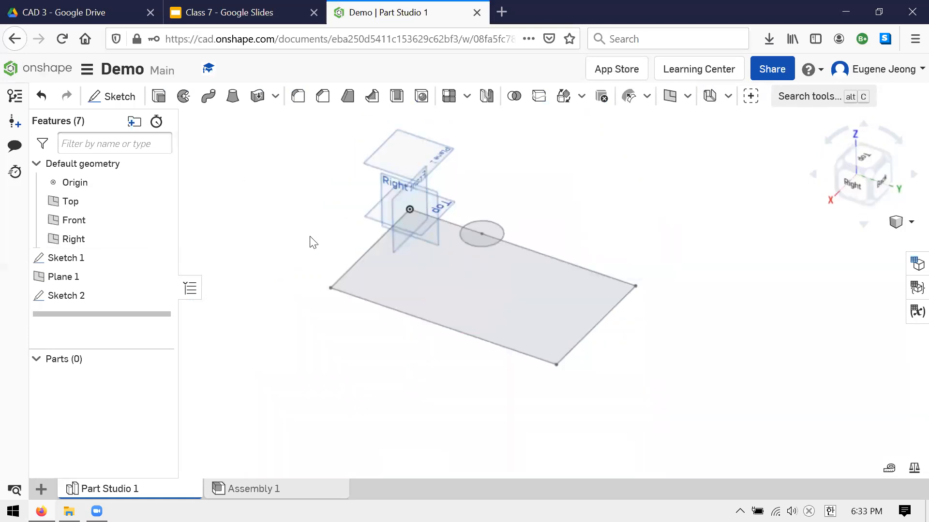
pyautogui.click(234, 109)
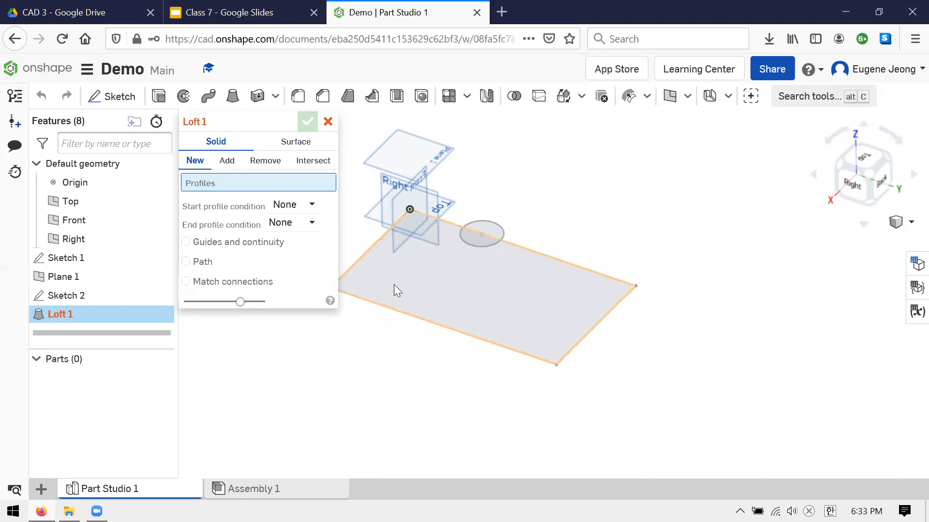
pyautogui.scroll(-4, 551, 334)
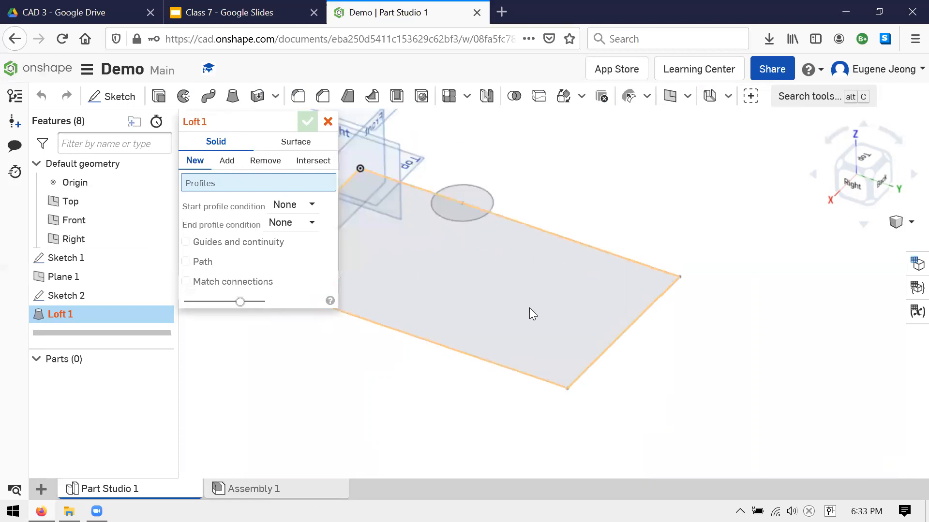
pyautogui.scroll(5, 524, 288)
pyautogui.moveTo(594, 278); pyautogui.dragTo(389, 288, button='right')
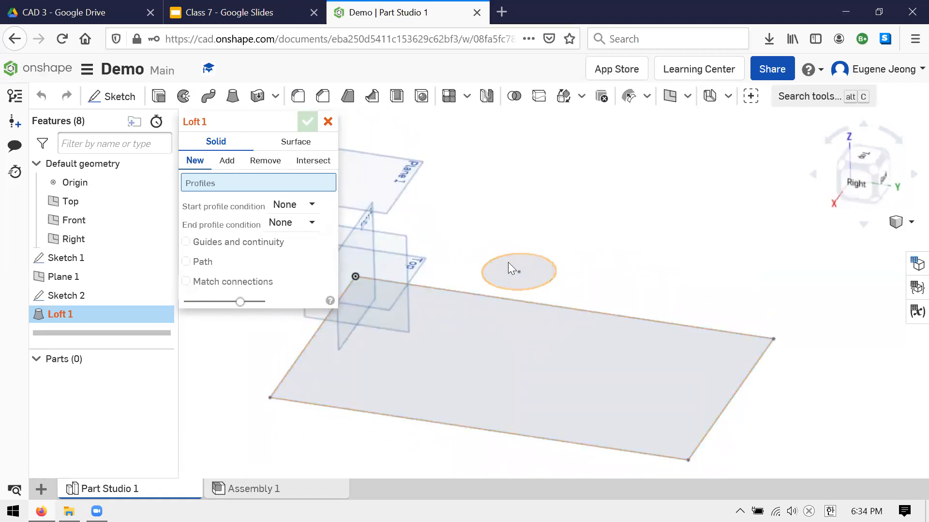
pyautogui.click(544, 353)
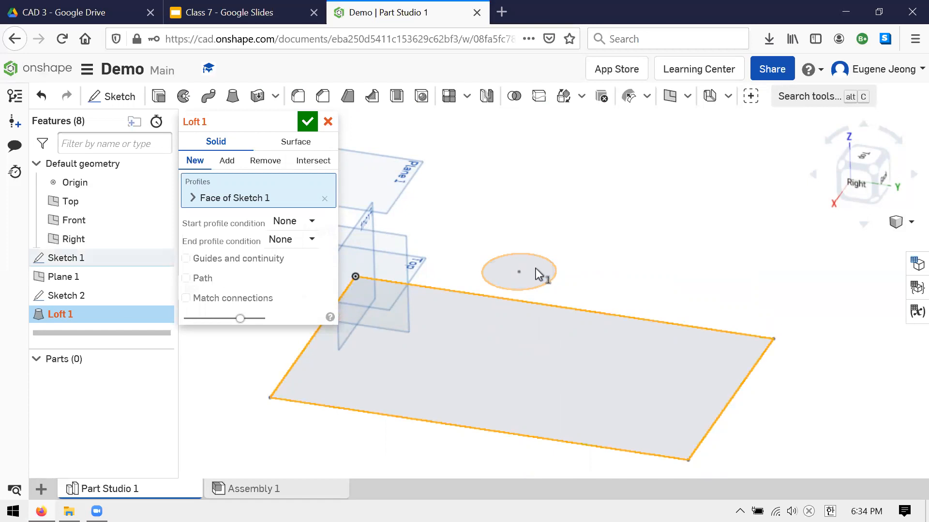
pyautogui.click(537, 273)
pyautogui.moveTo(574, 241)
pyautogui.mouseDown(button='right')
pyautogui.moveTo(573, 277)
pyautogui.moveTo(574, 213)
pyautogui.moveTo(556, 265)
pyautogui.moveTo(562, 227)
pyautogui.mouseUp(button='right')
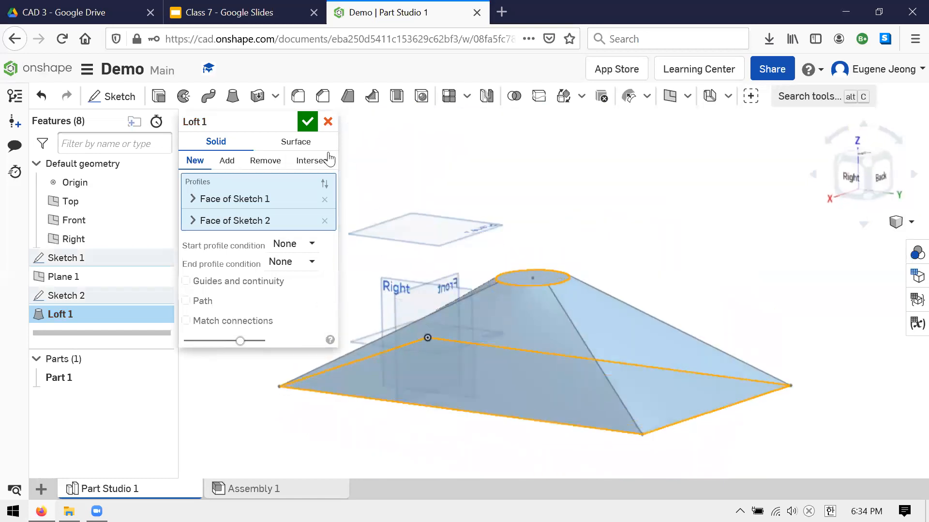
pyautogui.click(307, 123)
pyautogui.moveTo(541, 248); pyautogui.dragTo(439, 248, button='right')
pyautogui.moveTo(499, 224); pyautogui.dragTo(432, 143, button='right')
pyautogui.scroll(-3, 446, 148)
pyautogui.scroll(3, 572, 267)
pyautogui.moveTo(571, 268); pyautogui.dragTo(550, 295, button='right')
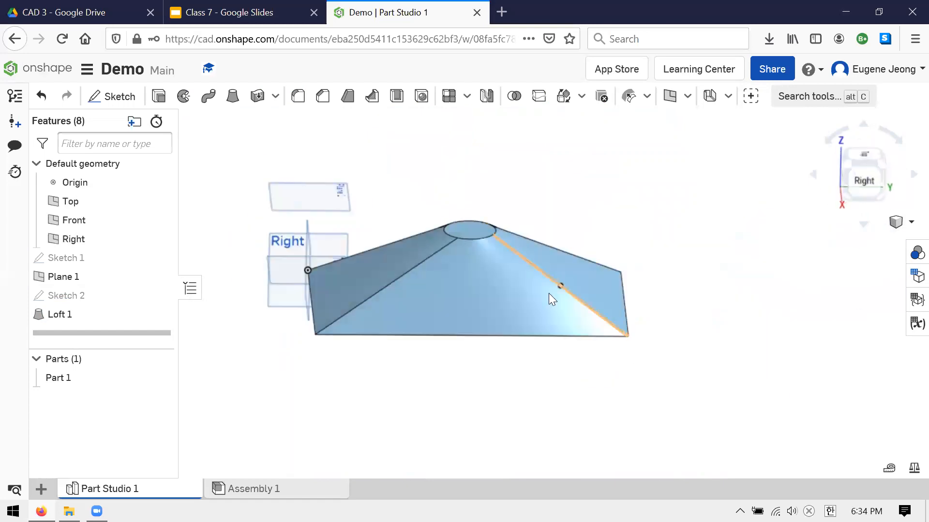
pyautogui.moveTo(618, 342); pyautogui.dragTo(593, 283, button='right')
pyautogui.scroll(-3, 562, 305)
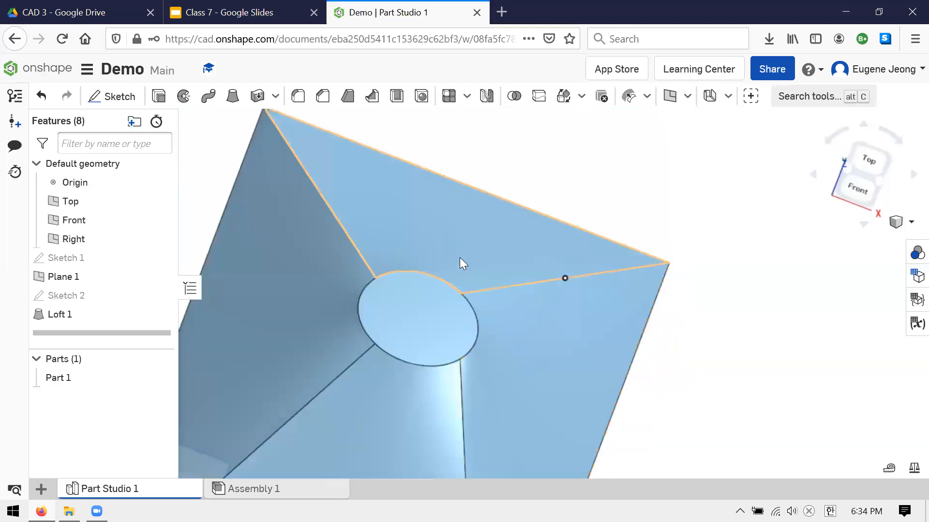
pyautogui.moveTo(568, 329); pyautogui.dragTo(596, 319, button='right')
pyautogui.scroll(6, 545, 289)
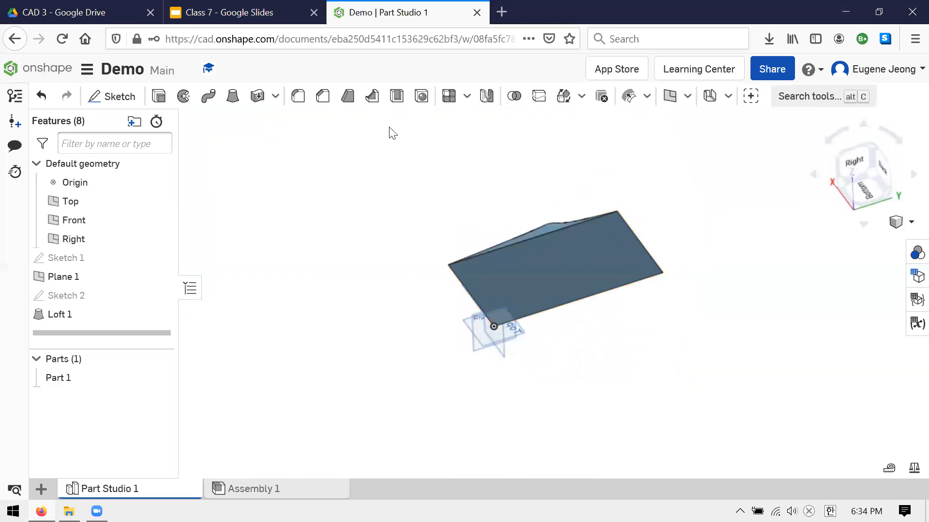
# - Shell the loft 0.1 in thick, removing one of its faces
pyautogui.click(396, 96)
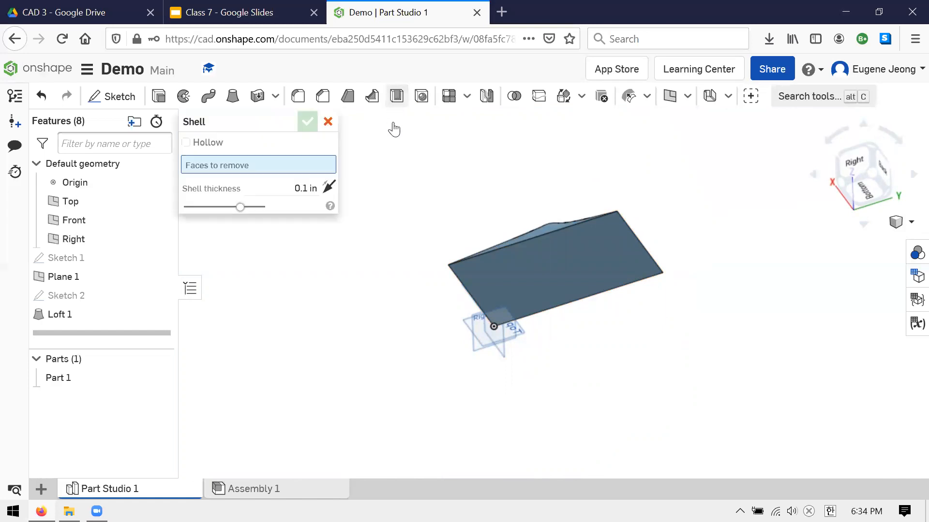
pyautogui.click(536, 280)
pyautogui.moveTo(536, 279); pyautogui.dragTo(537, 196, button='right')
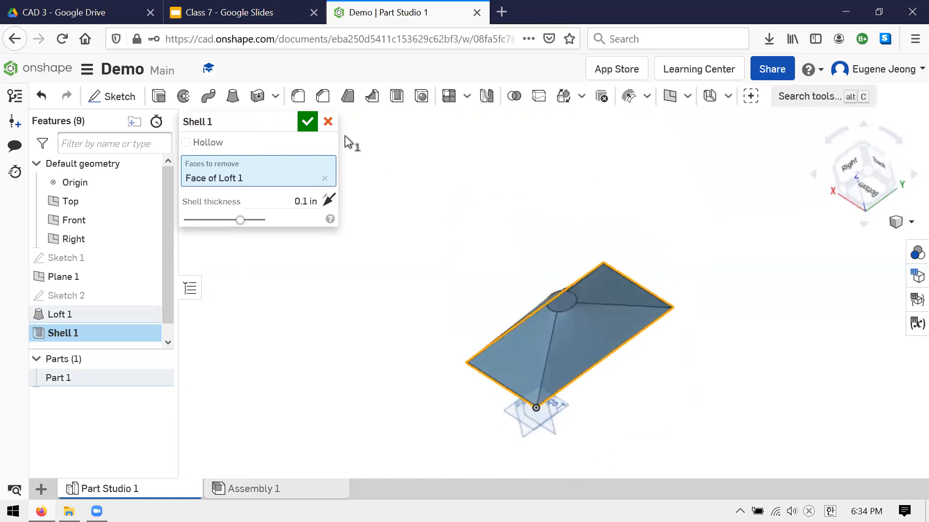
pyautogui.click(307, 122)
# - Inspect the hollow shell and its circular top face, then select Shell 1 with Loft 1
pyautogui.moveTo(580, 263); pyautogui.dragTo(572, 313, button='right')
pyautogui.moveTo(624, 366); pyautogui.dragTo(549, 256, button='right')
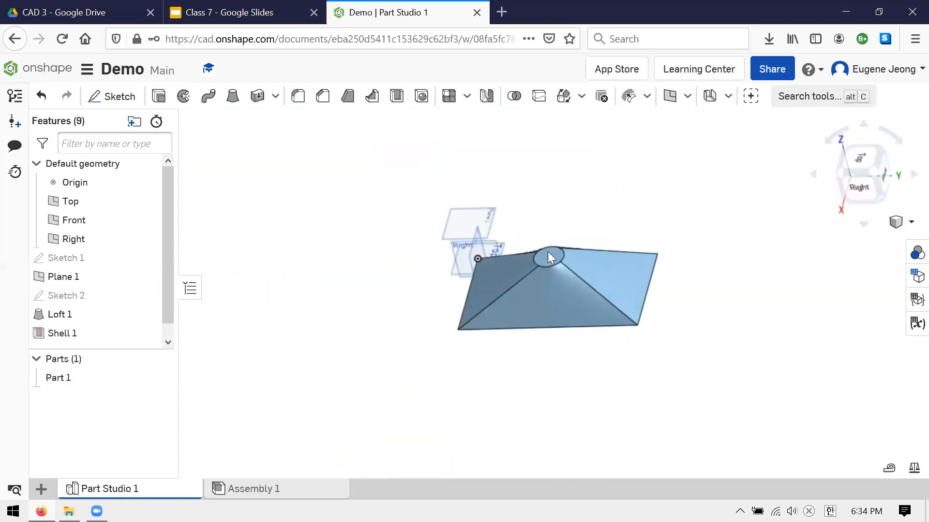
pyautogui.scroll(5, 549, 253)
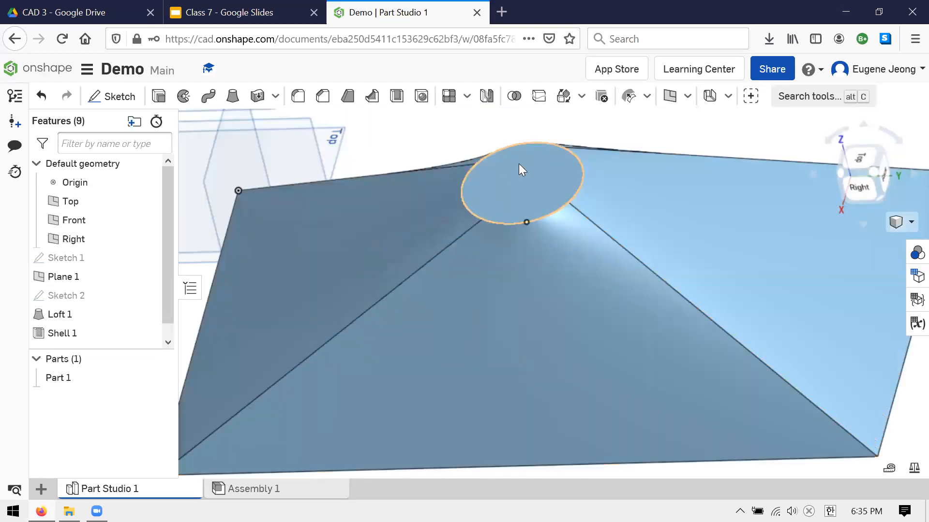
pyautogui.moveTo(561, 196); pyautogui.dragTo(498, 192, button='right')
pyautogui.click(498, 191)
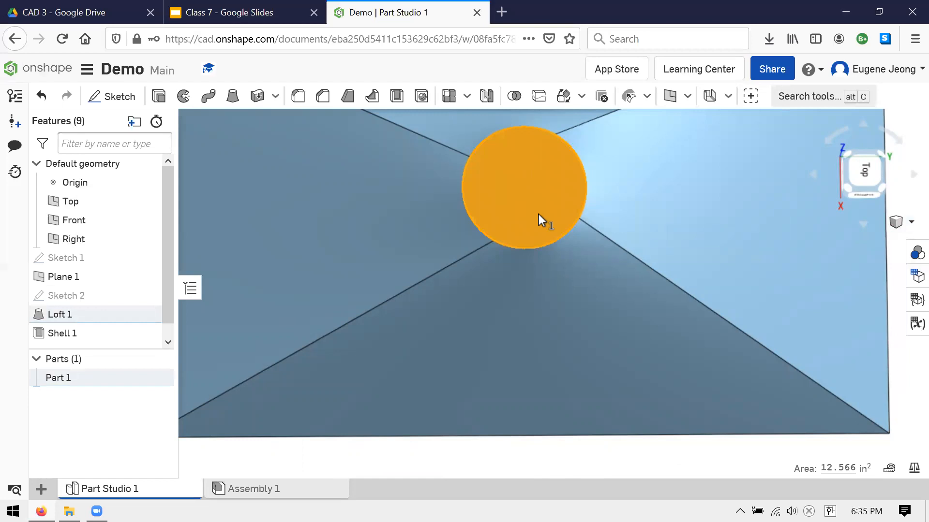
pyautogui.moveTo(552, 339); pyautogui.dragTo(556, 284, button='right')
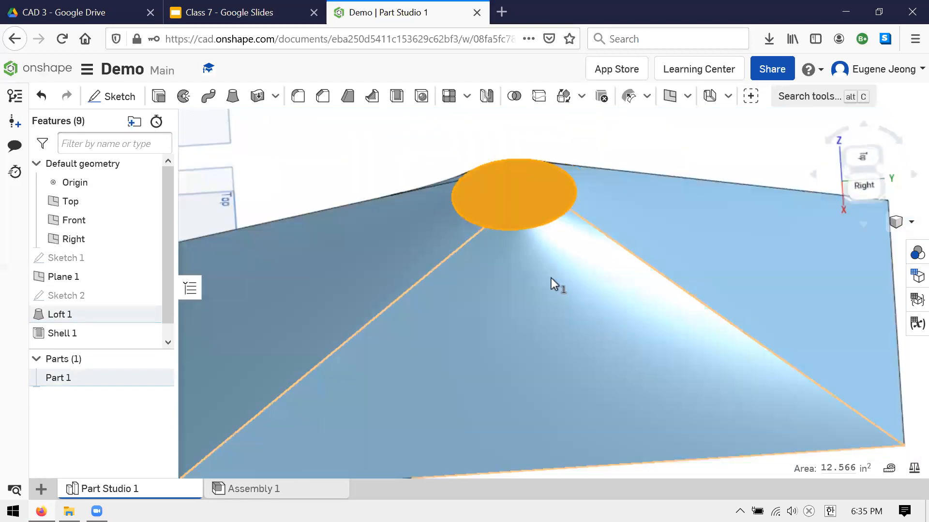
pyautogui.scroll(-5, 551, 277)
pyautogui.click(127, 333)
# - Delete Loft 1 and Shell 1, and start a new loft set to Surface
pyautogui.press('Delete')
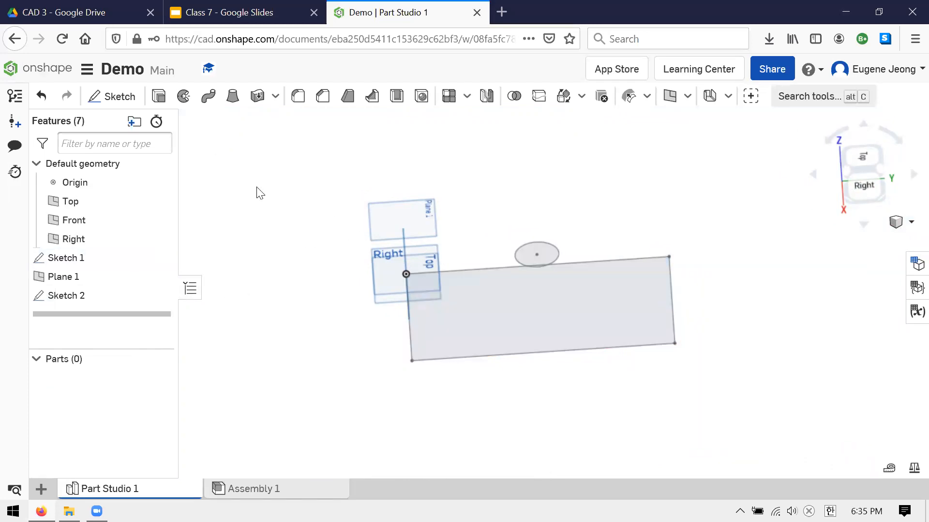
pyautogui.click(232, 97)
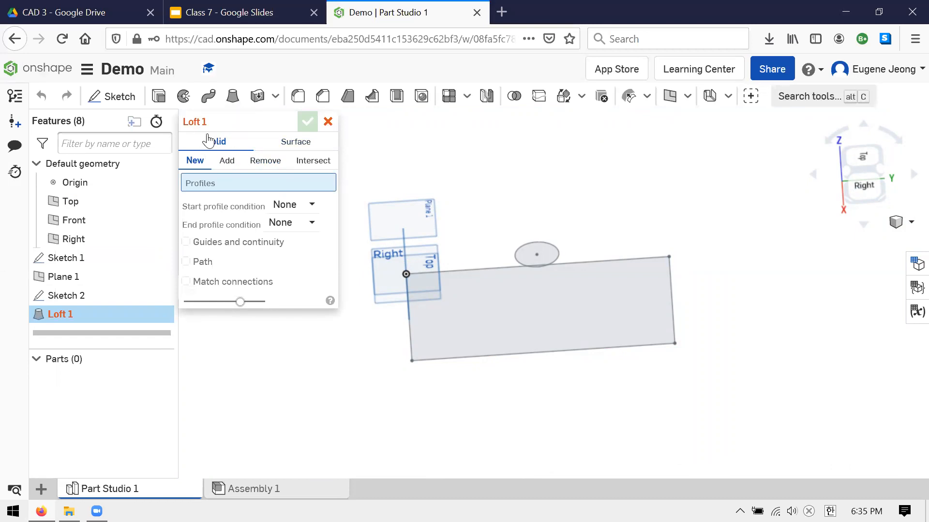
pyautogui.click(263, 142)
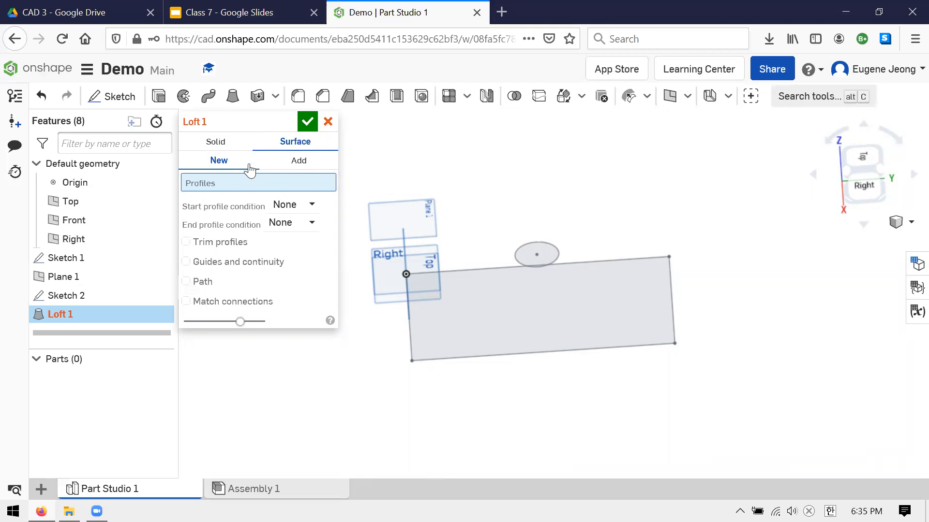
# - Use Sketch 2's circle edge and Sketch 1's face as the loft profiles
pyautogui.click(519, 255)
pyautogui.click(462, 275)
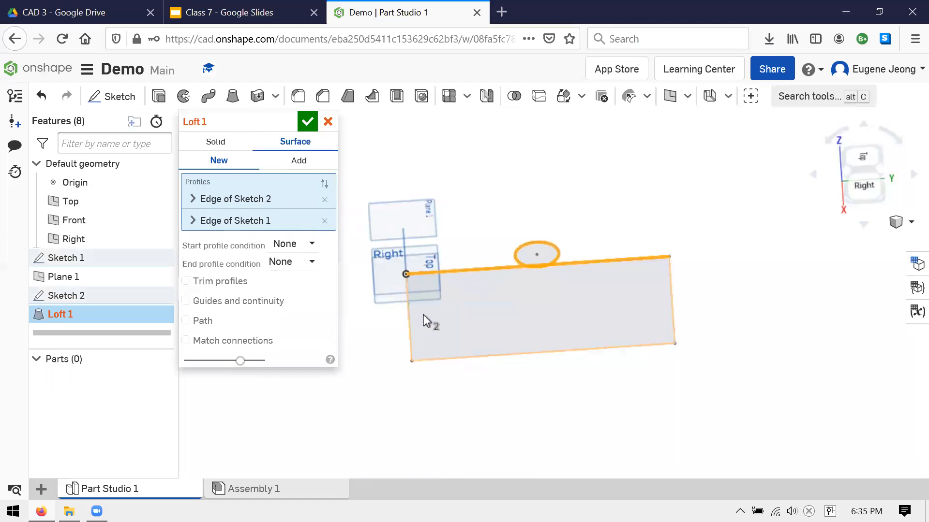
pyautogui.click(482, 274)
pyautogui.click(487, 304)
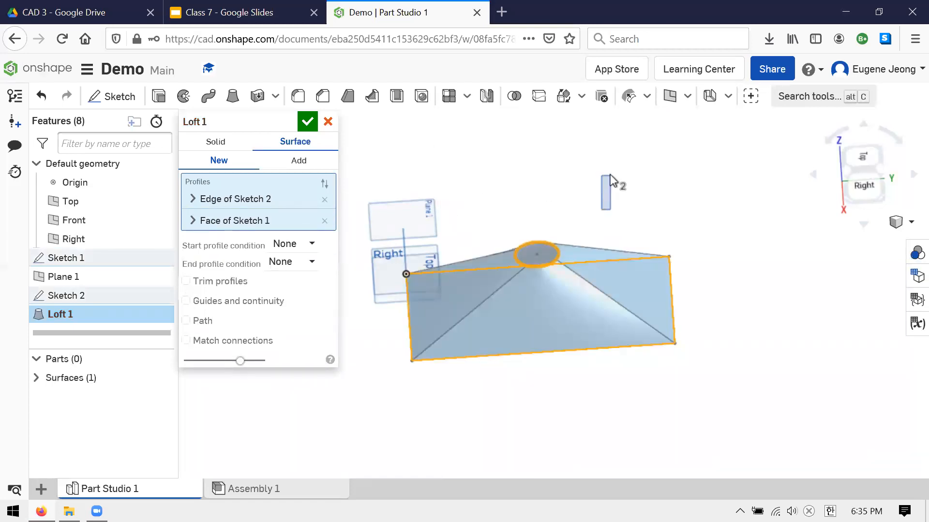
pyautogui.moveTo(580, 176); pyautogui.dragTo(599, 195, button='right')
# - Accept the surface Loft 1 tapering from the 14 by 24 rectangle to the circle
pyautogui.click(307, 122)
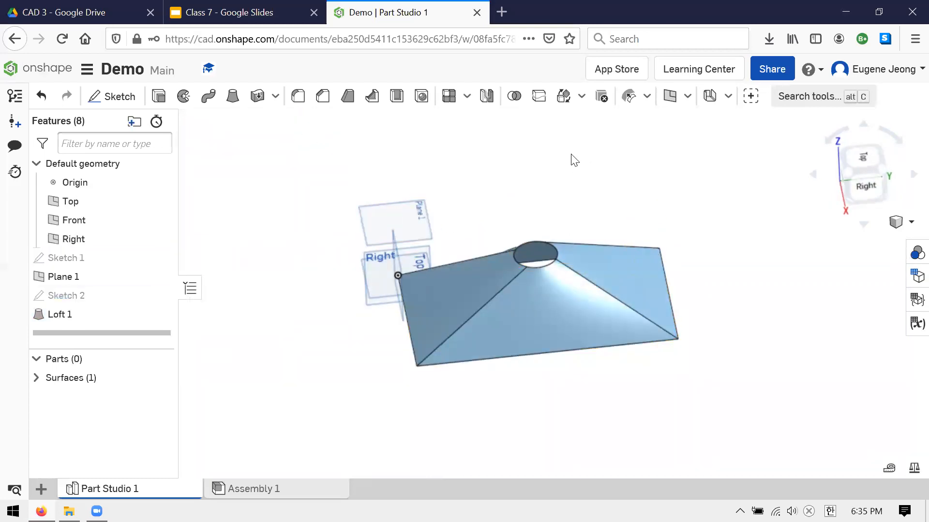
pyautogui.moveTo(592, 193); pyautogui.dragTo(591, 214, button='right')
pyautogui.moveTo(634, 280); pyautogui.dragTo(617, 320, button='right')
pyautogui.scroll(3, 616, 245)
pyautogui.scroll(6, 604, 250)
pyautogui.scroll(-10, 631, 300)
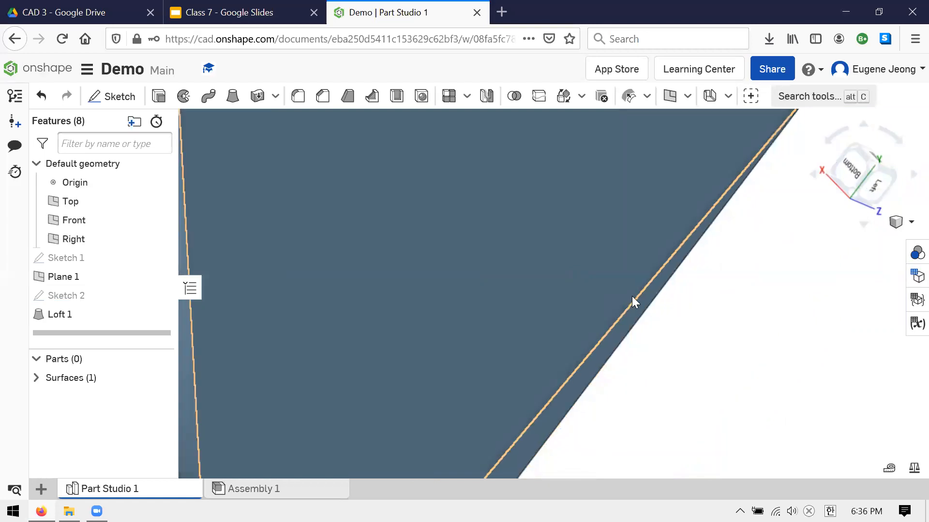
# - Orbit and zoom around the loft surface to inspect it from above and below
pyautogui.moveTo(584, 364); pyautogui.dragTo(568, 213, button='right')
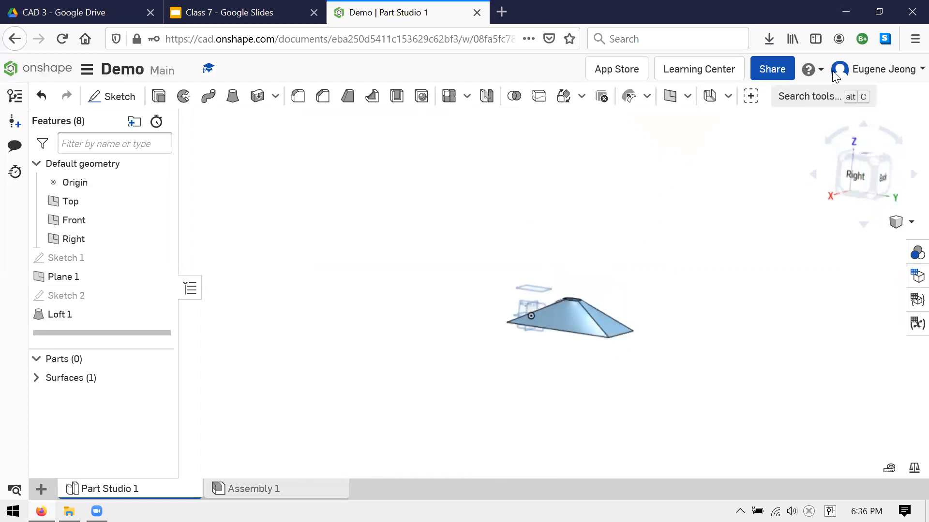
pyautogui.moveTo(537, 256); pyautogui.dragTo(532, 242, button='right')
pyautogui.scroll(10, 512, 220)
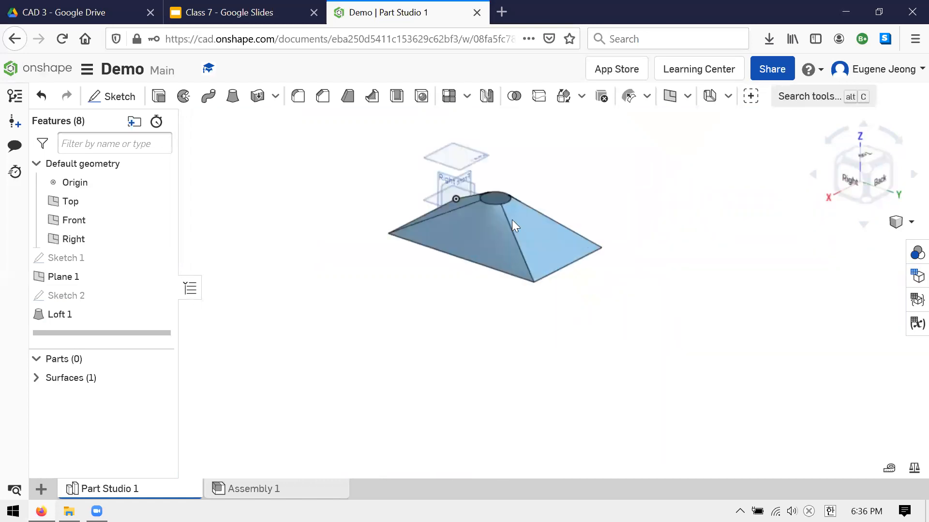
pyautogui.scroll(-3, 514, 172)
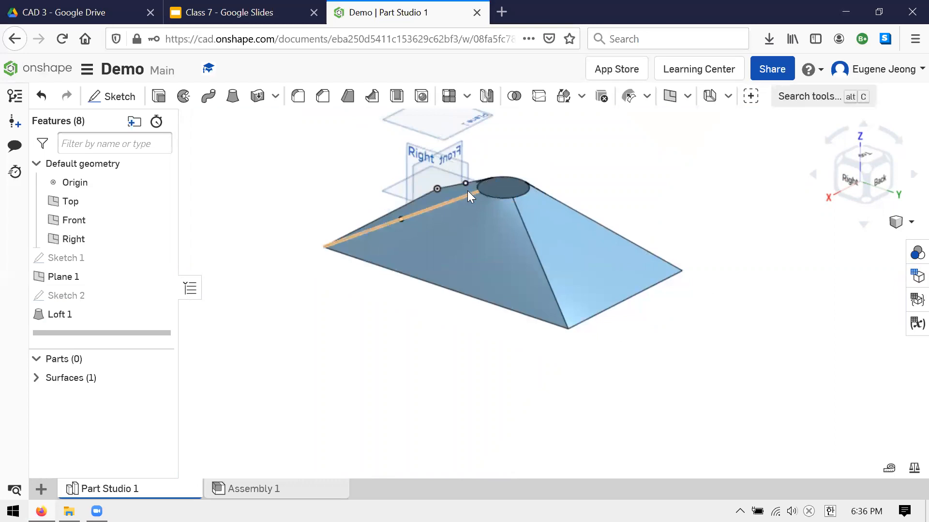
pyautogui.moveTo(488, 345); pyautogui.dragTo(314, 285, button='right')
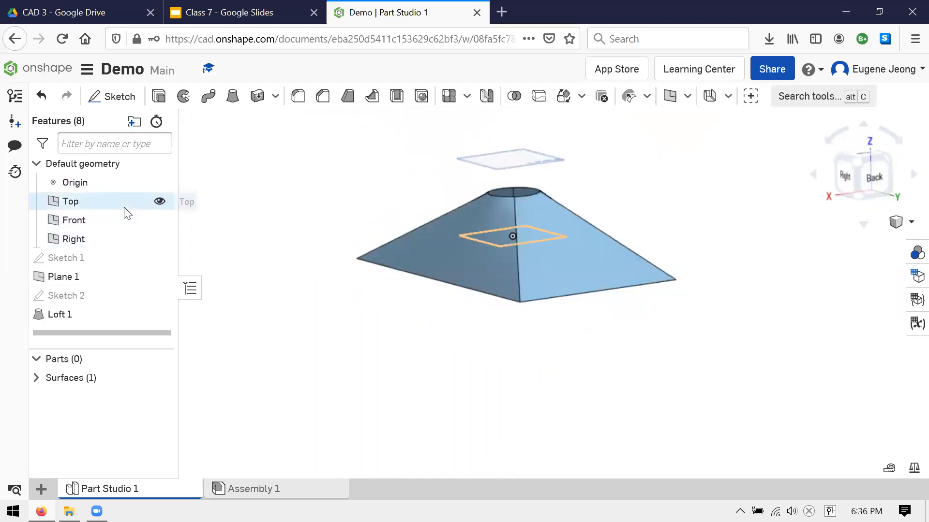
pyautogui.scroll(3, 440, 300)
pyautogui.scroll(-4, 509, 176)
pyautogui.scroll(3, 560, 110)
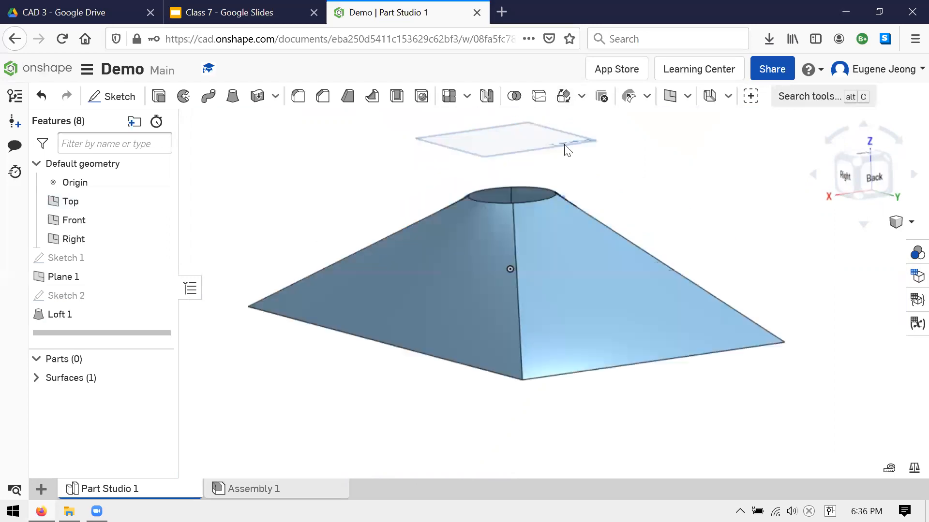
pyautogui.scroll(-1, 664, 245)
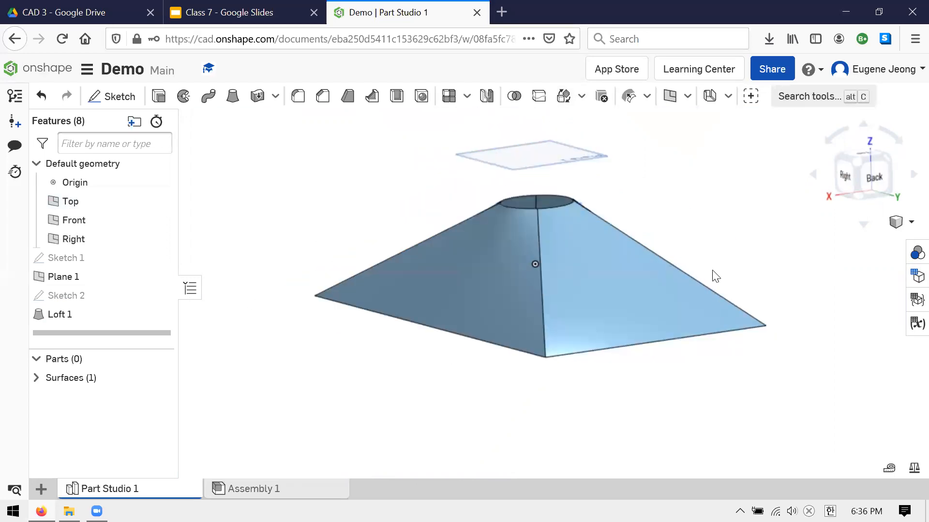
pyautogui.scroll(2, 716, 276)
pyautogui.moveTo(648, 398); pyautogui.dragTo(462, 252, button='right')
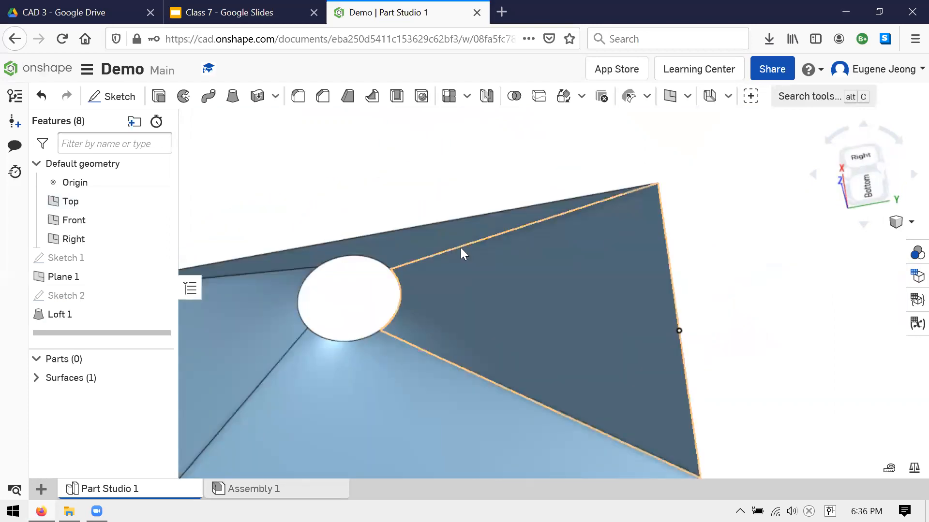
pyautogui.moveTo(674, 166); pyautogui.dragTo(617, 263, button='right')
pyautogui.scroll(-5, 618, 265)
pyautogui.scroll(3, 492, 274)
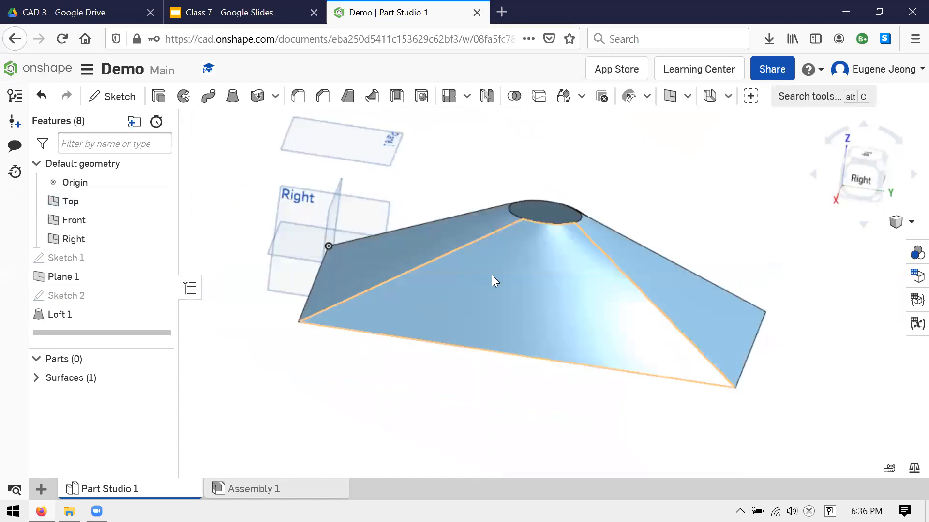
pyautogui.scroll(3, 686, 251)
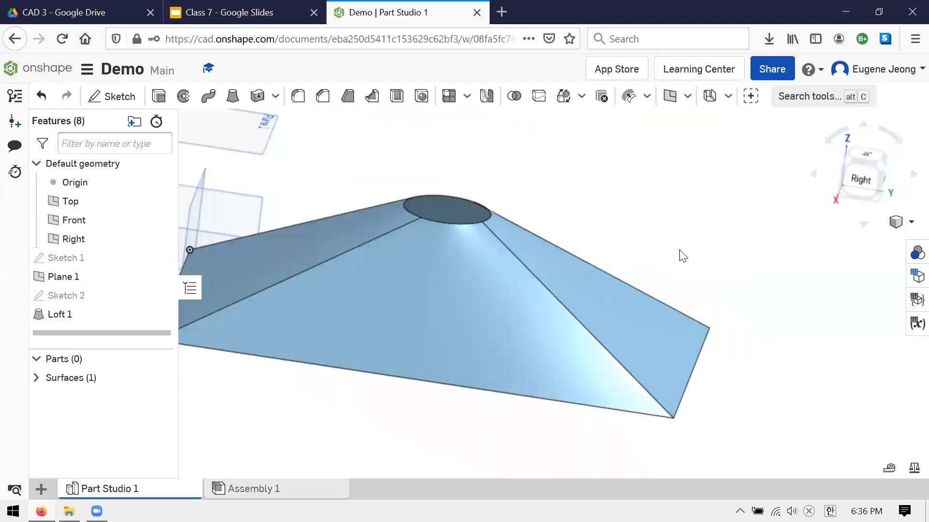
pyautogui.moveTo(669, 215); pyautogui.dragTo(639, 184, button='right')
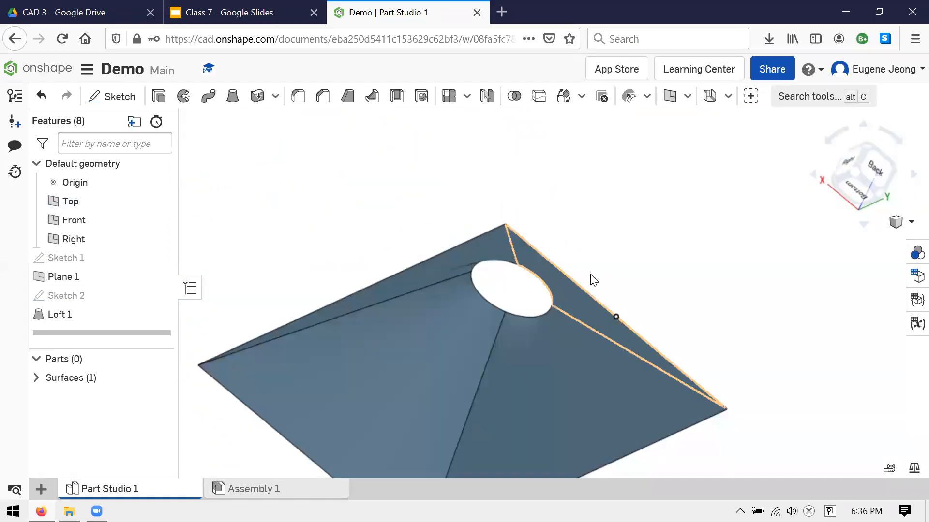
pyautogui.moveTo(590, 278); pyautogui.dragTo(596, 288, button='right')
pyautogui.moveTo(450, 211); pyautogui.dragTo(522, 306, button='right')
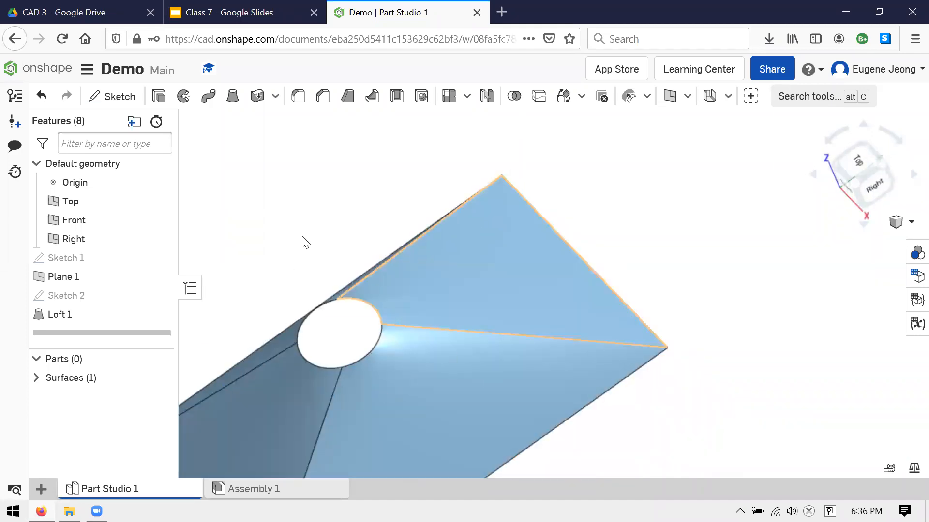
pyautogui.scroll(-5, 494, 248)
pyautogui.moveTo(546, 321); pyautogui.dragTo(511, 322, button='right')
pyautogui.scroll(2, 495, 309)
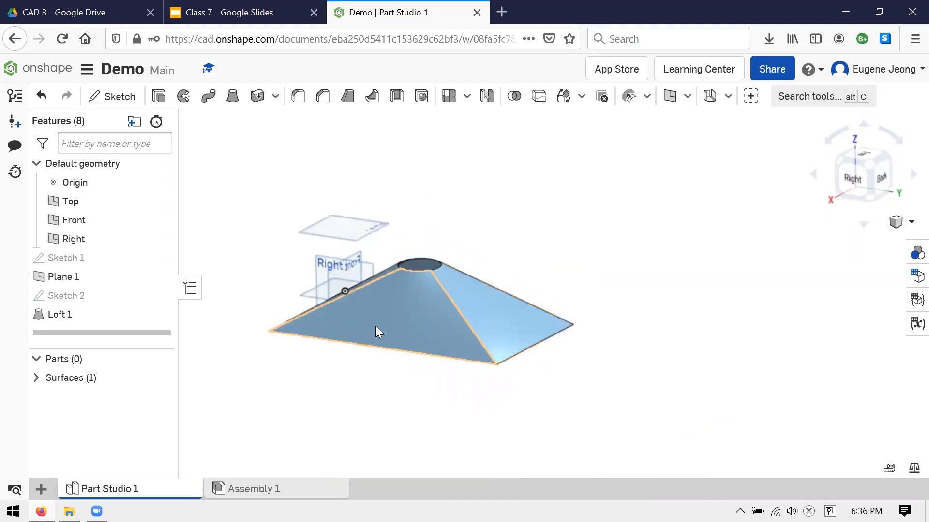
pyautogui.scroll(1, 378, 319)
pyautogui.scroll(2, 380, 281)
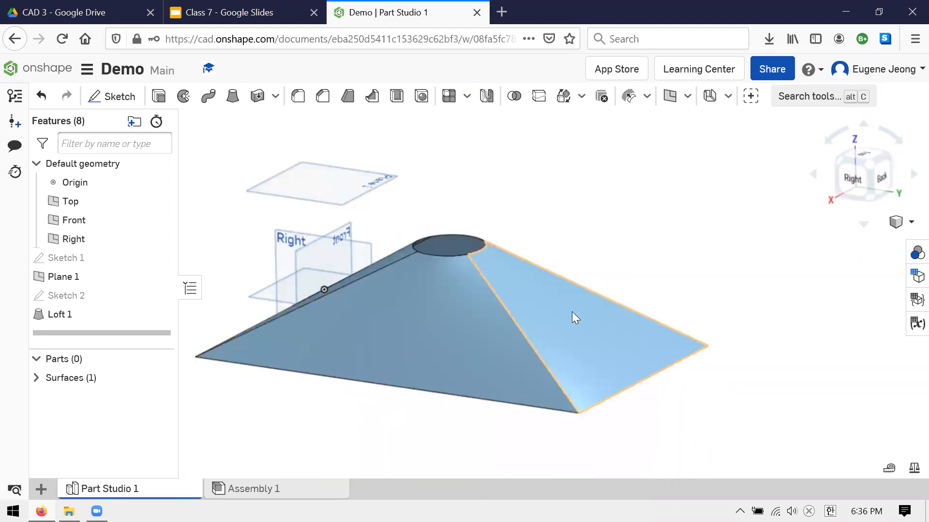
# - Thicken the Loft 1 faces by 0.125 in to create Part 1
pyautogui.click(563, 321)
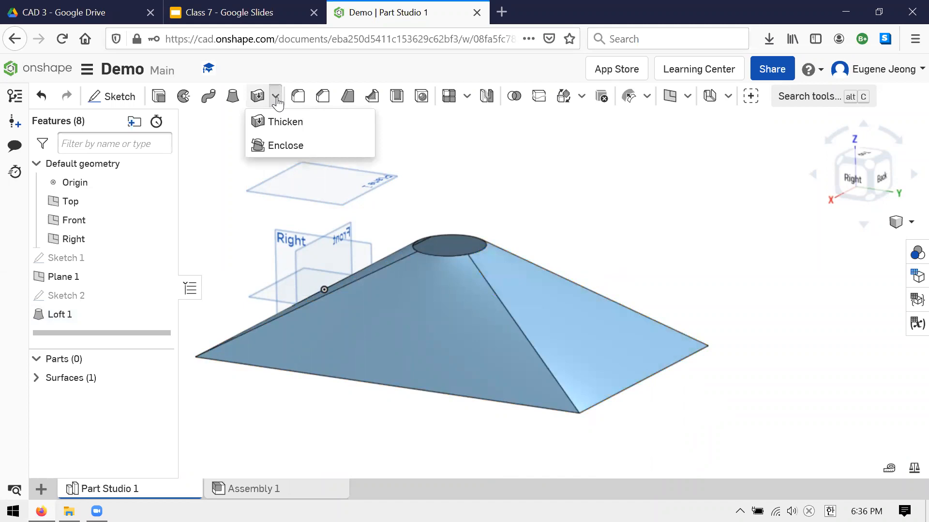
pyautogui.click(311, 128)
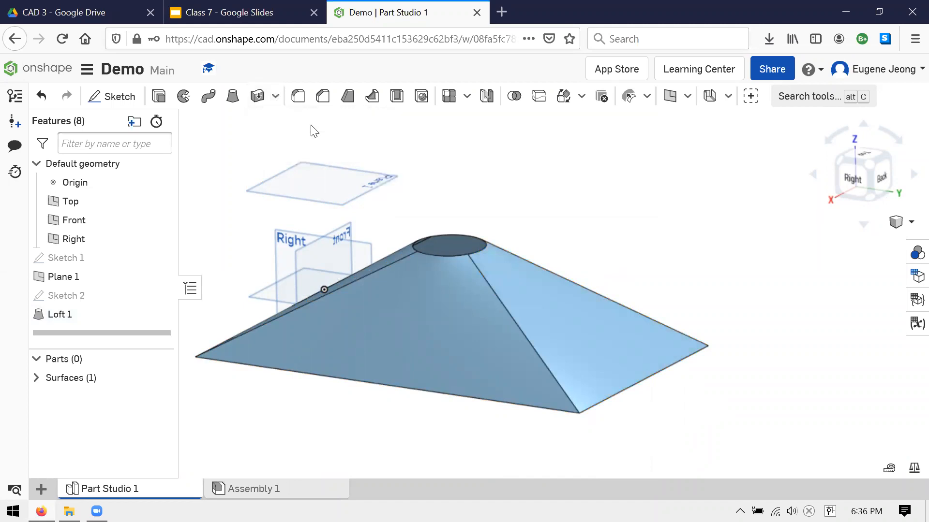
pyautogui.moveTo(504, 155); pyautogui.dragTo(461, 302, button='right')
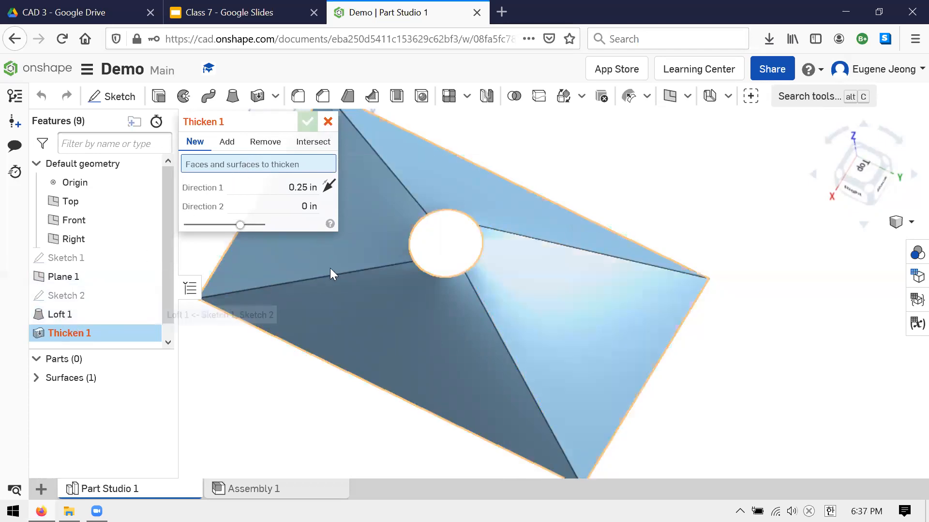
pyautogui.click(549, 269)
pyautogui.click(382, 208)
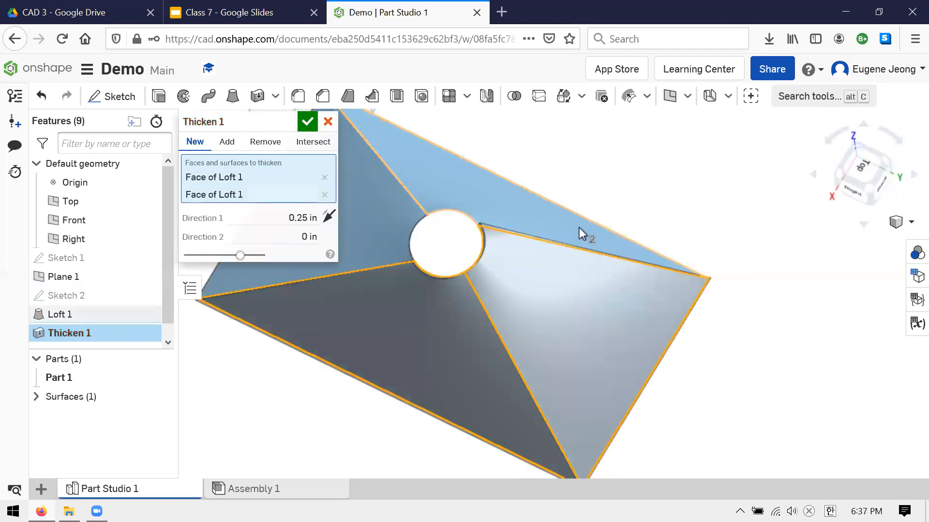
pyautogui.scroll(4, 579, 228)
pyautogui.scroll(-5, 586, 223)
pyautogui.moveTo(585, 223); pyautogui.dragTo(496, 310, button='right')
pyautogui.moveTo(616, 164); pyautogui.dragTo(393, 196, button='right')
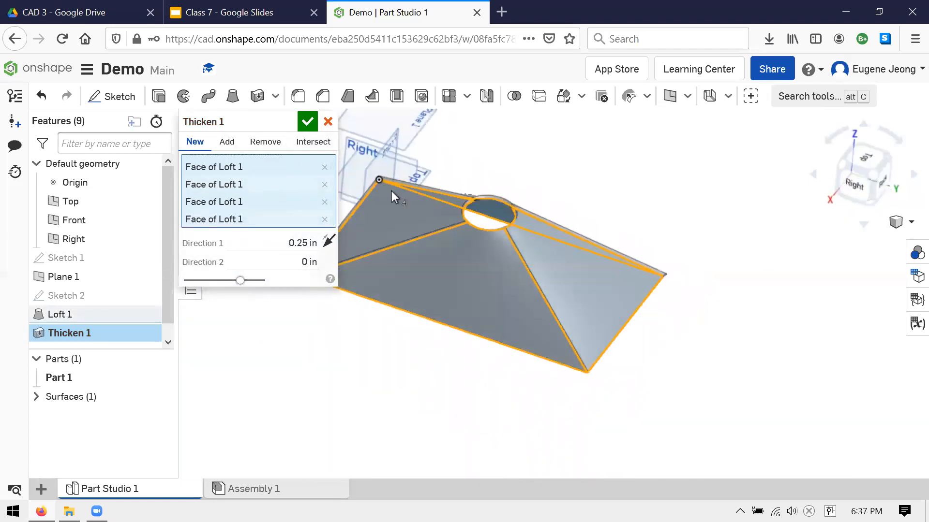
pyautogui.write('0.')
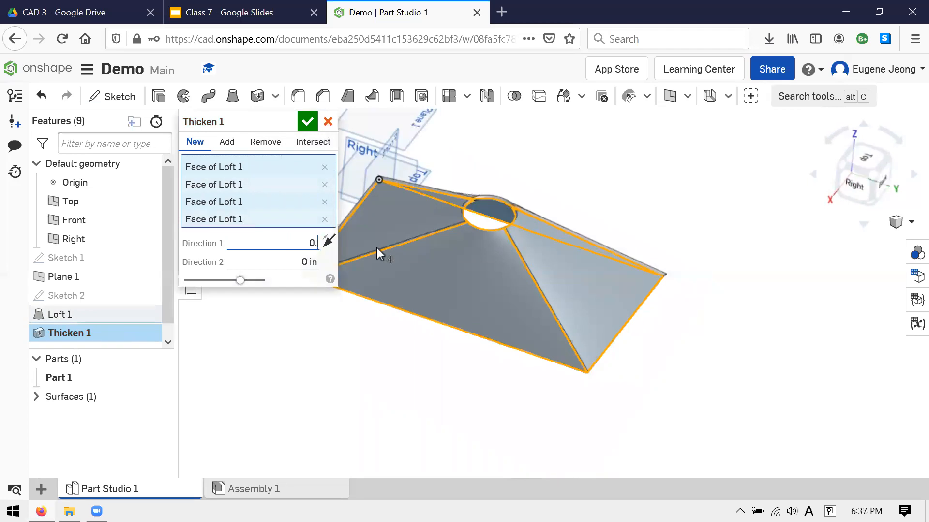
pyautogui.write('125')
pyautogui.moveTo(488, 406); pyautogui.dragTo(455, 344, button='right')
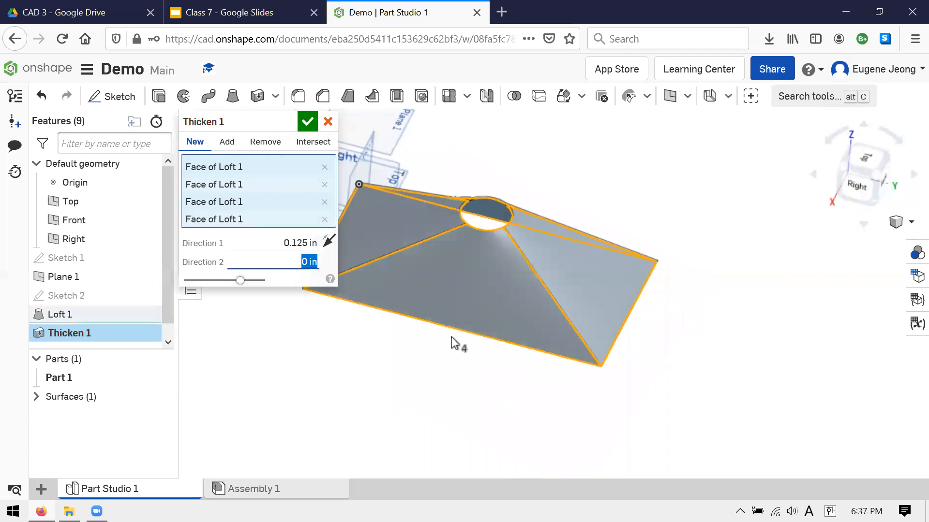
pyautogui.click(306, 122)
pyautogui.moveTo(510, 373)
pyautogui.mouseDown(button='right')
pyautogui.moveTo(493, 367)
pyautogui.moveTo(502, 375)
pyautogui.mouseUp(button='right')
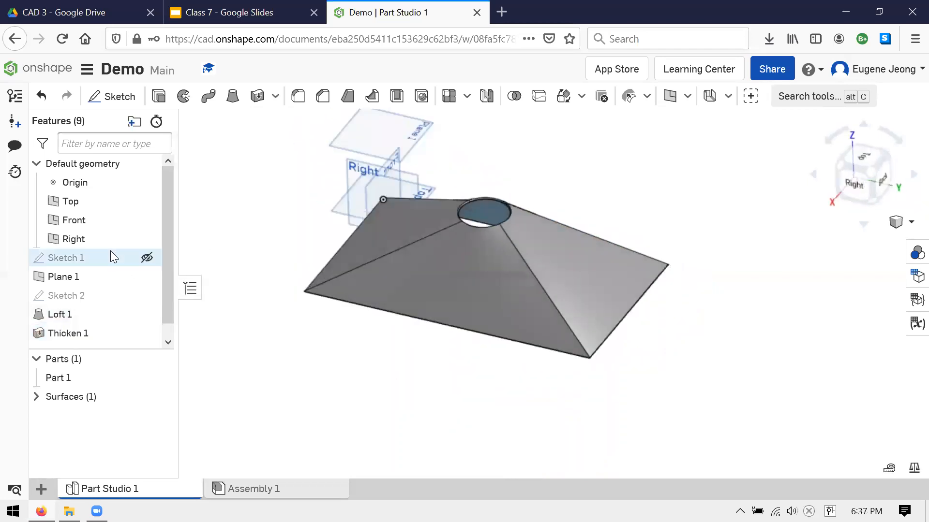
# - Hide Surface 1 in the Surfaces list so only Part 1 shows
pyautogui.click(37, 398)
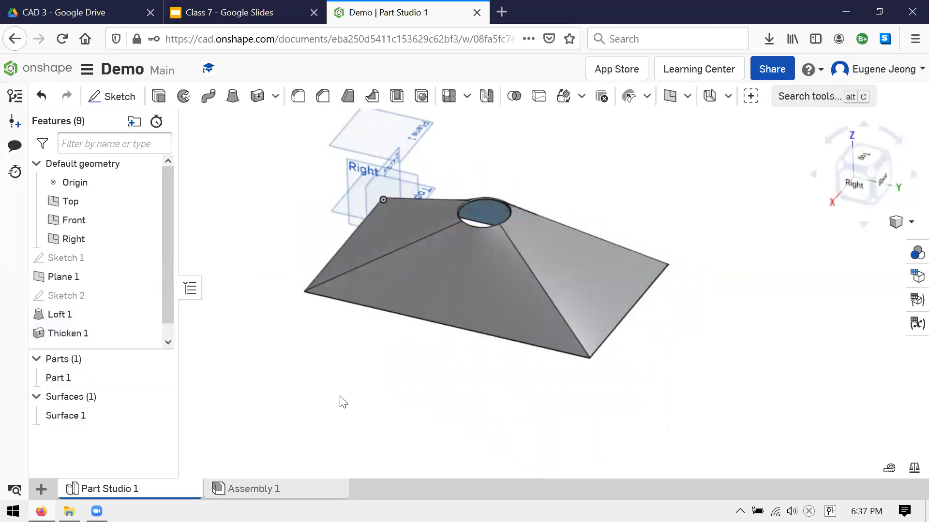
pyautogui.moveTo(339, 396); pyautogui.dragTo(319, 319, button='right')
pyautogui.moveTo(460, 393); pyautogui.dragTo(513, 266, button='right')
pyautogui.scroll(3, 622, 207)
pyautogui.scroll(-4, 619, 210)
pyautogui.scroll(4, 619, 212)
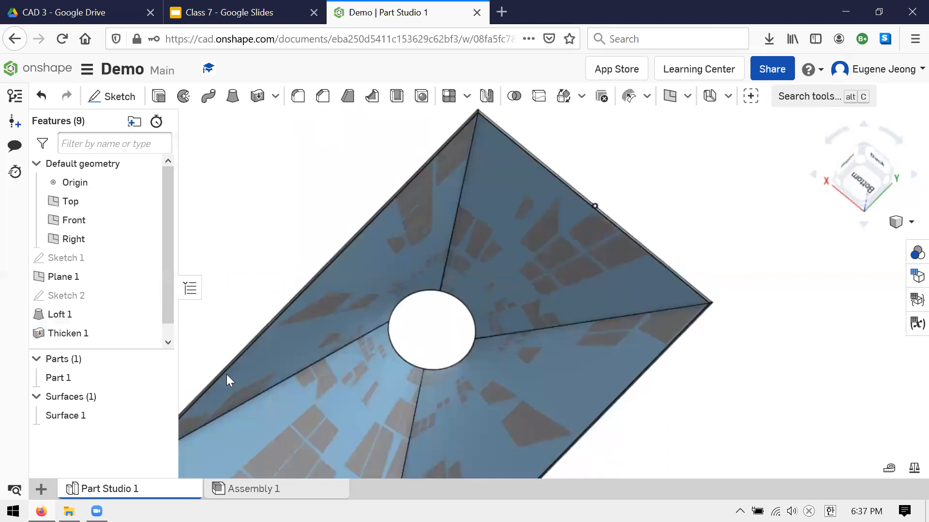
pyautogui.click(160, 415)
# - Inspect Part 1's underside and a face's area, then look over the face-editing options
pyautogui.moveTo(615, 193); pyautogui.dragTo(606, 328, button='right')
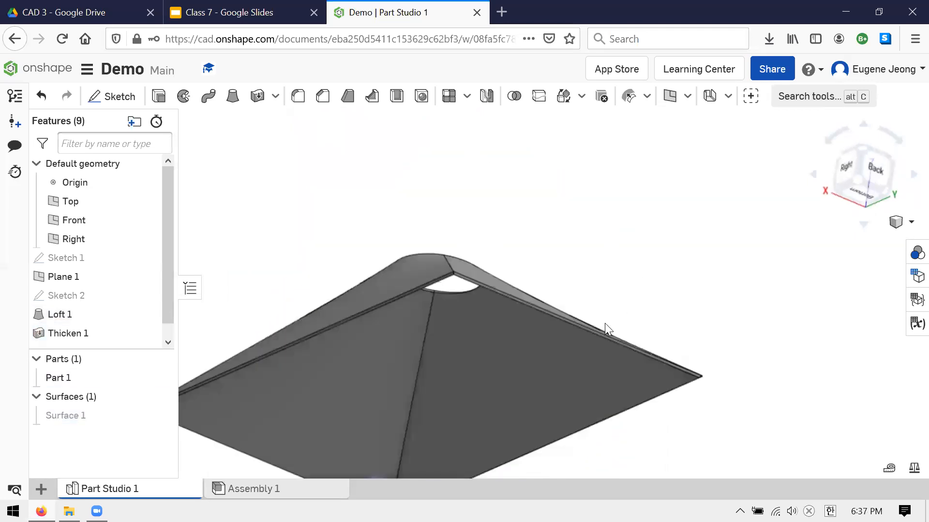
pyautogui.scroll(3, 605, 323)
pyautogui.moveTo(601, 294); pyautogui.dragTo(582, 248, button='right')
pyautogui.click(474, 257)
pyautogui.moveTo(474, 257); pyautogui.dragTo(506, 229, button='right')
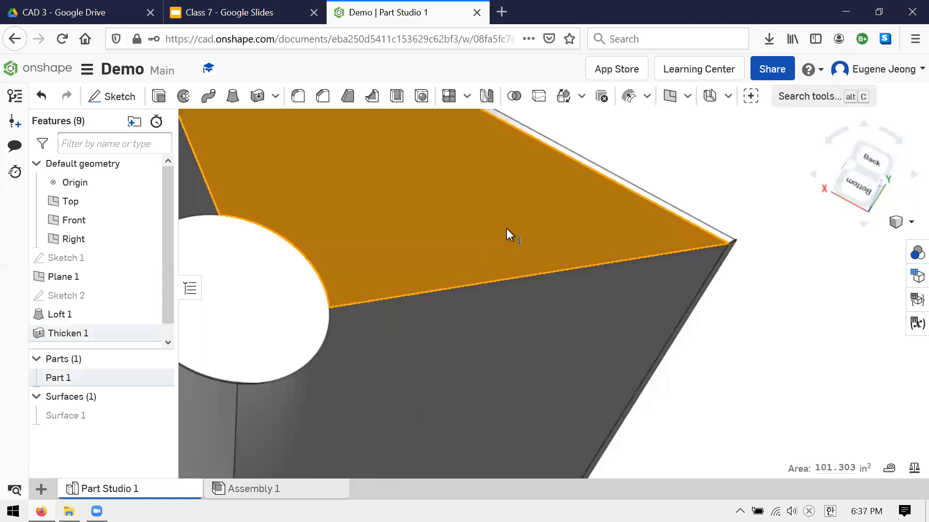
pyautogui.scroll(-5, 613, 213)
pyautogui.click(613, 213)
pyautogui.moveTo(614, 213); pyautogui.dragTo(525, 221, button='right')
pyautogui.scroll(-3, 704, 239)
pyautogui.moveTo(606, 276); pyautogui.dragTo(312, 217, button='right')
pyautogui.moveTo(460, 252); pyautogui.dragTo(648, 250, button='right')
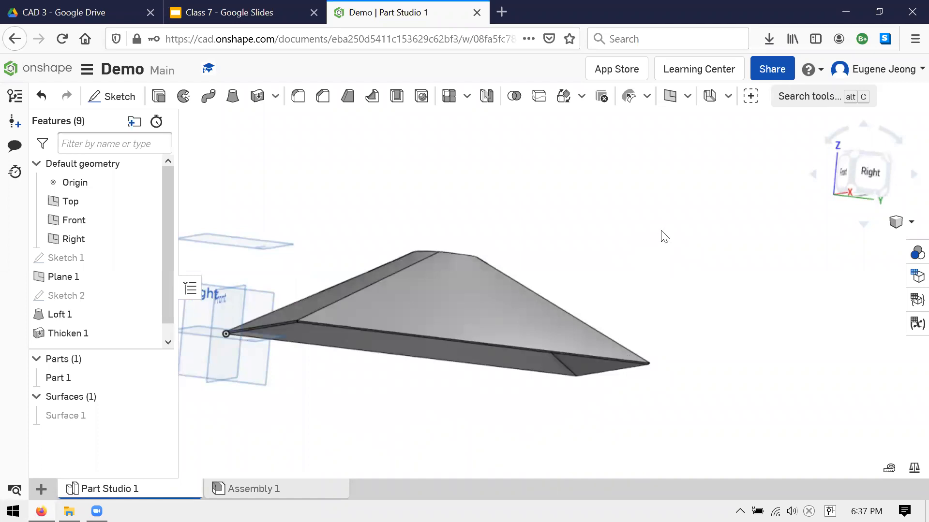
pyautogui.click(647, 96)
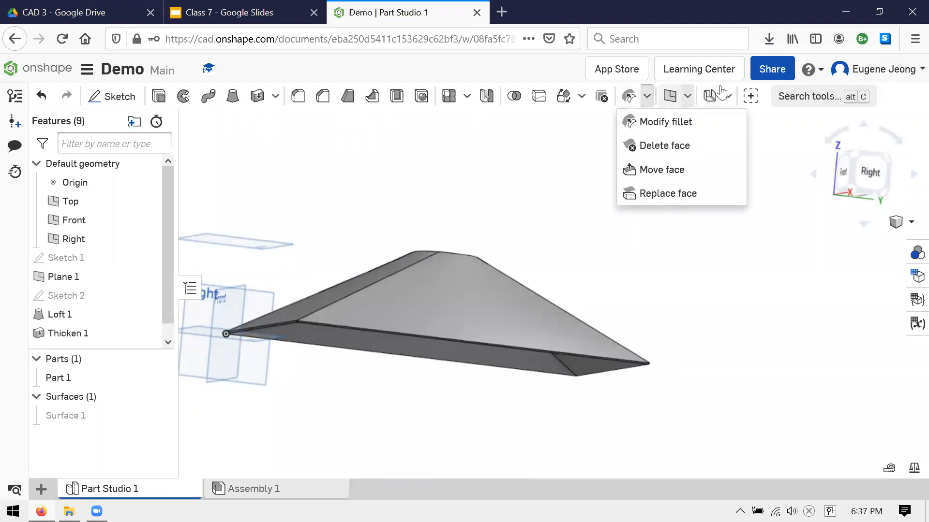
pyautogui.click(688, 96)
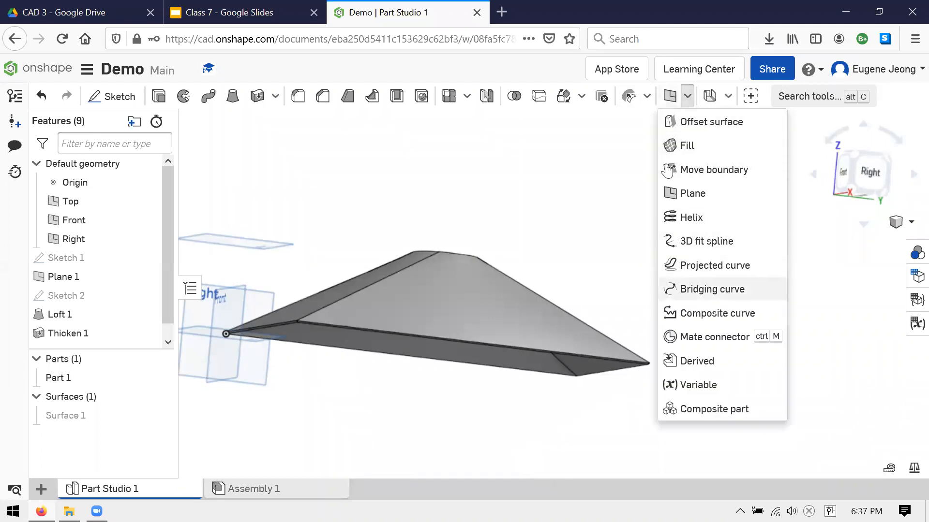
pyautogui.click(283, 95)
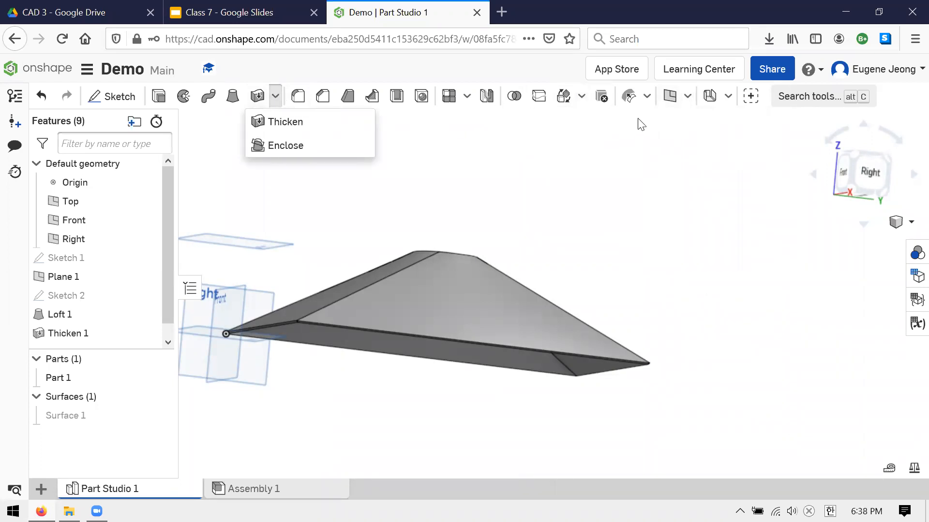
pyautogui.click(648, 100)
pyautogui.moveTo(599, 261); pyautogui.dragTo(598, 285, button='right')
pyautogui.moveTo(588, 201); pyautogui.dragTo(521, 225, button='right')
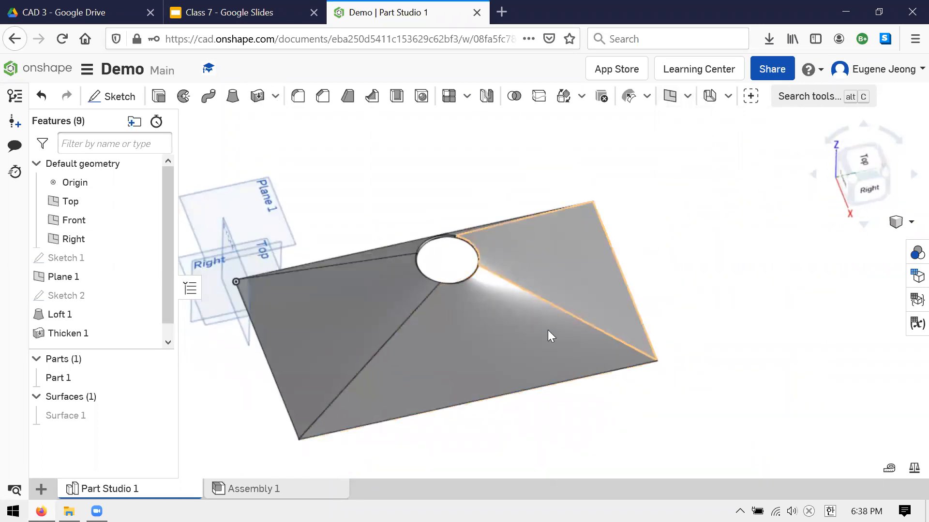
pyautogui.moveTo(664, 265); pyautogui.dragTo(689, 275, button='right')
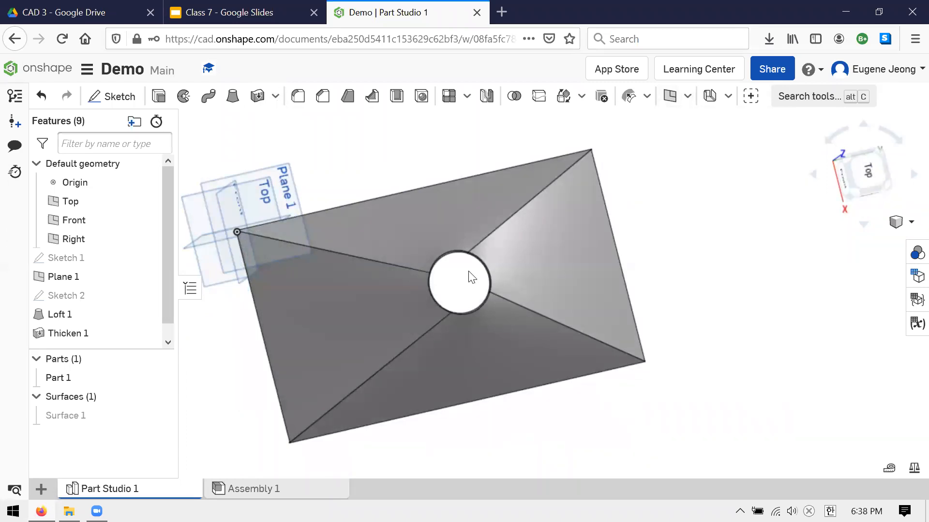
pyautogui.hotkey('shift', '5')
pyautogui.scroll(-3, 434, 242)
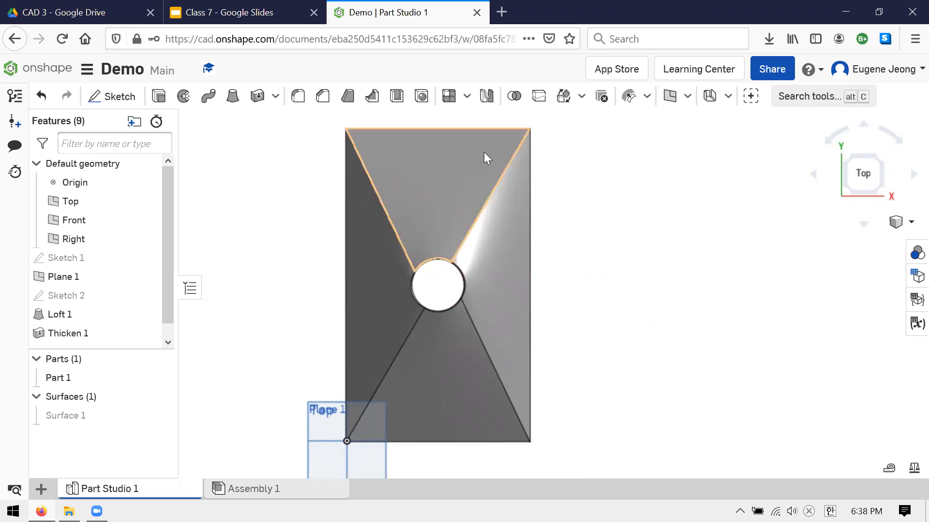
pyautogui.moveTo(603, 338); pyautogui.dragTo(572, 279, button='right')
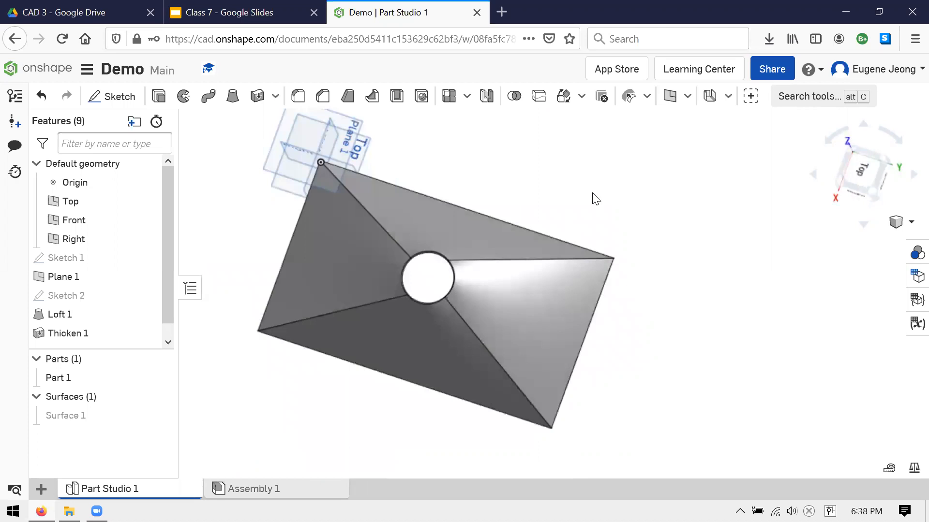
pyautogui.hotkey('shift', '5')
pyautogui.scroll(-5, 206, 218)
pyautogui.scroll(2, 431, 233)
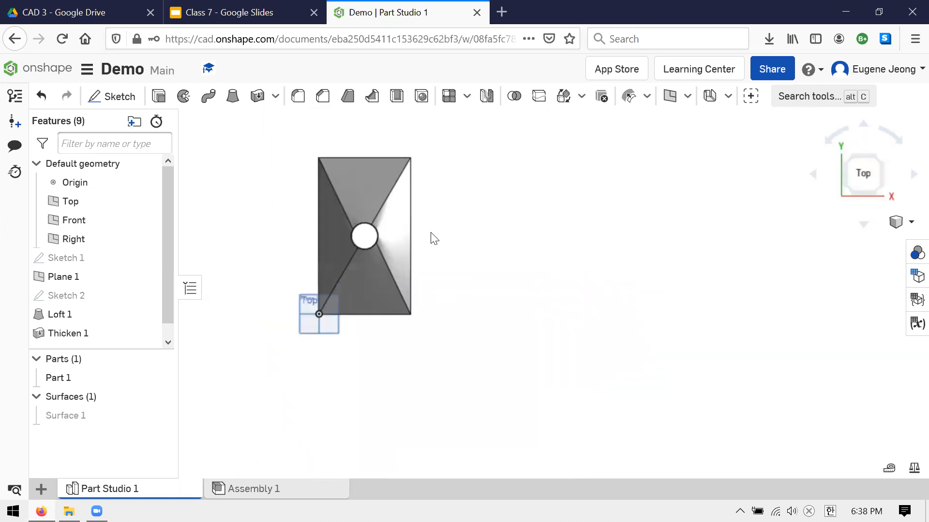
pyautogui.scroll(2, 303, 209)
pyautogui.click(95, 313)
# - Edit Loft 1, toggle guides and continuity on and off, and accept it unchanged
pyautogui.rightClick(96, 313)
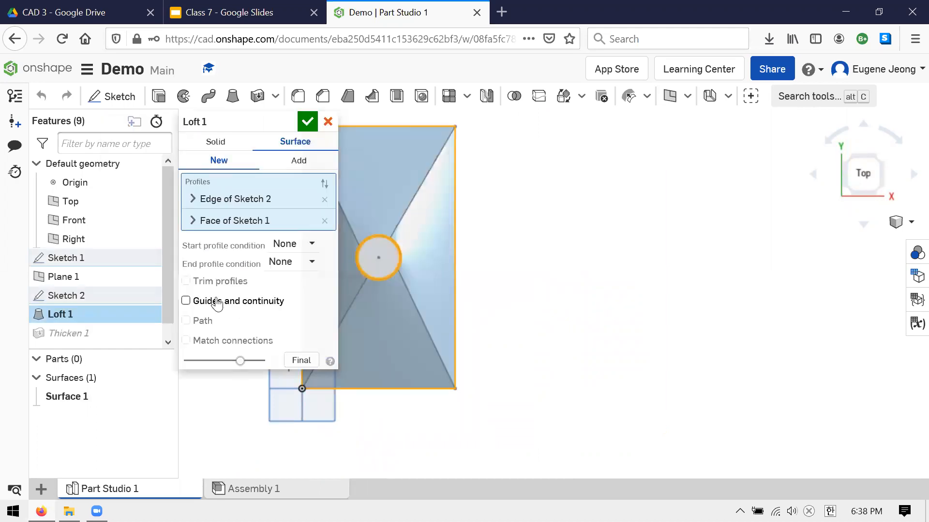
pyautogui.click(186, 304)
pyautogui.click(216, 304)
pyautogui.click(306, 121)
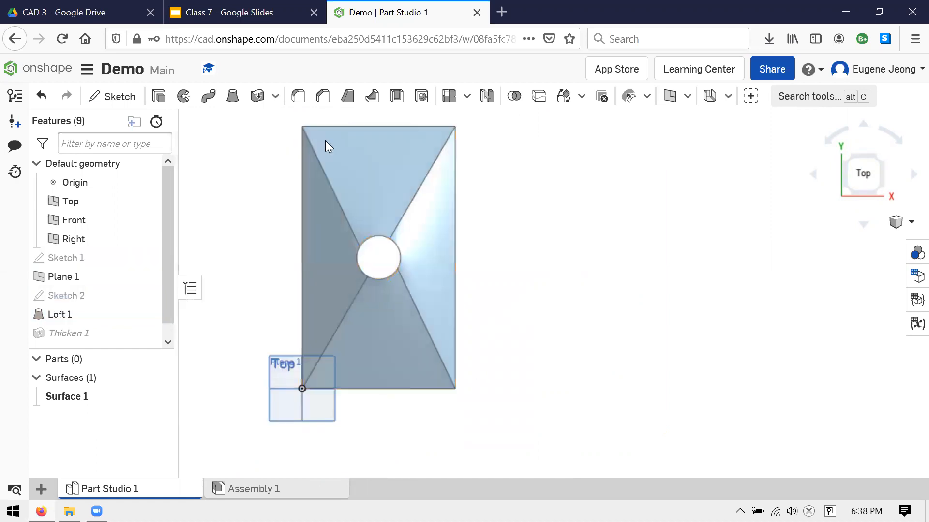
# - Orbit Part 1 including a top view, then show the surface and curve features list
pyautogui.moveTo(550, 313); pyautogui.dragTo(458, 229, button='right')
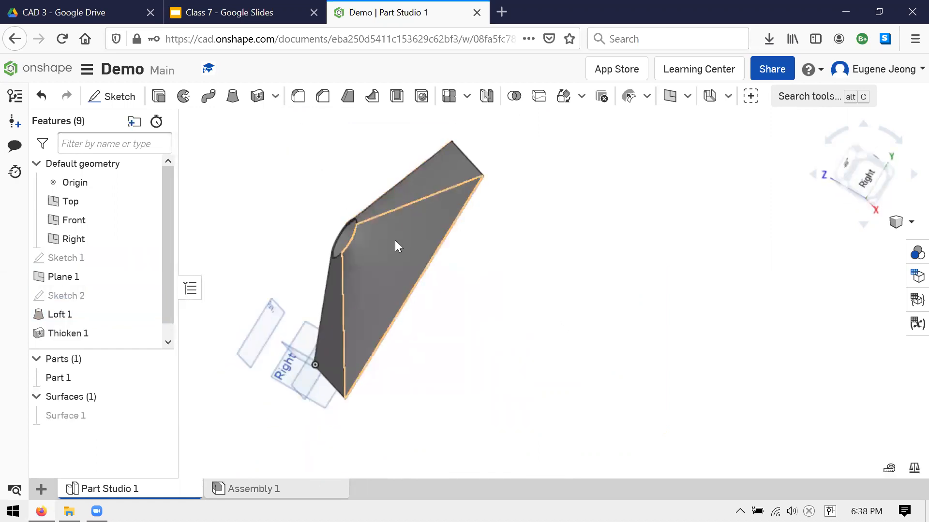
pyautogui.moveTo(357, 228); pyautogui.dragTo(365, 252, button='right')
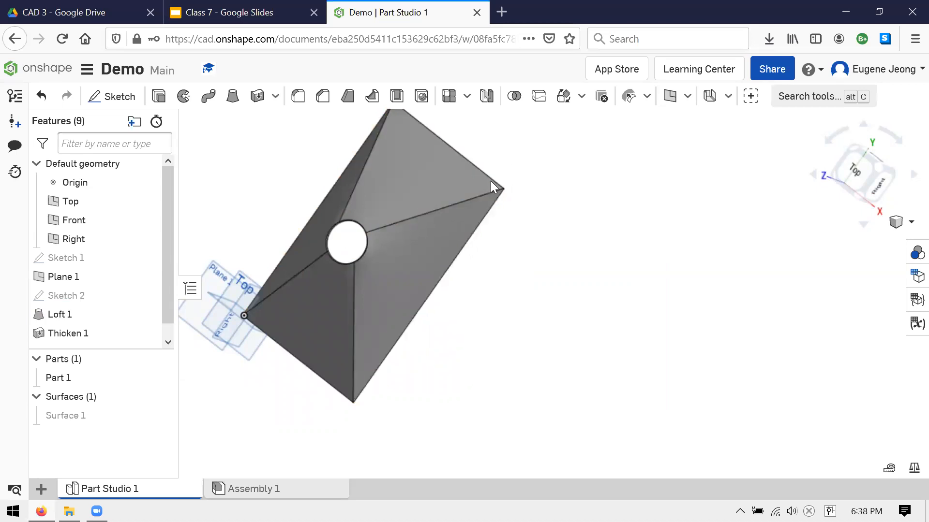
pyautogui.moveTo(554, 260); pyautogui.dragTo(905, 197, button='right')
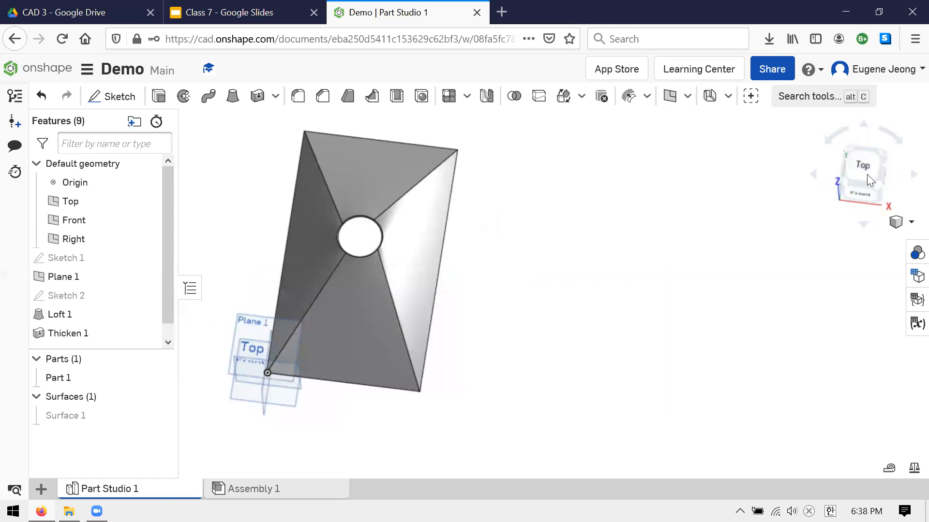
pyautogui.hotkey('shift', '5')
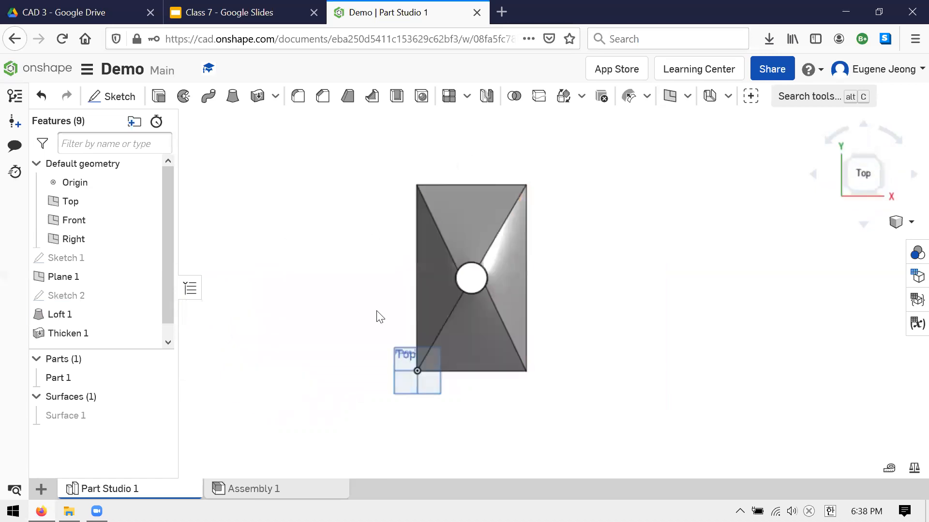
pyautogui.moveTo(563, 315); pyautogui.dragTo(519, 301, button='right')
pyautogui.moveTo(457, 282)
pyautogui.mouseDown(button='right')
pyautogui.moveTo(556, 292)
pyautogui.moveTo(573, 214)
pyautogui.moveTo(568, 311)
pyautogui.moveTo(573, 261)
pyautogui.moveTo(543, 201)
pyautogui.moveTo(572, 290)
pyautogui.moveTo(519, 168)
pyautogui.moveTo(522, 245)
pyautogui.moveTo(443, 276)
pyautogui.mouseUp(button='right')
pyautogui.moveTo(556, 254); pyautogui.dragTo(472, 276, button='right')
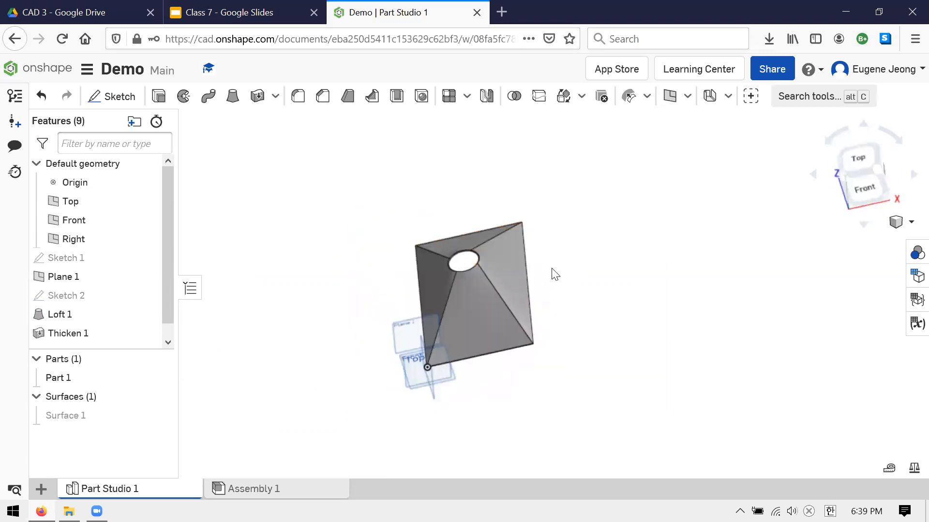
pyautogui.moveTo(554, 274); pyautogui.dragTo(402, 195, button='right')
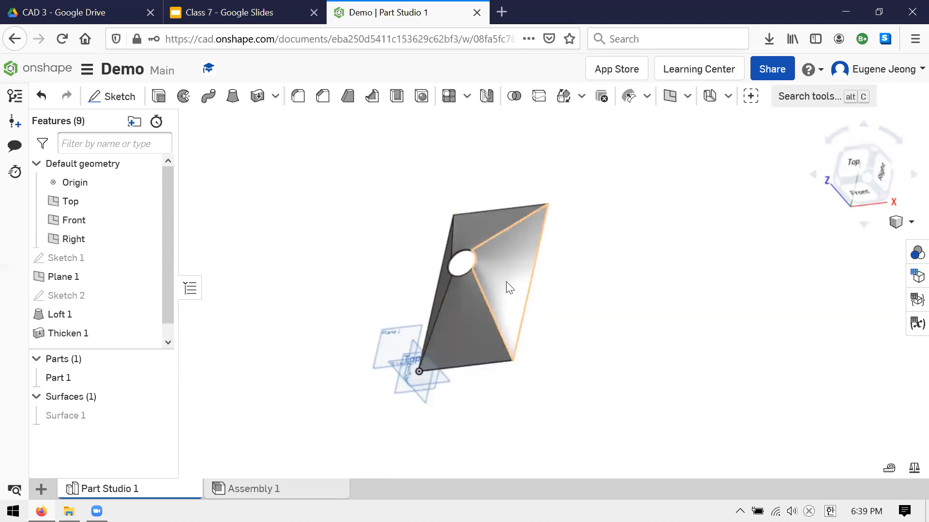
pyautogui.click(647, 96)
pyautogui.click(687, 95)
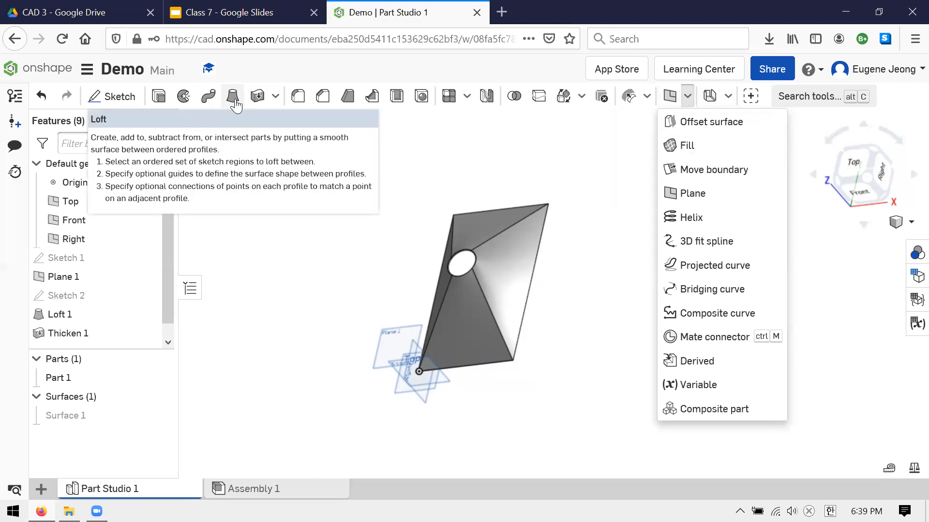
# - Close the feature list, view the part from its right, back and underside, then switch to Assembly 1
pyautogui.click(285, 236)
pyautogui.moveTo(547, 184); pyautogui.dragTo(648, 173, button='right')
pyautogui.moveTo(615, 225); pyautogui.dragTo(749, 344, button='right')
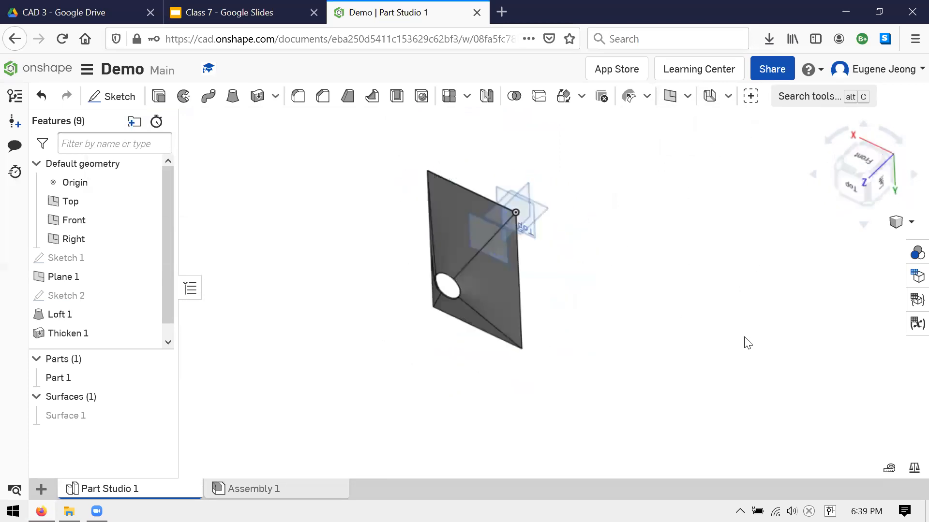
pyautogui.moveTo(573, 242); pyautogui.dragTo(294, 305, button='right')
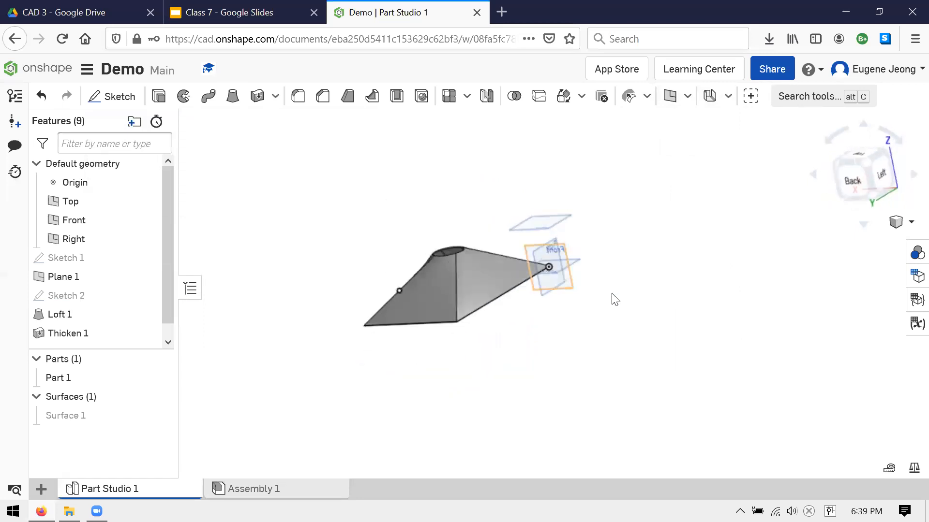
pyautogui.moveTo(524, 379); pyautogui.dragTo(406, 441, button='right')
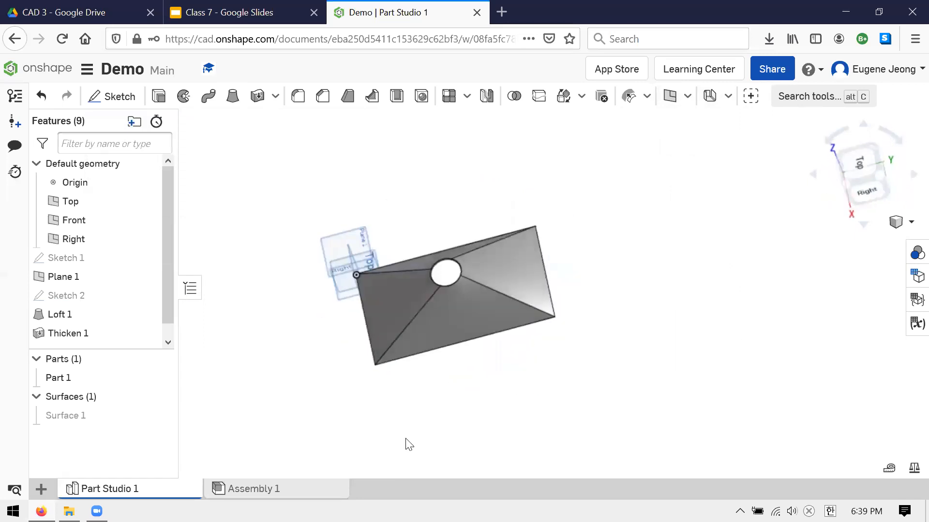
pyautogui.click(272, 490)
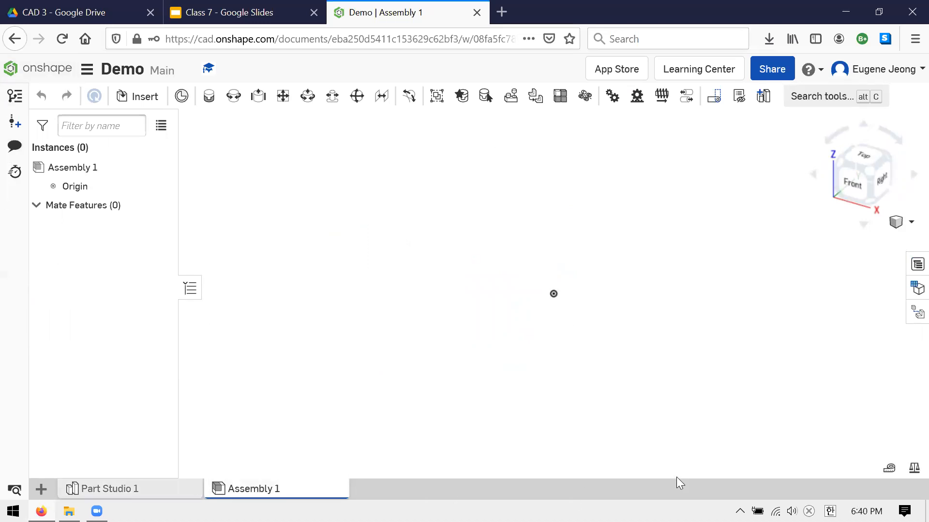
# - Switch to Part Studio 1 and back to Assembly 1, then open Insert parts and assemblies
pyautogui.click(111, 489)
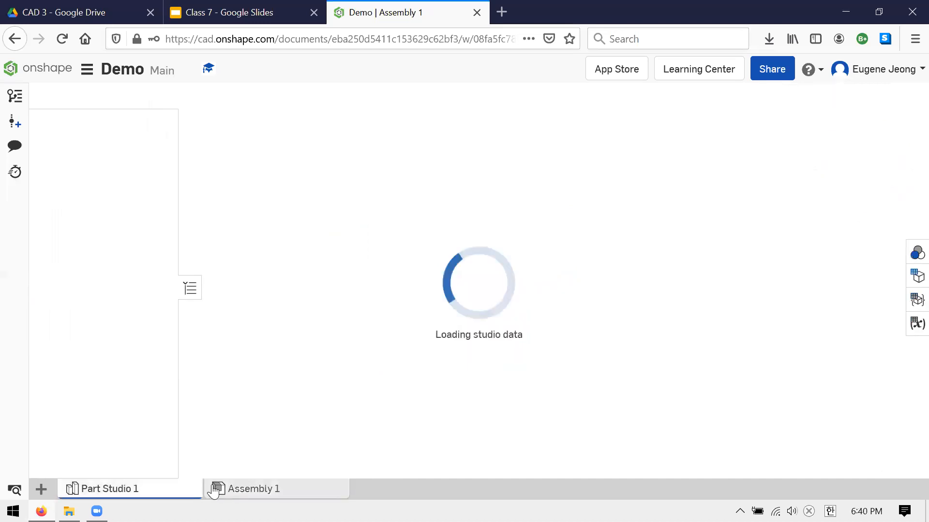
pyautogui.click(240, 490)
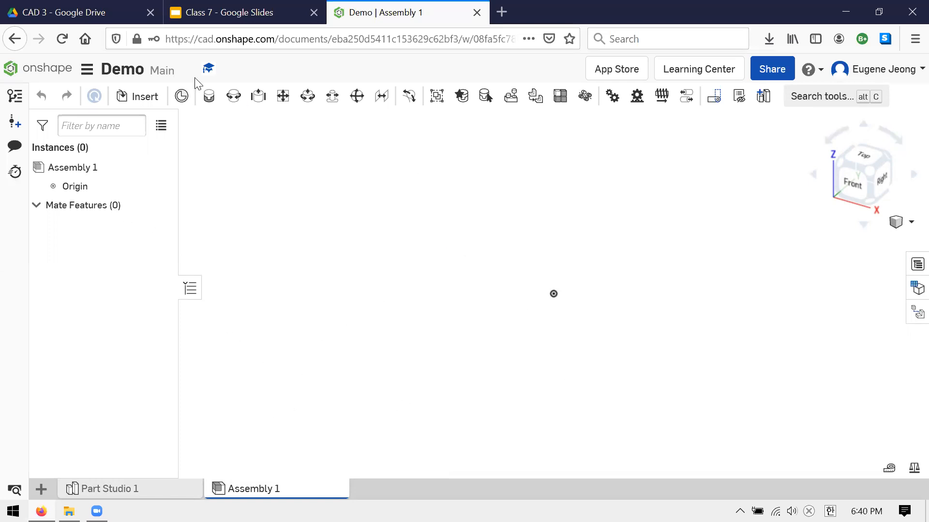
pyautogui.click(144, 96)
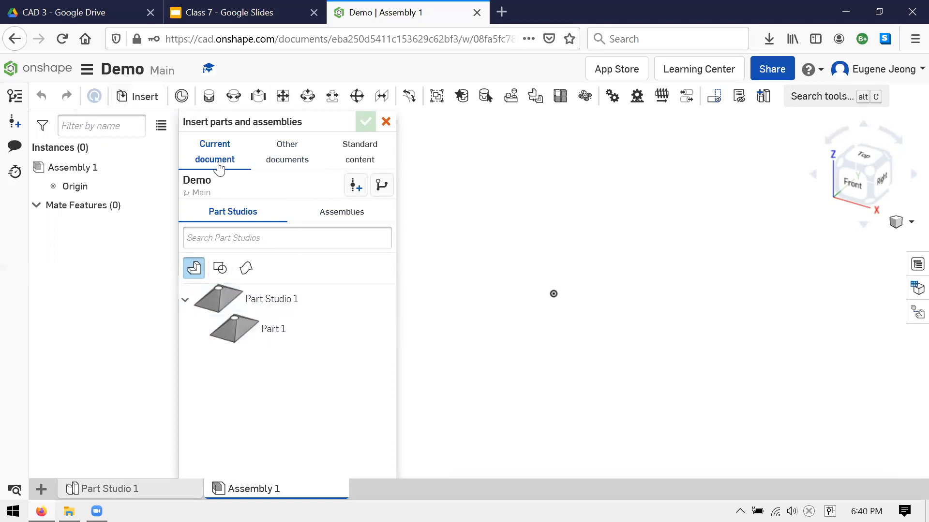
# - Browse My Onshape documents and view the Demonstration document's part studios and assemblies
pyautogui.click(274, 158)
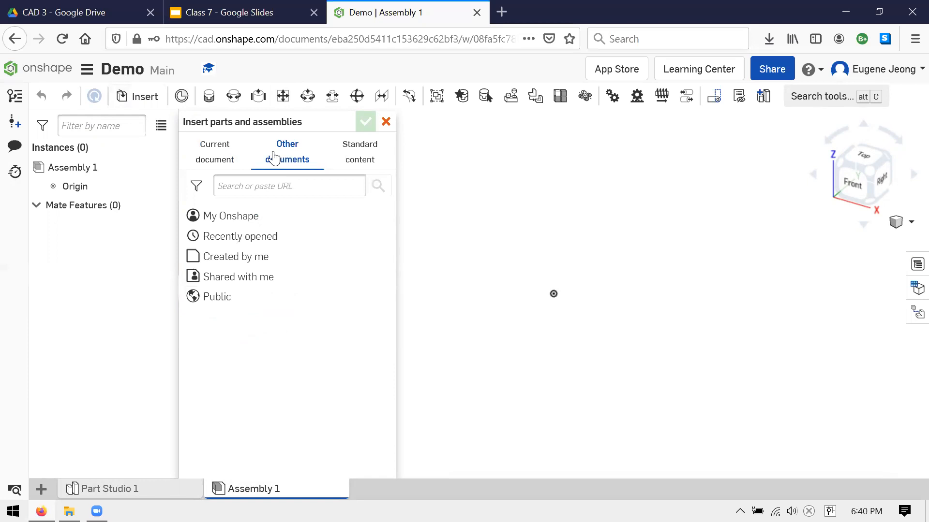
pyautogui.click(285, 218)
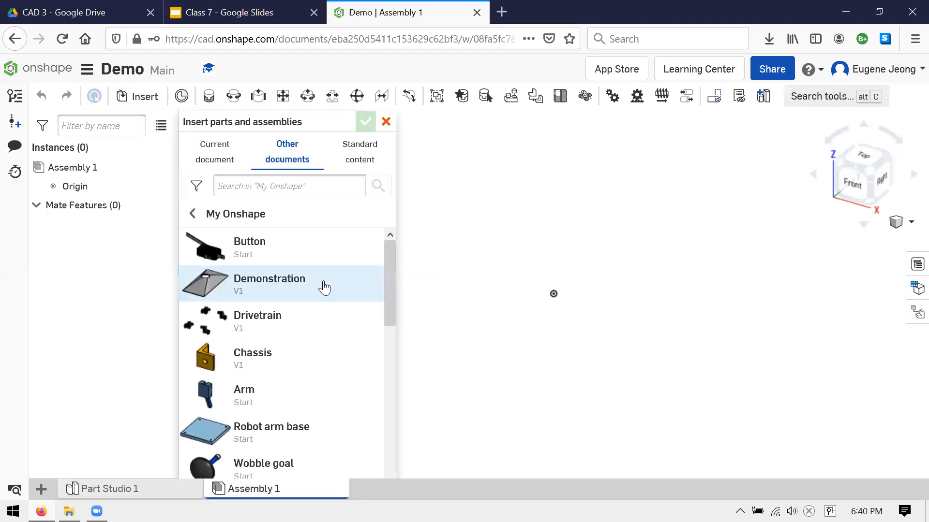
pyautogui.scroll(-5, 324, 288)
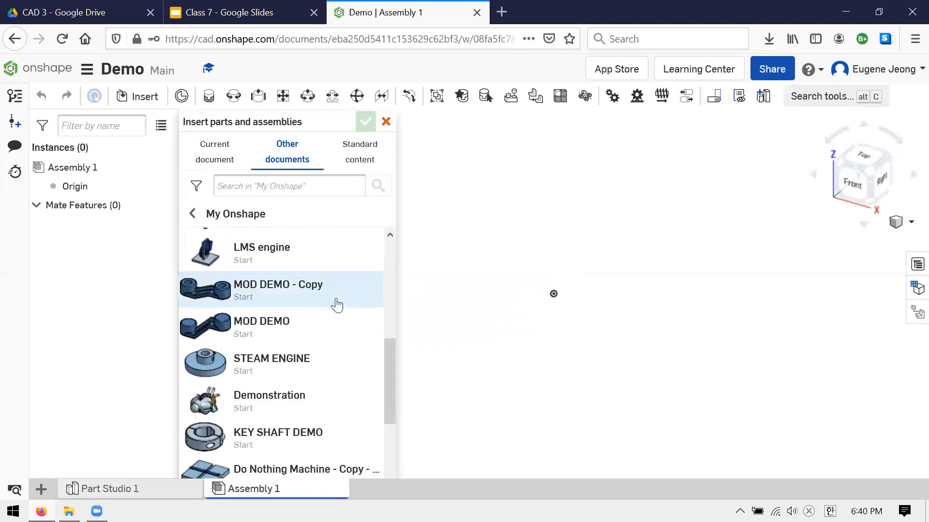
pyautogui.scroll(5, 337, 304)
pyautogui.click(263, 283)
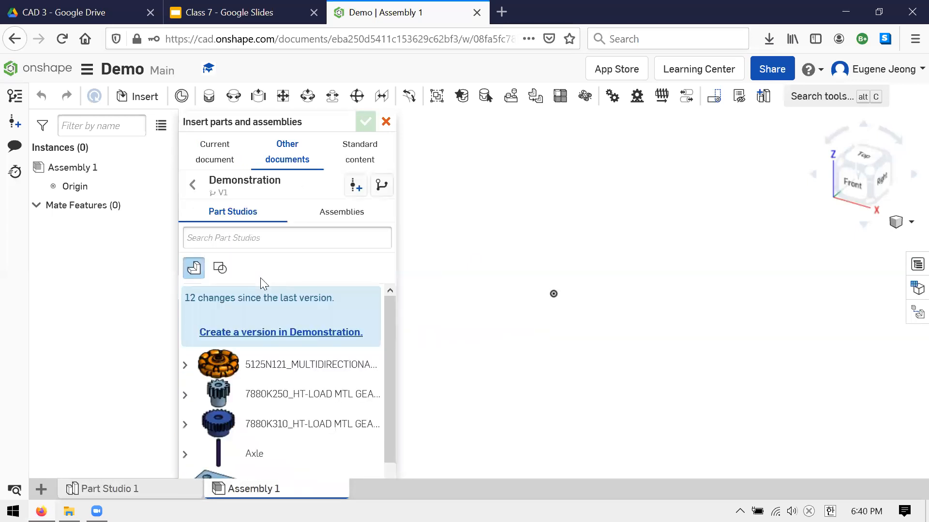
pyautogui.scroll(-1, 287, 331)
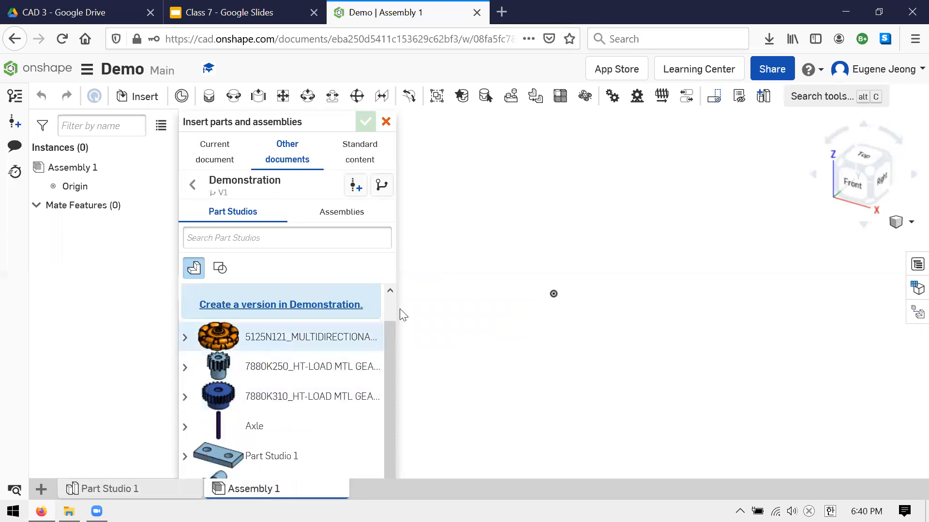
pyautogui.click(355, 217)
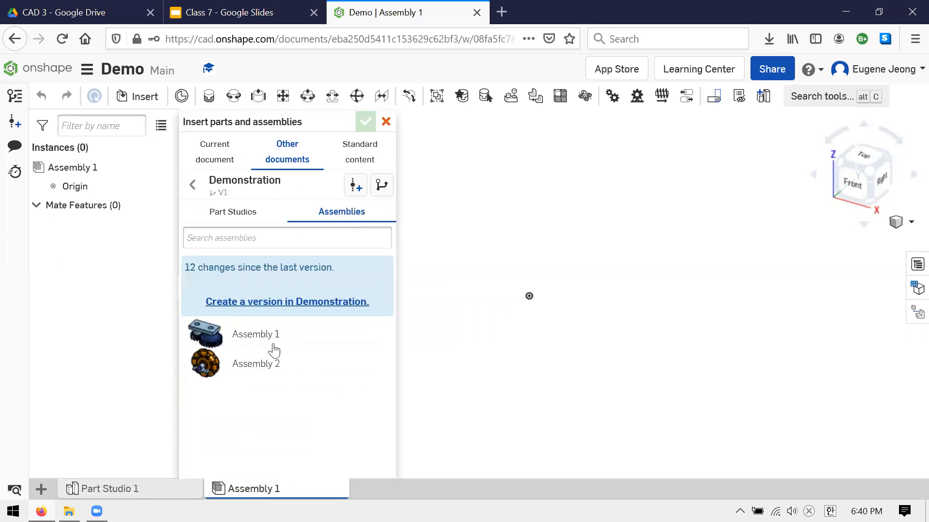
# - Go back and show the Drivetrain document's Assembly 1 and Assembly 2, then start a new version
pyautogui.click(192, 184)
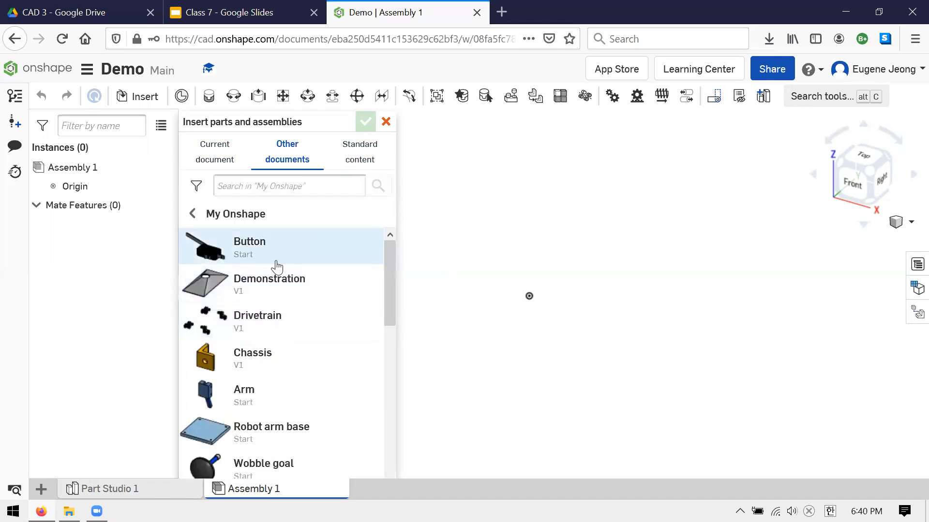
pyautogui.click(296, 321)
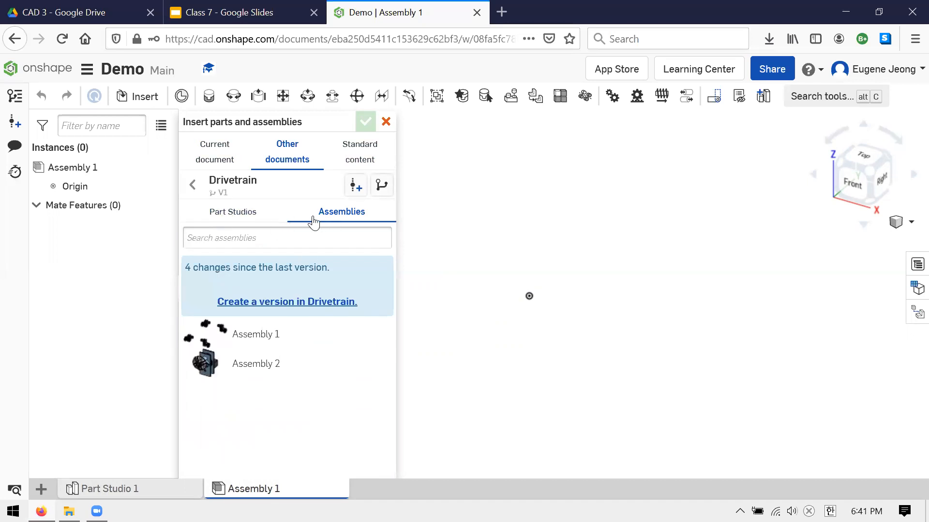
pyautogui.click(274, 218)
pyautogui.click(331, 220)
pyautogui.click(306, 303)
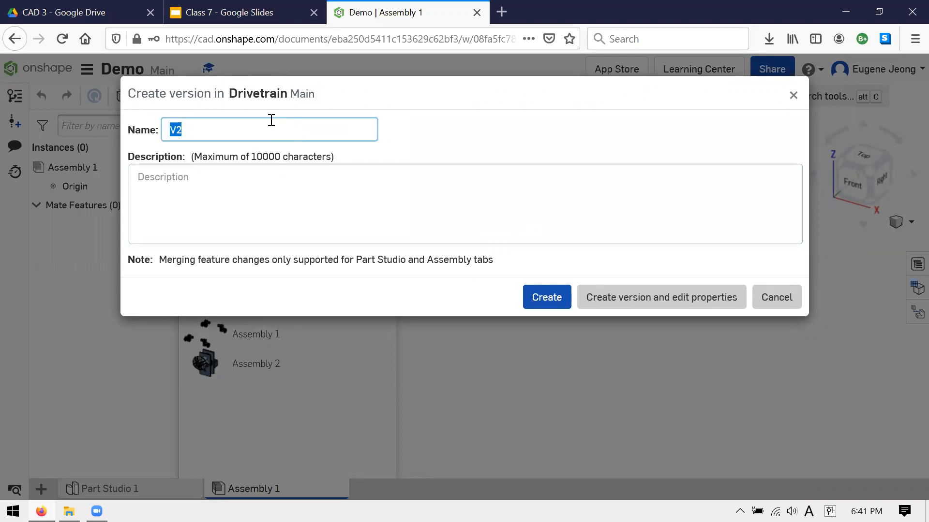
# - Create Drivetrain version V2, keeping the default name and leaving the description empty
pyautogui.click(302, 202)
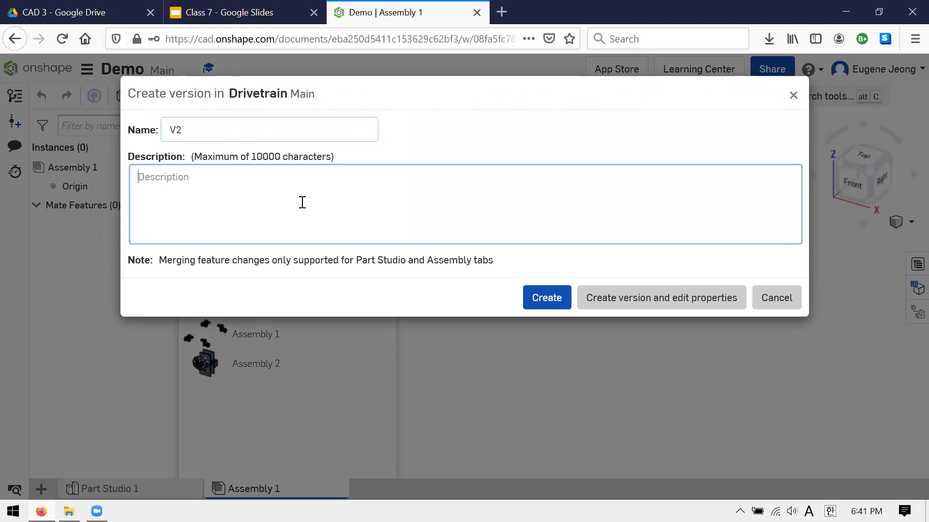
pyautogui.click(552, 296)
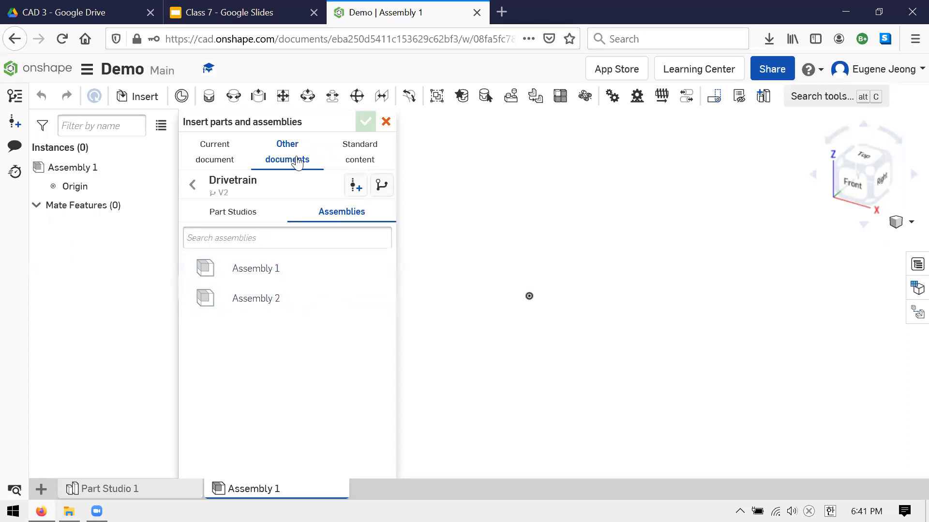
# - Place one instance of Drivetrain's Assembly 1 in the Demo assembly and fit it in view
pyautogui.click(264, 280)
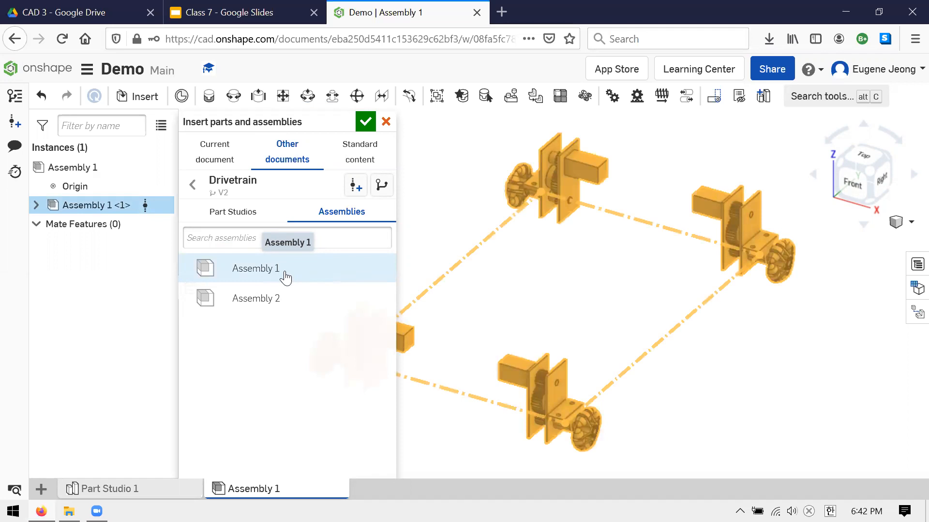
pyautogui.click(590, 285)
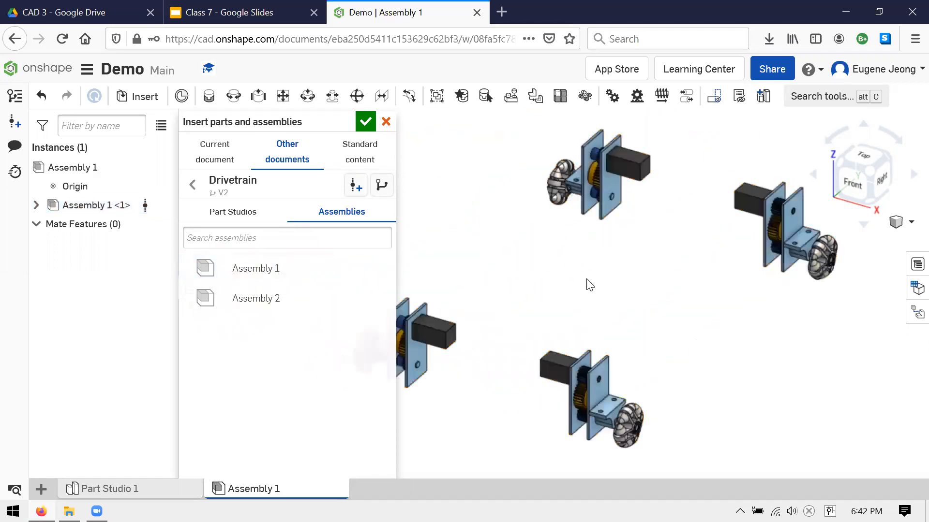
pyautogui.click(365, 122)
pyautogui.press('f')
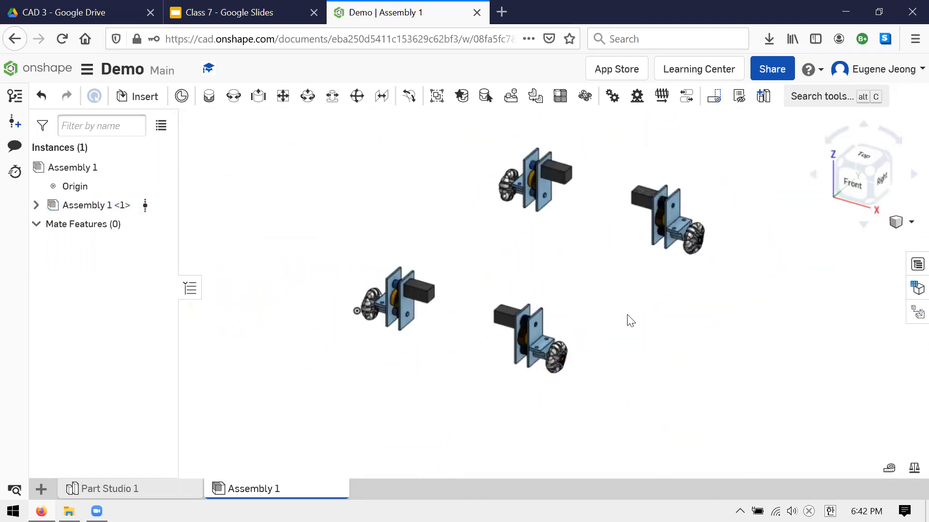
# - Inspect the lofted part in Part Studio 1, then orbit Assembly 1 to a left-side view
pyautogui.click(123, 488)
pyautogui.moveTo(682, 353); pyautogui.dragTo(639, 354, button='right')
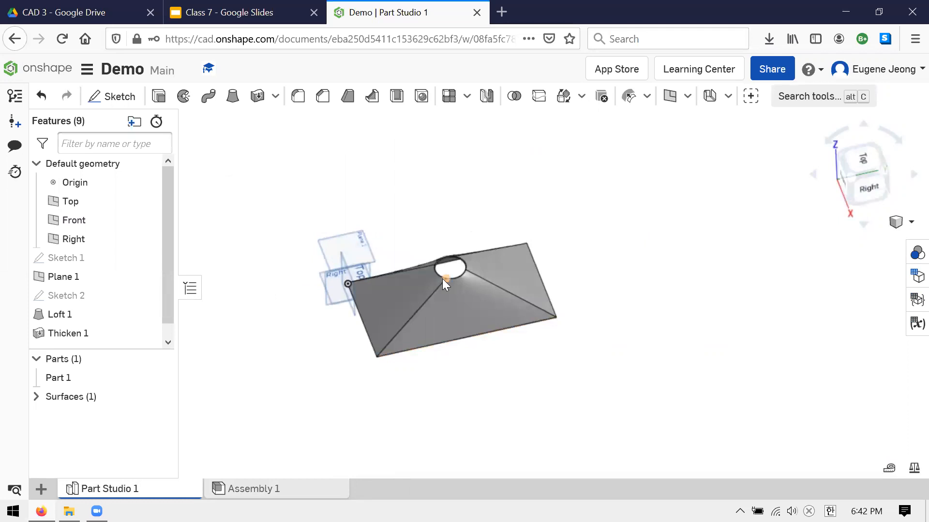
pyautogui.scroll(3, 491, 344)
pyautogui.scroll(-2, 569, 310)
pyautogui.scroll(4, 603, 358)
pyautogui.moveTo(603, 359); pyautogui.dragTo(559, 405, button='right')
pyautogui.click(262, 490)
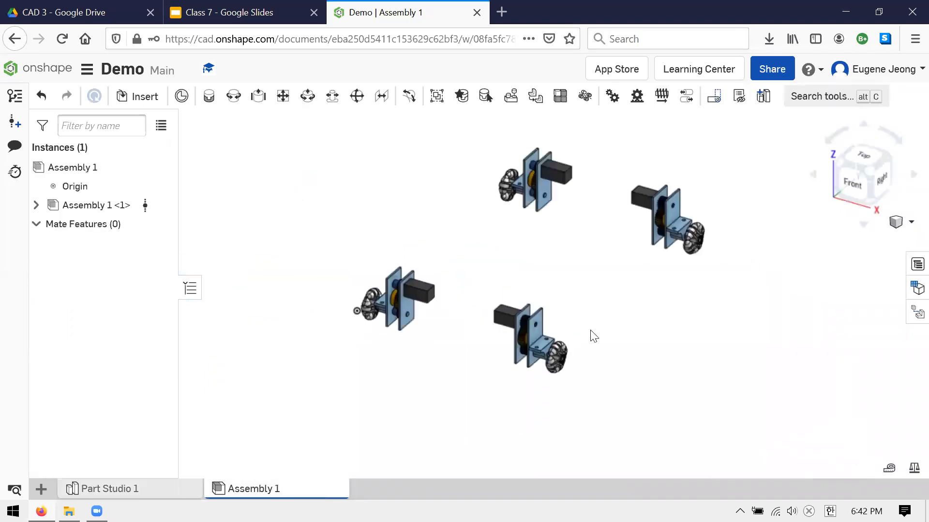
pyautogui.moveTo(499, 277); pyautogui.dragTo(419, 252, button='right')
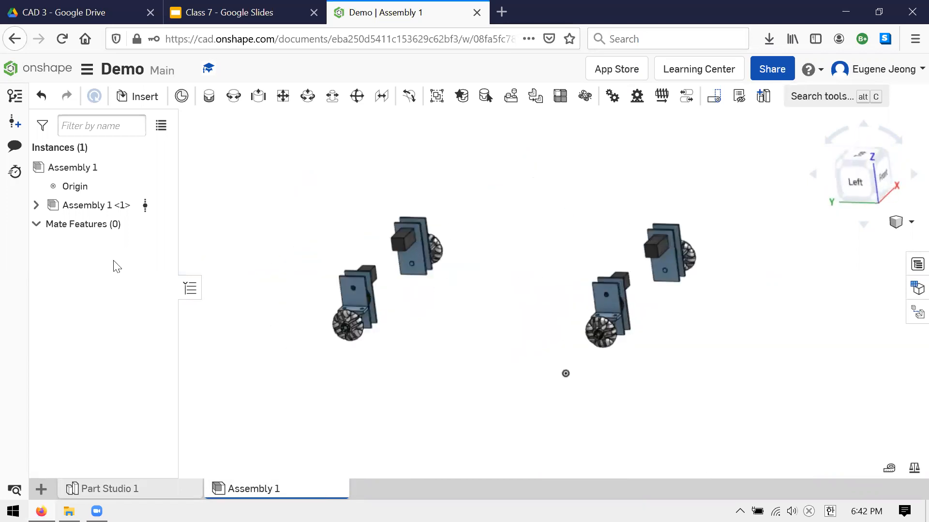
# - Expand the inserted drivetrain in the assembly list and review its context options
pyautogui.click(36, 205)
pyautogui.rightClick(109, 211)
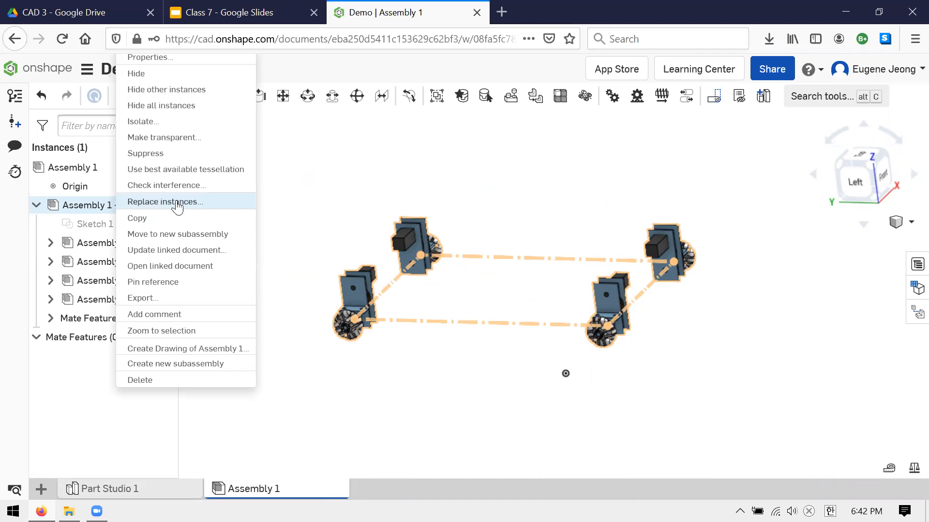
pyautogui.click(321, 203)
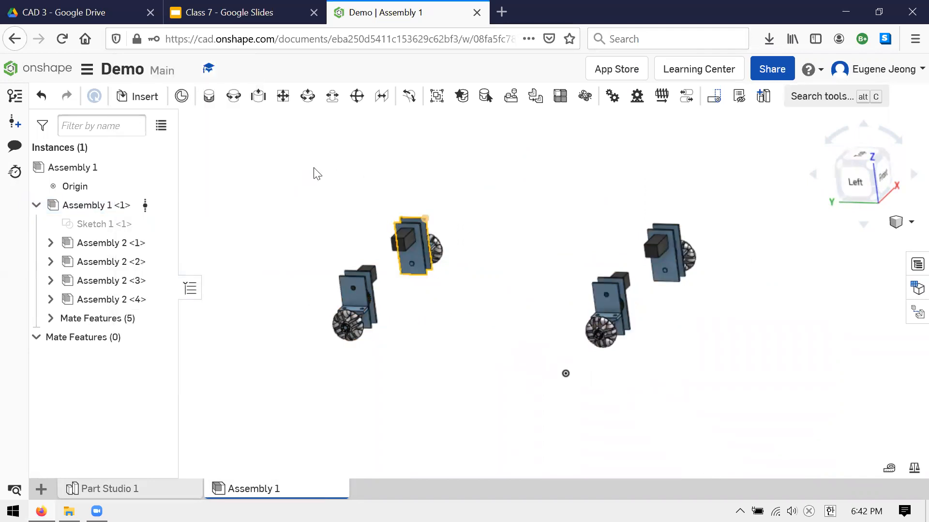
# - Open the Drivetrain document and orbit its wheel modules to a near-front view
pyautogui.click(44, 74)
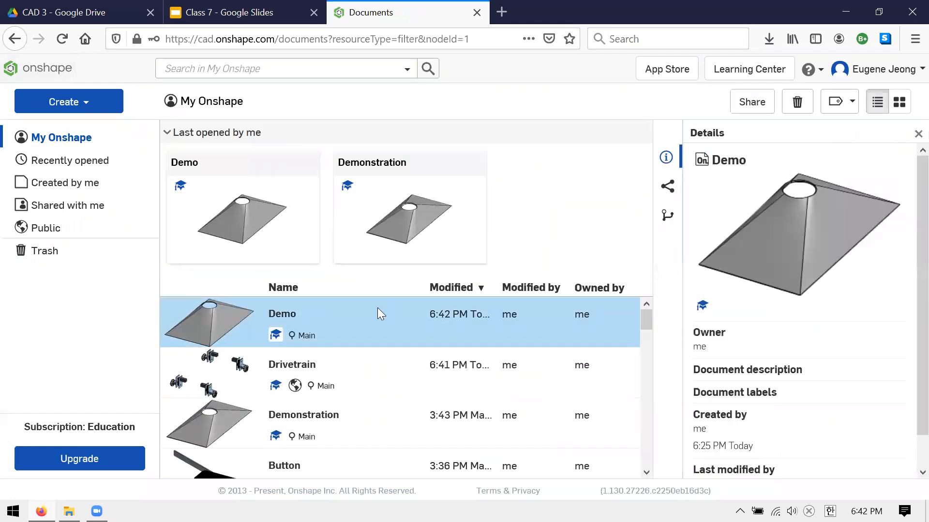
pyautogui.scroll(-2, 380, 313)
pyautogui.scroll(2, 387, 314)
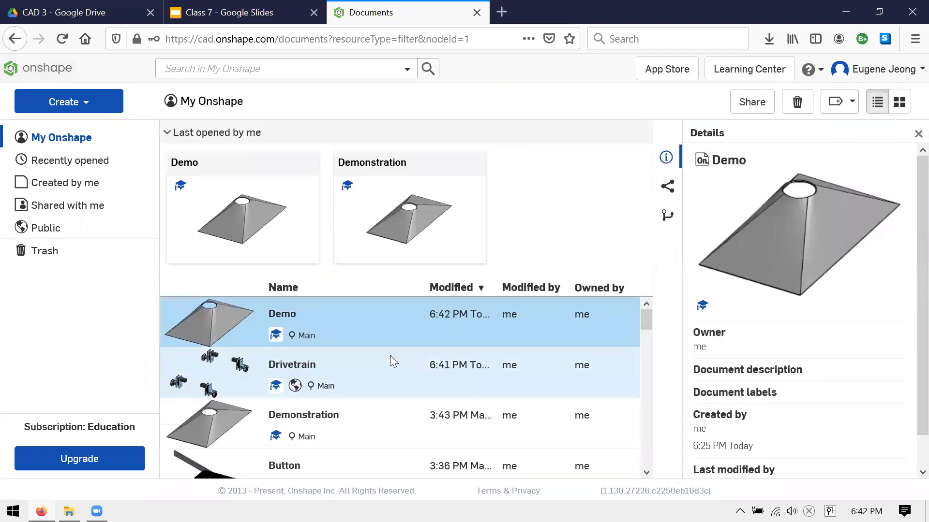
pyautogui.click(390, 356)
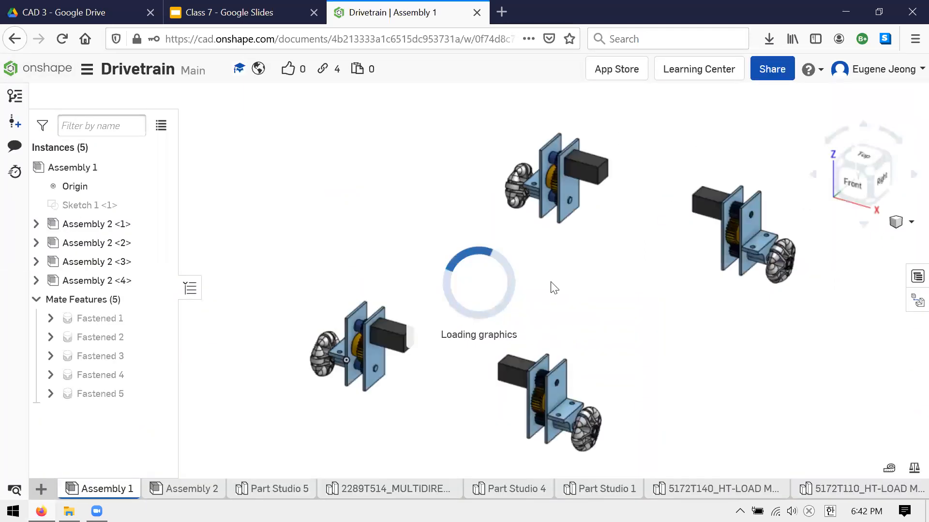
pyautogui.moveTo(701, 170); pyautogui.dragTo(672, 185, button='right')
pyautogui.scroll(-3, 670, 189)
pyautogui.scroll(4, 680, 148)
pyautogui.scroll(4, 648, 180)
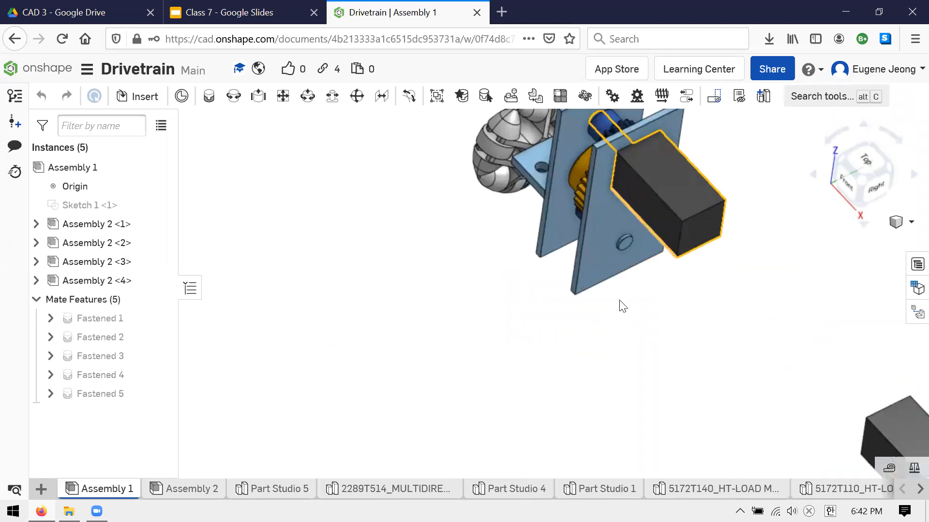
pyautogui.moveTo(619, 305); pyautogui.dragTo(612, 260, button='right')
pyautogui.moveTo(631, 321); pyautogui.dragTo(496, 227, button='right')
pyautogui.scroll(-2, 496, 227)
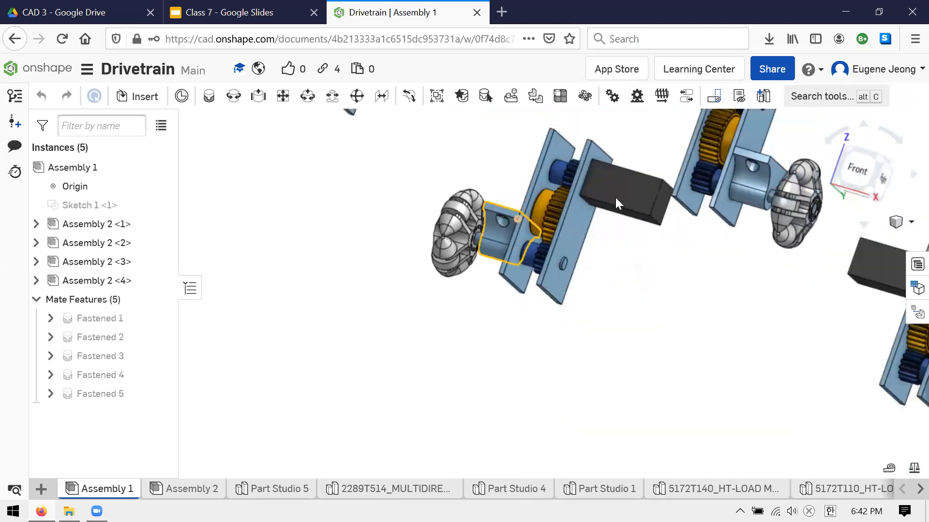
# - Return to the documents list and open the Demo document
pyautogui.click(39, 68)
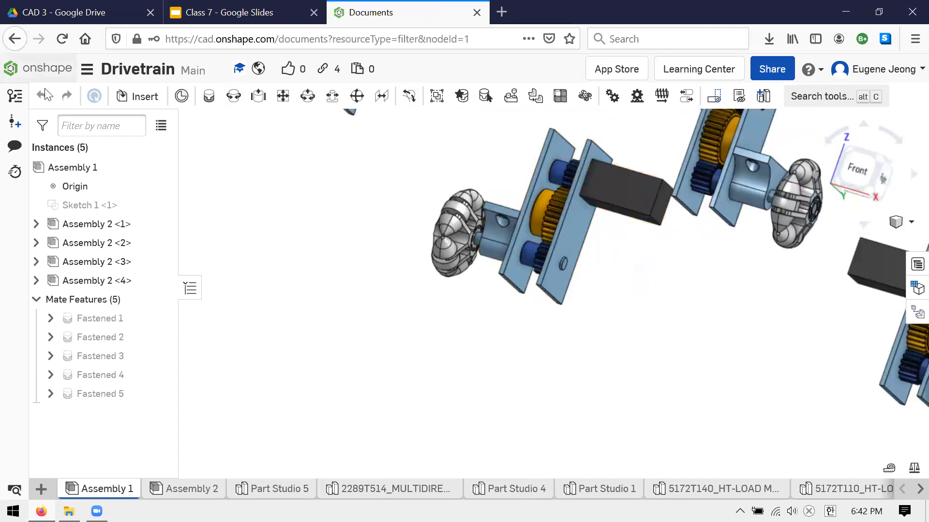
pyautogui.click(467, 353)
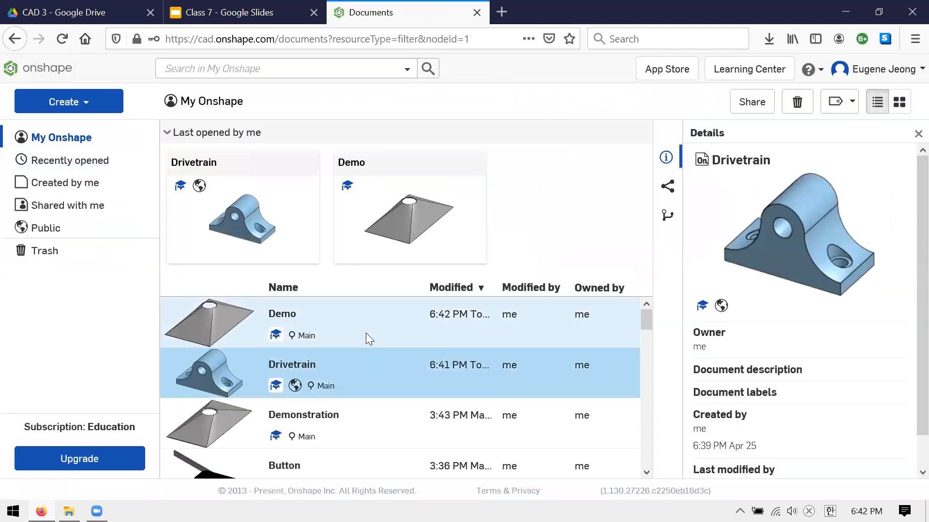
pyautogui.doubleClick(366, 334)
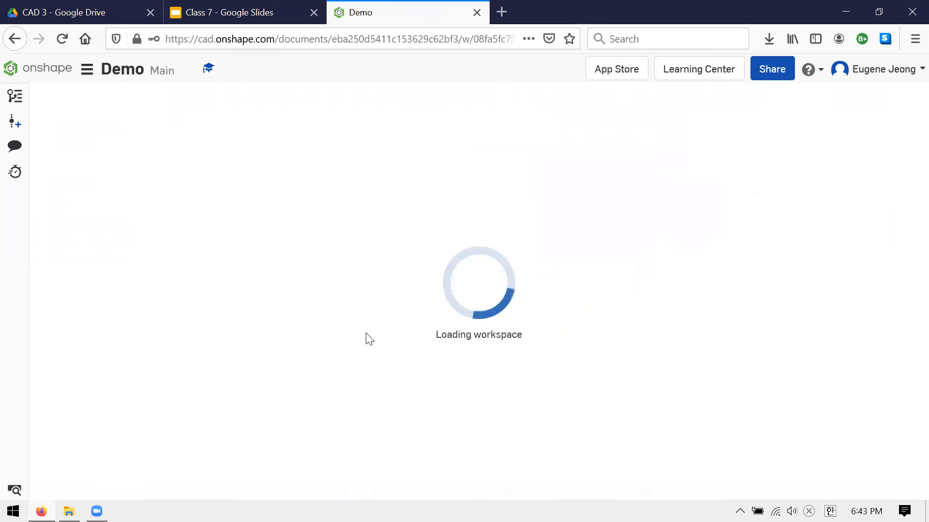
pyautogui.scroll(3, 366, 334)
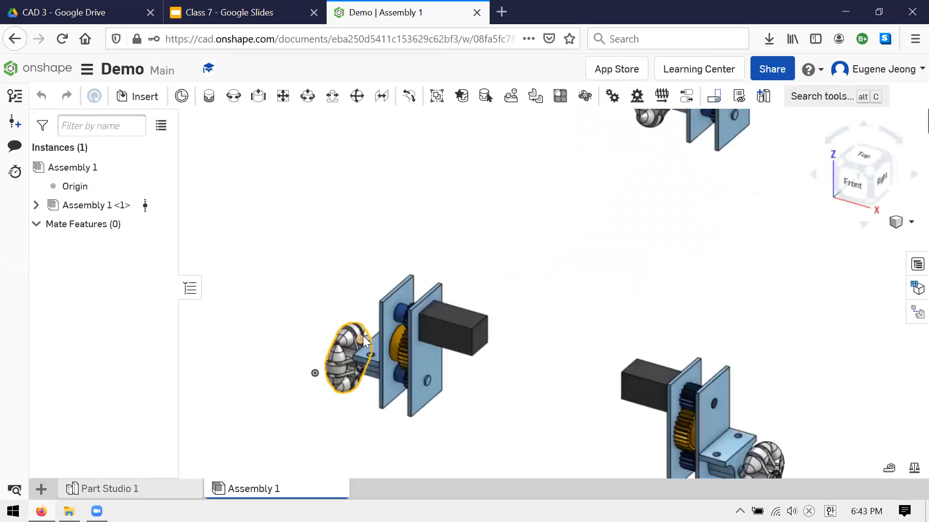
pyautogui.scroll(-4, 363, 337)
pyautogui.scroll(5, 701, 213)
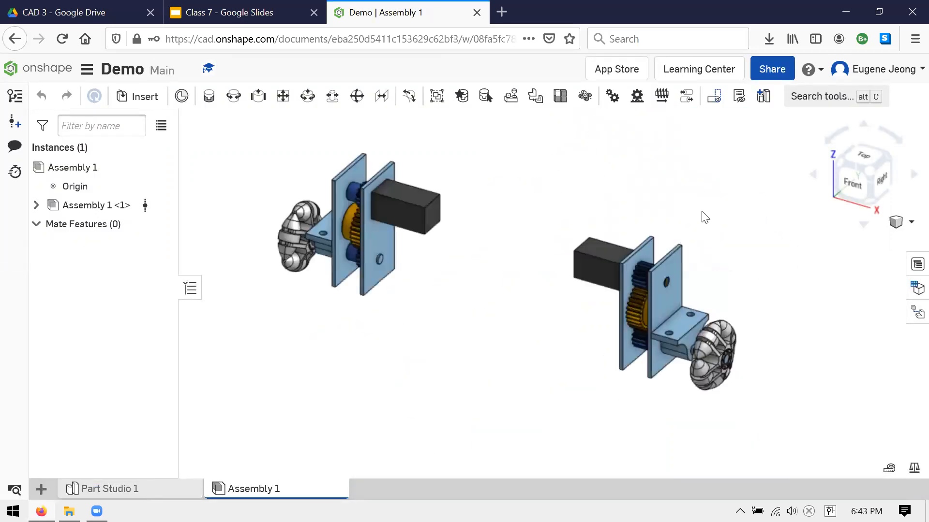
pyautogui.scroll(-5, 671, 241)
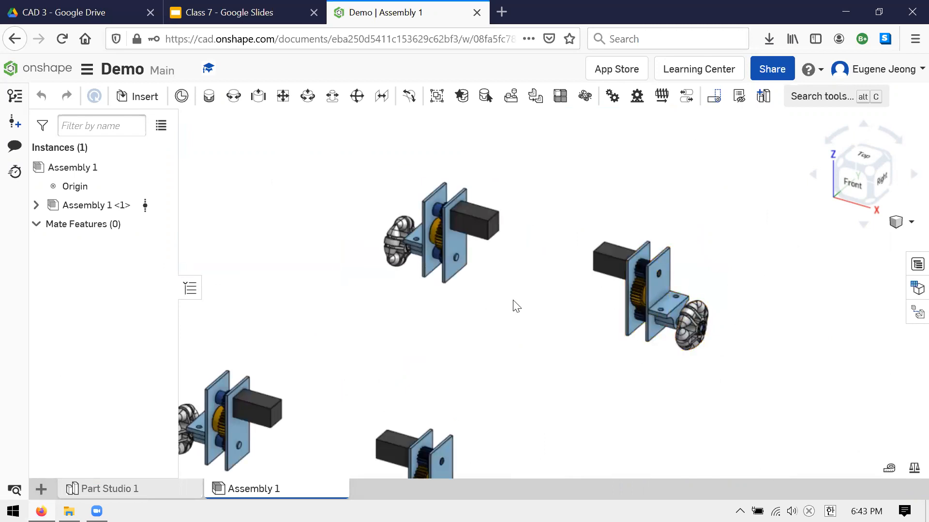
pyautogui.rightClick(102, 206)
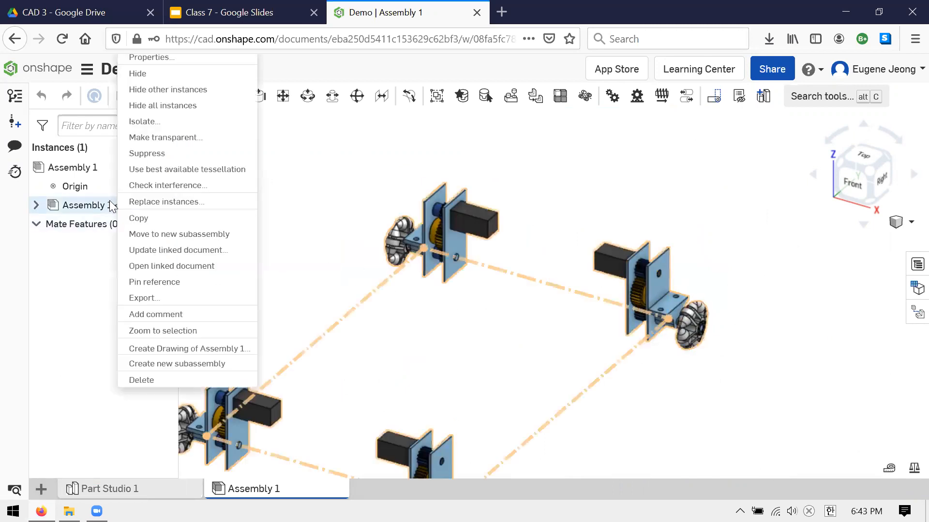
pyautogui.click(191, 256)
pyautogui.click(188, 197)
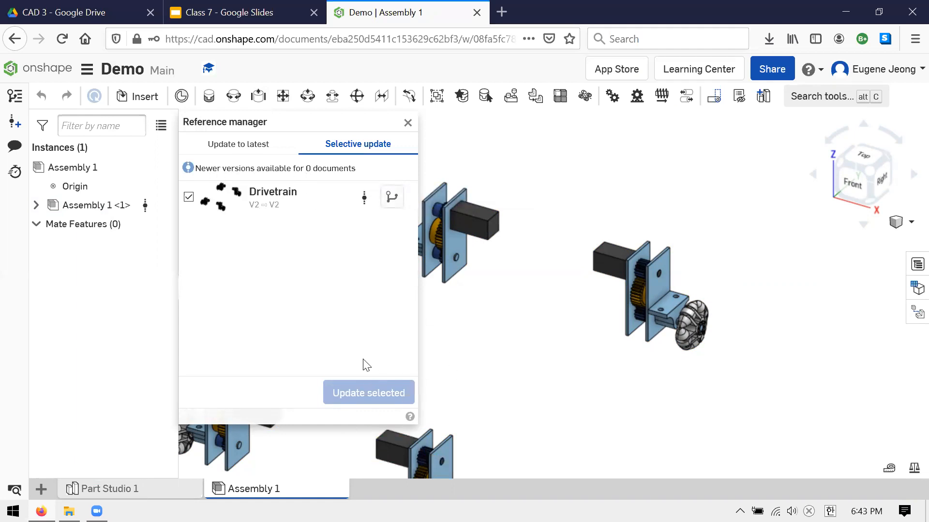
pyautogui.click(408, 123)
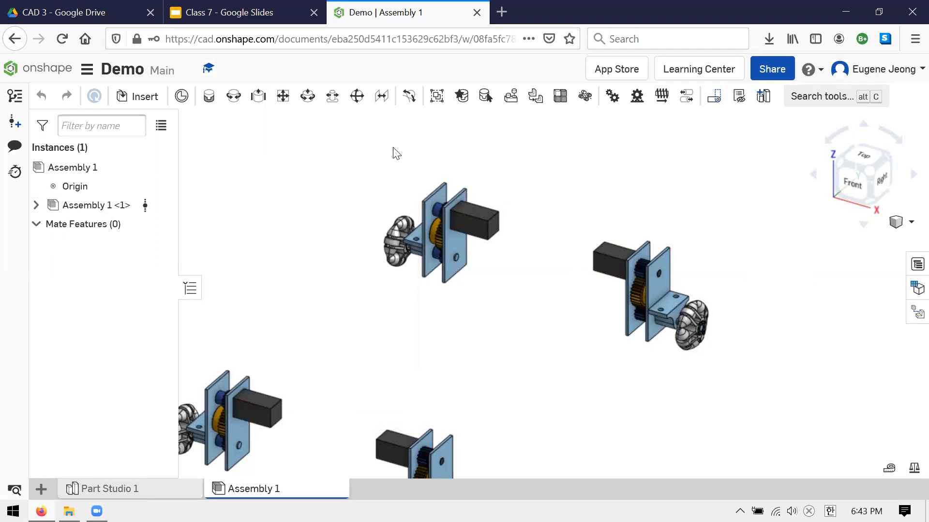
pyautogui.scroll(-2, 396, 150)
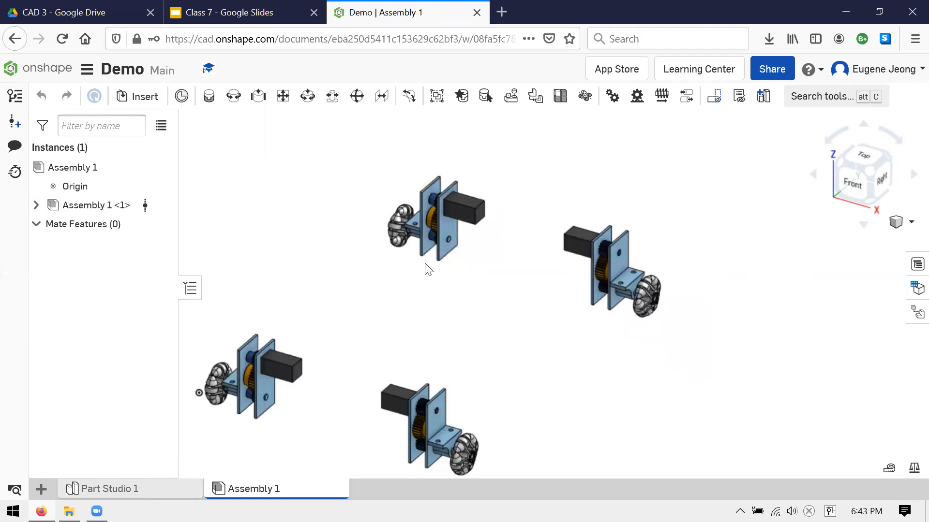
pyautogui.scroll(1, 555, 292)
pyautogui.scroll(-1, 556, 291)
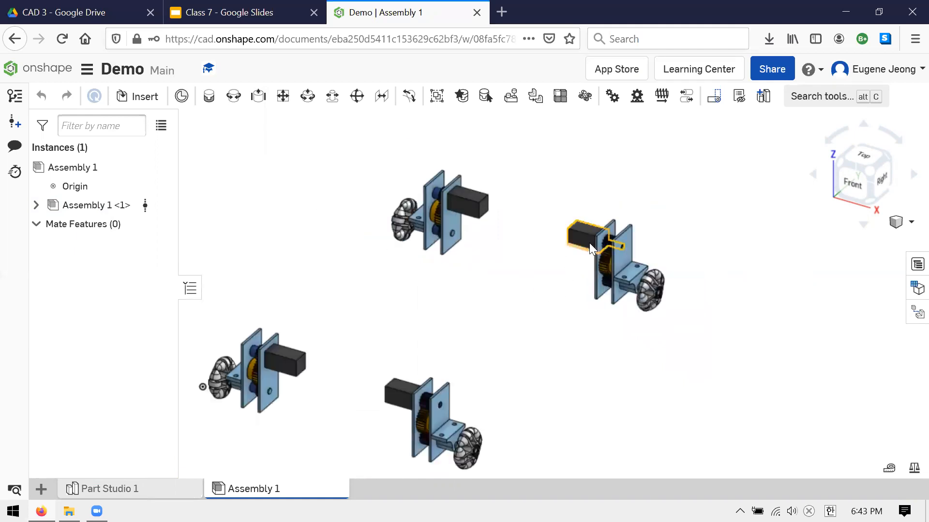
pyautogui.moveTo(567, 321); pyautogui.dragTo(488, 313, button='right')
pyautogui.scroll(4, 484, 307)
pyautogui.scroll(-6, 456, 321)
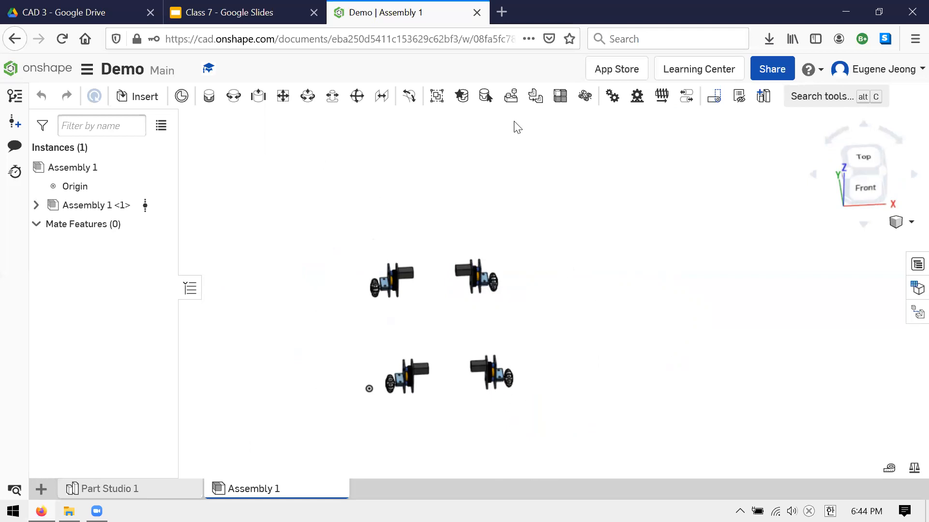
# - Return to Documents and browse the Public list of models such as Violin and Steam Iron
pyautogui.click(30, 68)
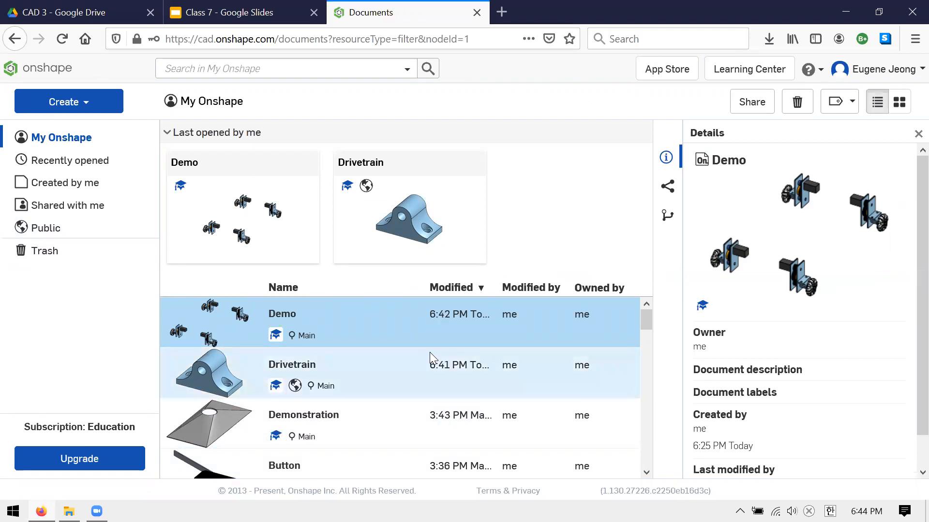
pyautogui.click(59, 233)
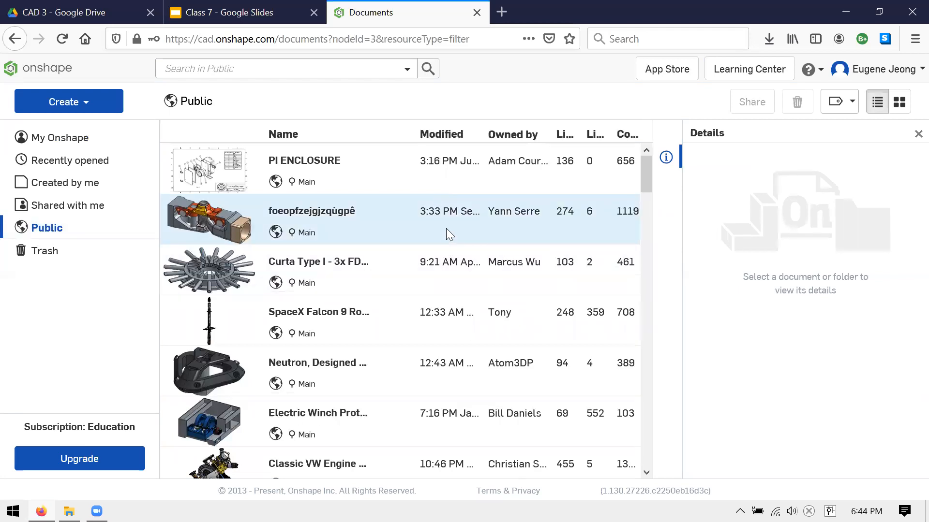
pyautogui.scroll(-5, 439, 228)
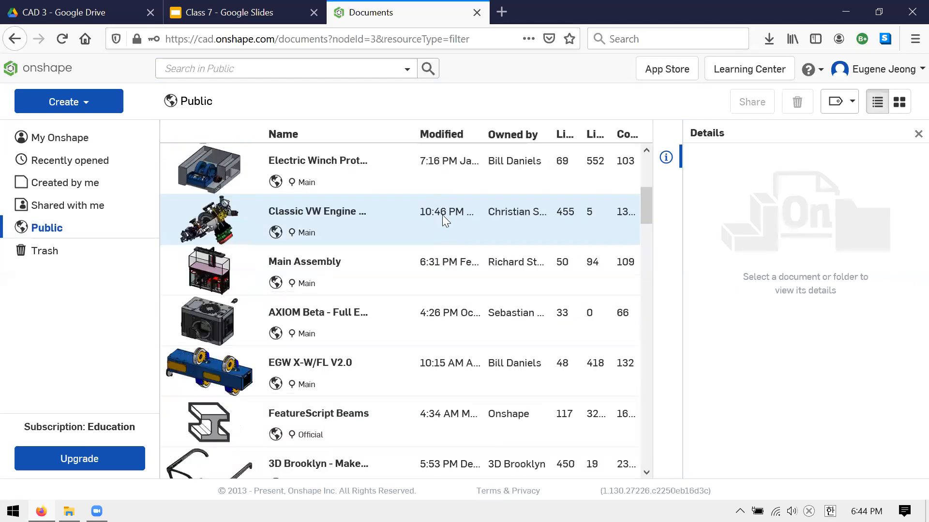
pyautogui.scroll(5, 444, 213)
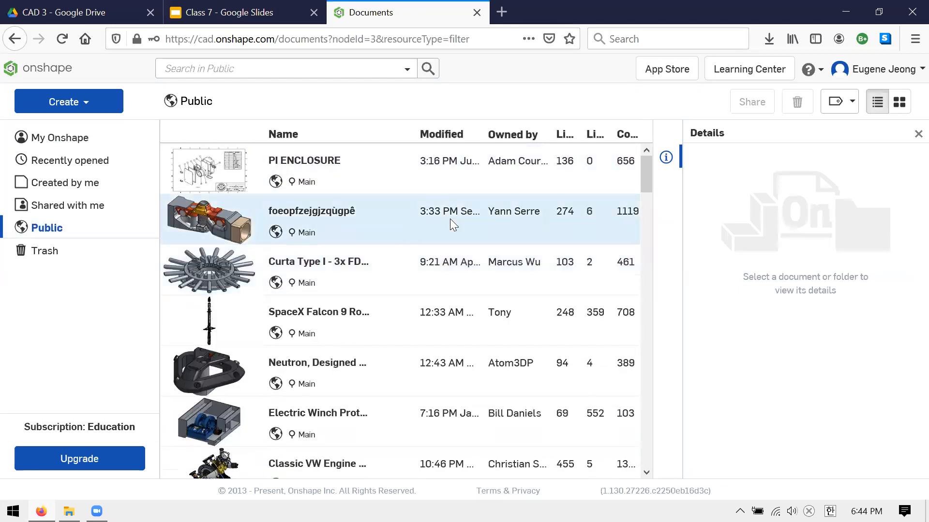
pyautogui.scroll(-20, 443, 242)
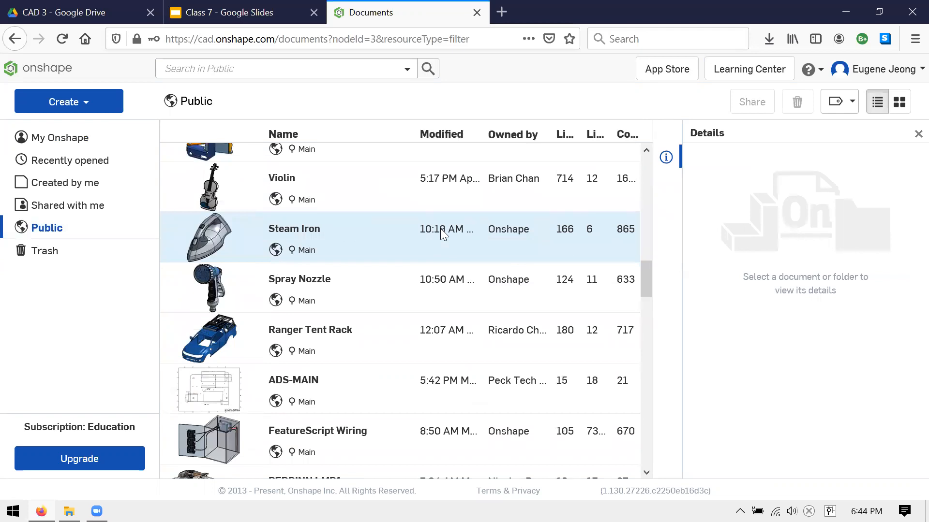
pyautogui.scroll(-2, 440, 228)
# - Search the public documents for 'bot' and scroll through the results
pyautogui.click(279, 68)
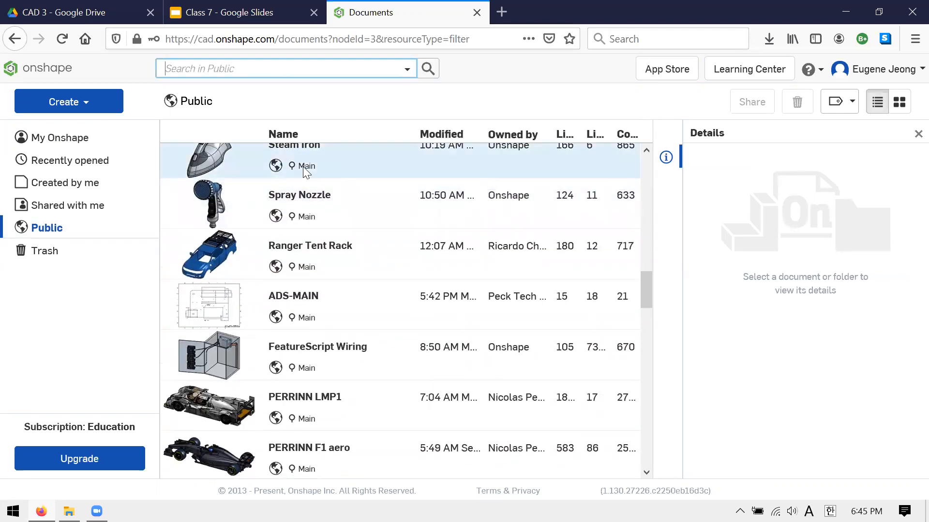
pyautogui.scroll(20, 314, 169)
pyautogui.write('b')
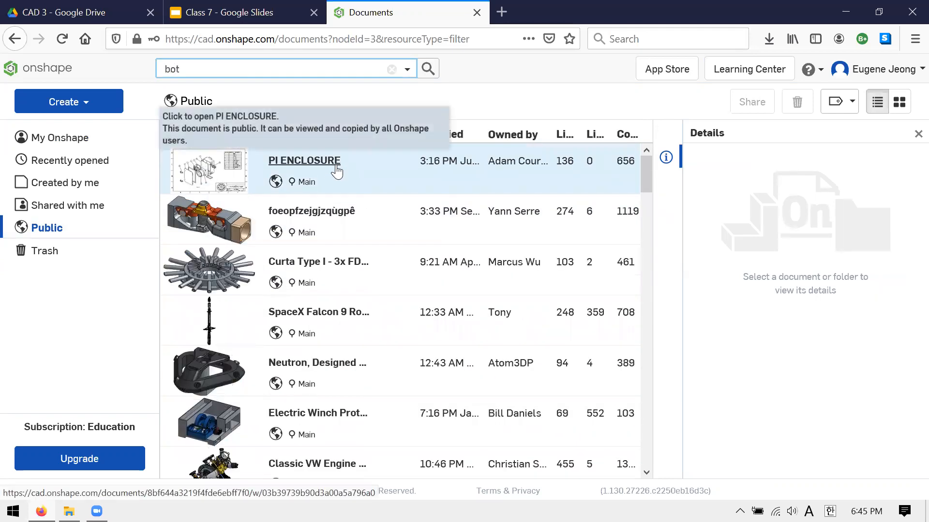
pyautogui.write('ot')
pyautogui.press('Return')
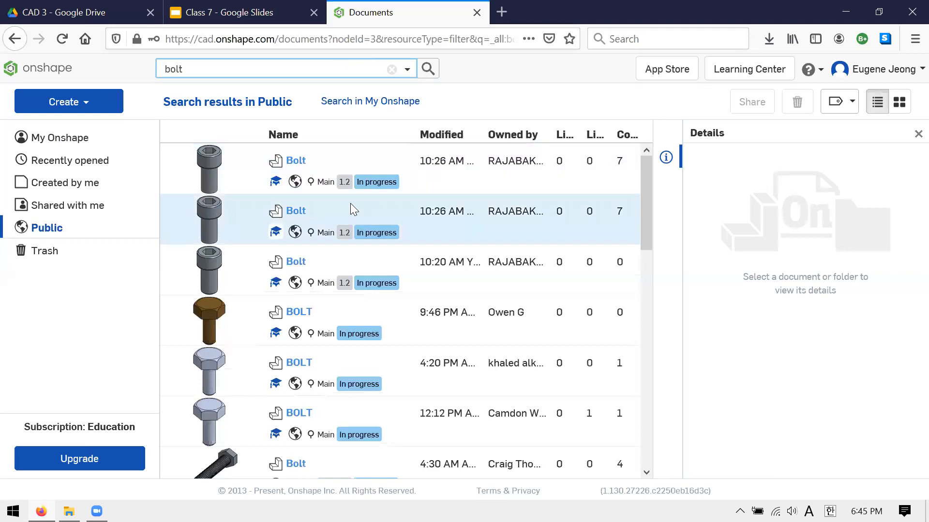
pyautogui.scroll(-7, 328, 192)
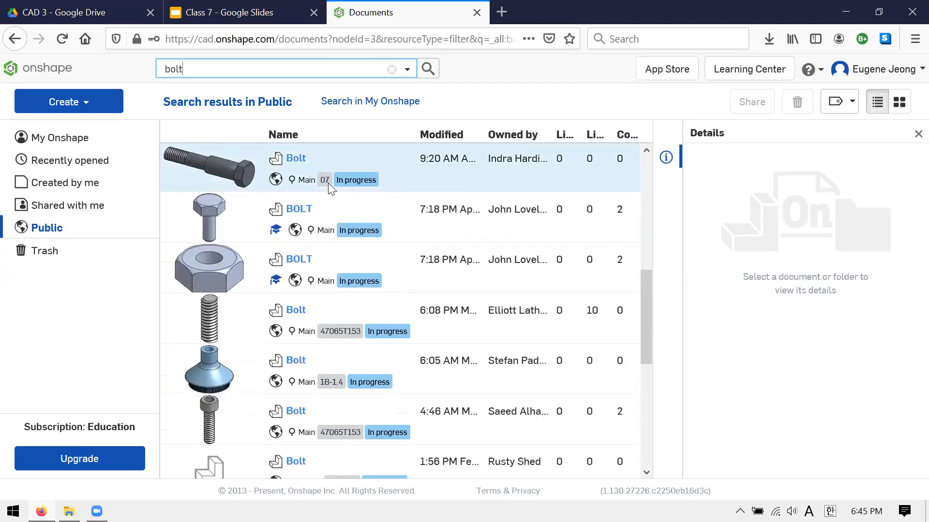
pyautogui.scroll(-6, 328, 182)
# - Search public documents for 'robot', browse the results, then return to My Onshape
pyautogui.hotkey('ctrl', 'a')
pyautogui.write('robot')
pyautogui.press('Return')
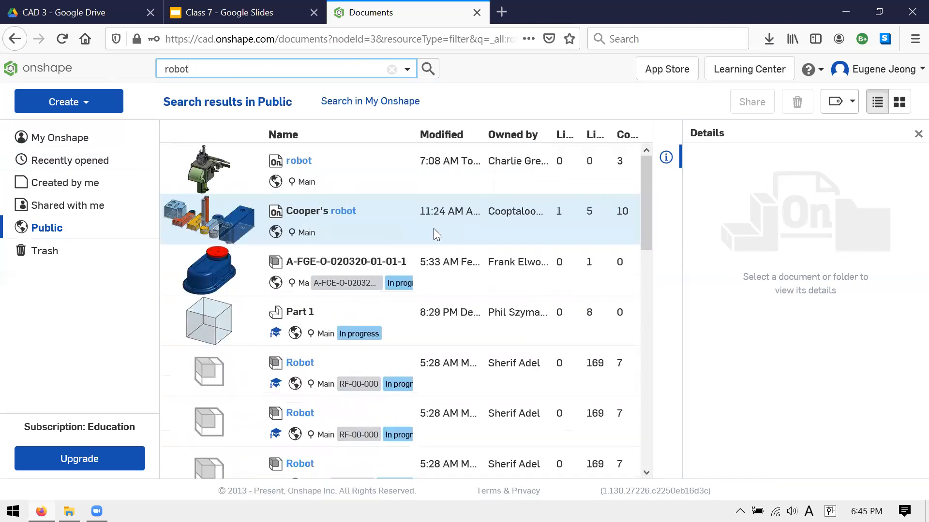
pyautogui.scroll(-2, 492, 187)
pyautogui.scroll(2, 491, 185)
pyautogui.scroll(-8, 514, 195)
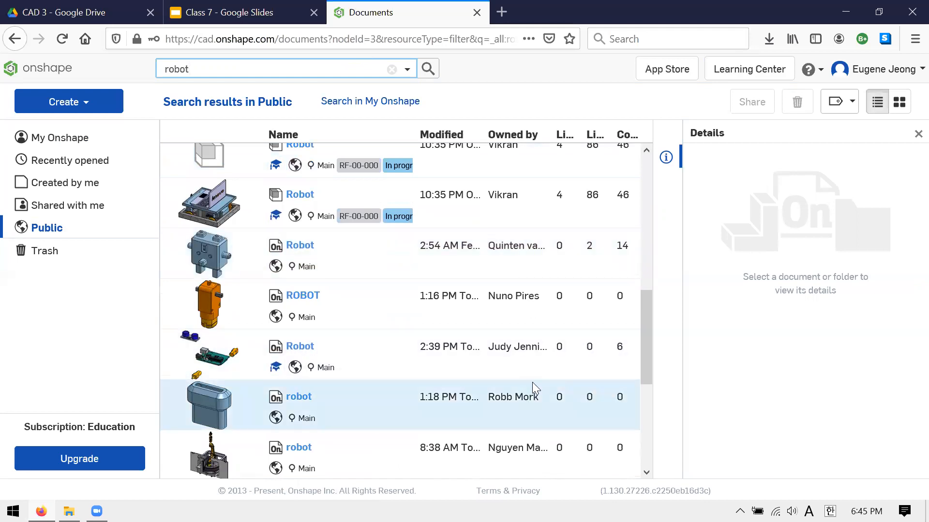
pyautogui.scroll(-2, 533, 385)
pyautogui.scroll(-3, 527, 381)
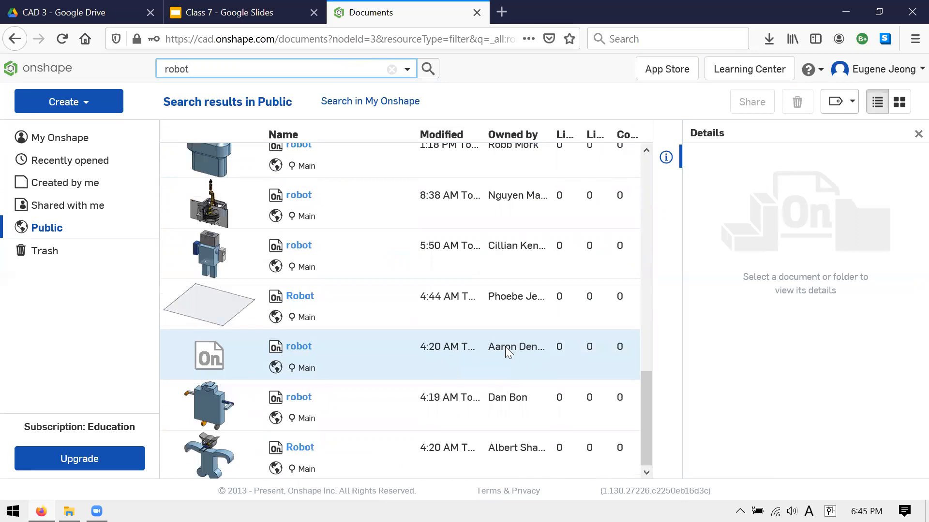
pyautogui.scroll(12, 471, 349)
pyautogui.scroll(-12, 224, 213)
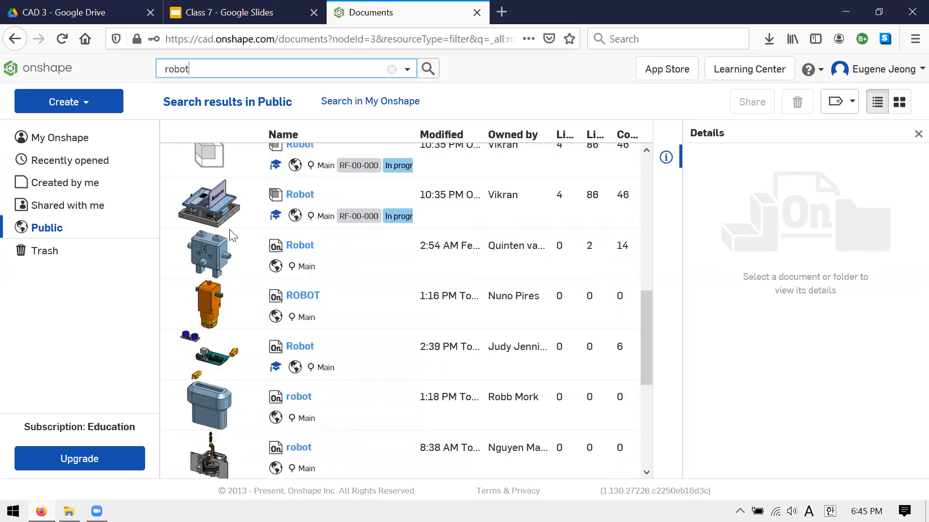
pyautogui.click(83, 142)
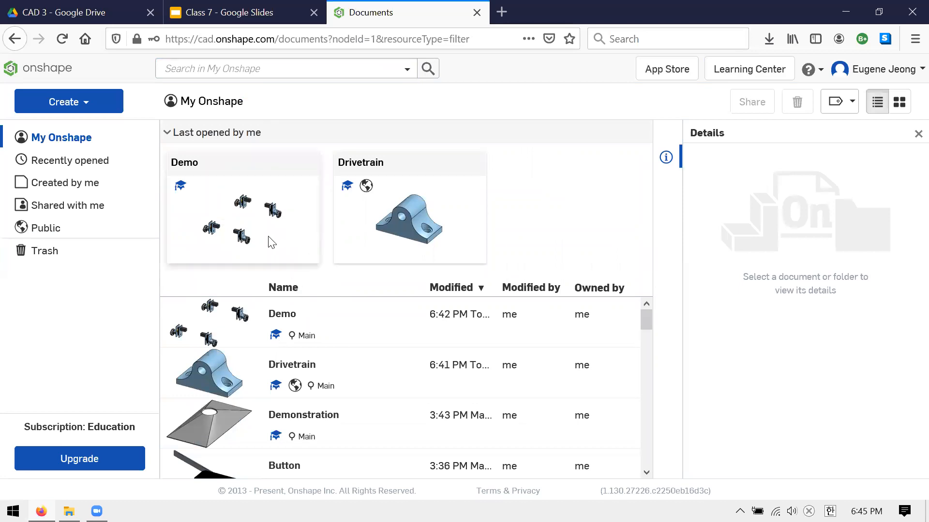
# - Open the Button document and check Part Studio 1's export formats, keeping STL, then cancel
pyautogui.scroll(-3, 389, 416)
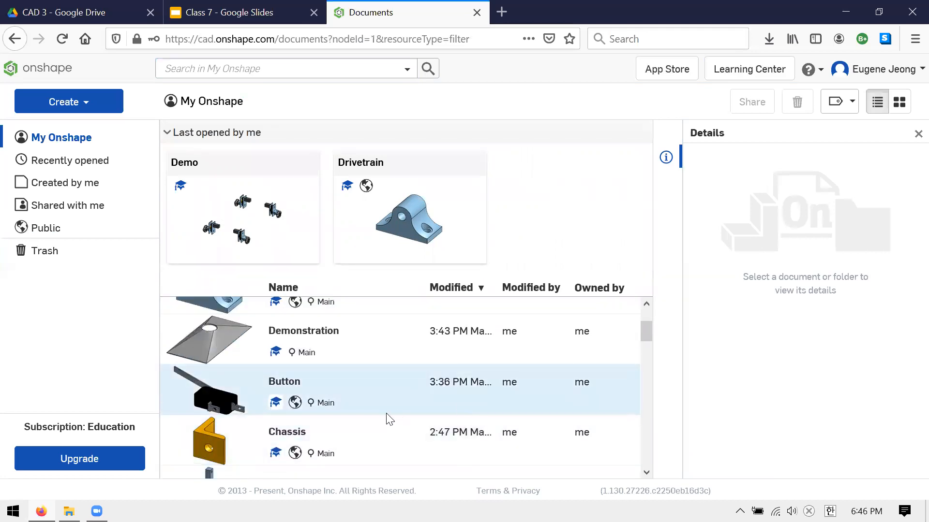
pyautogui.doubleClick(382, 391)
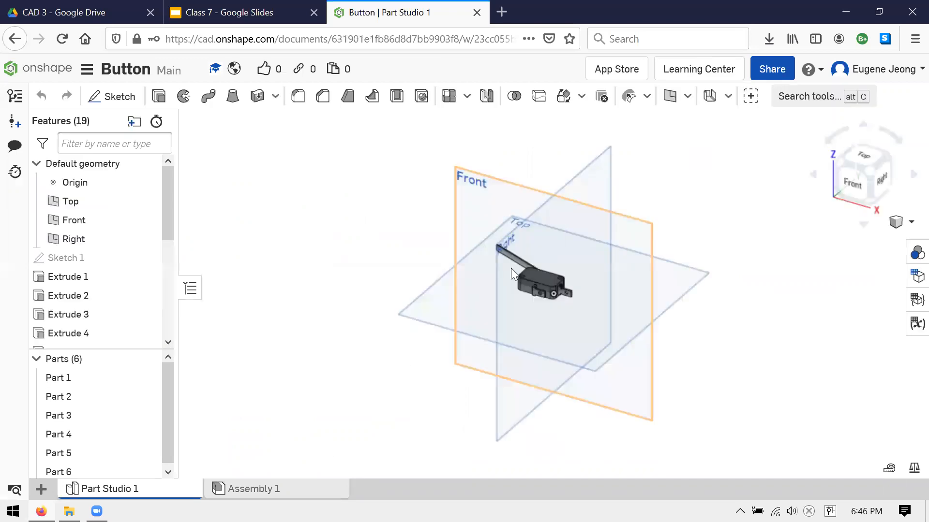
pyautogui.rightClick(162, 494)
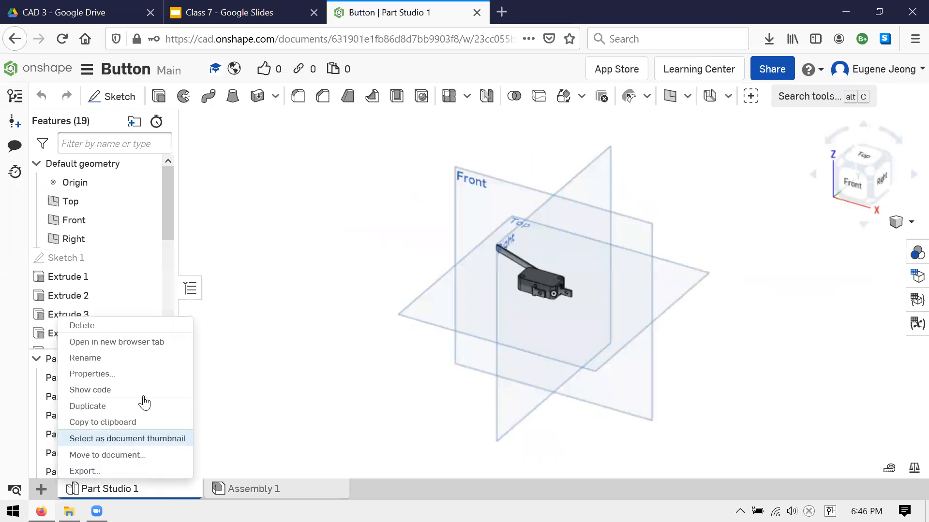
pyautogui.click(103, 471)
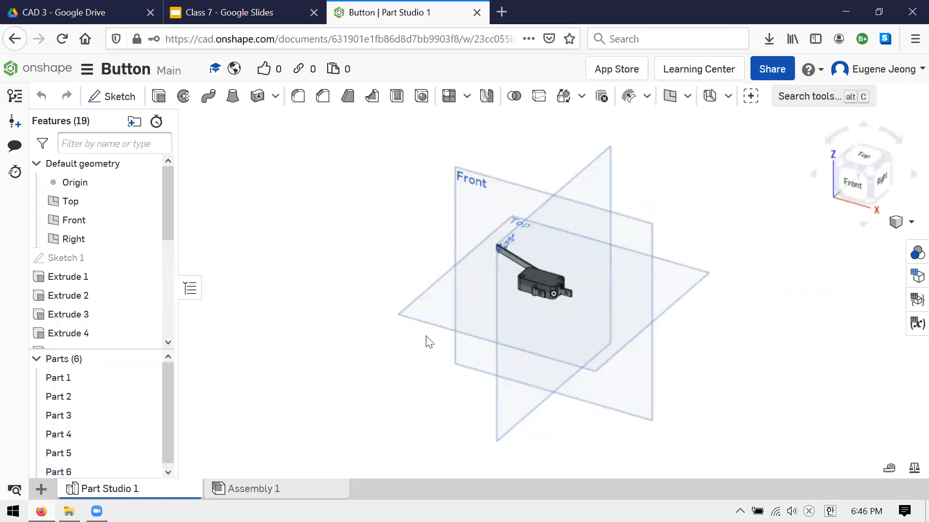
pyautogui.click(394, 203)
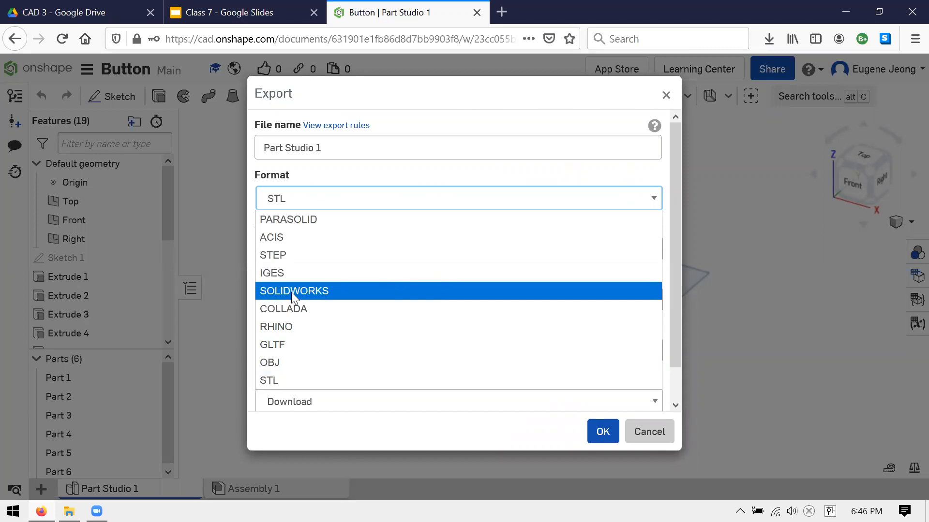
pyautogui.click(389, 202)
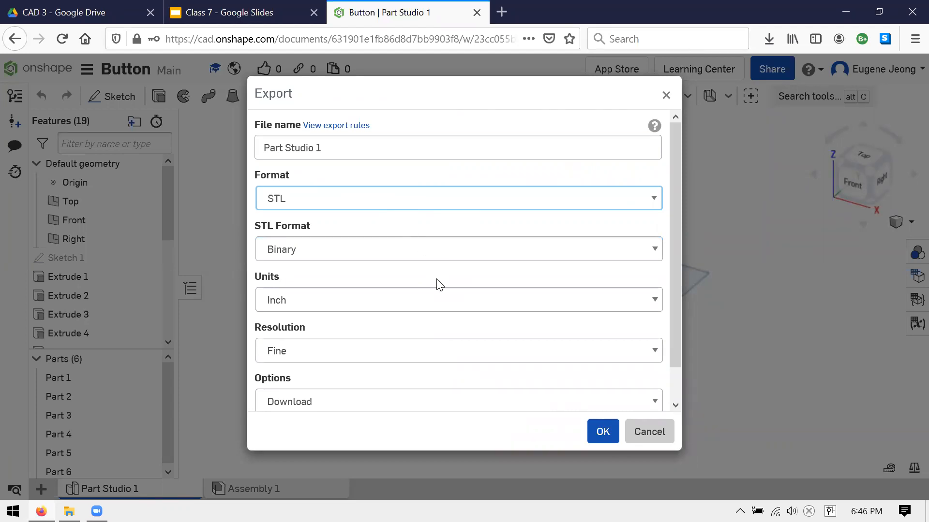
pyautogui.click(647, 432)
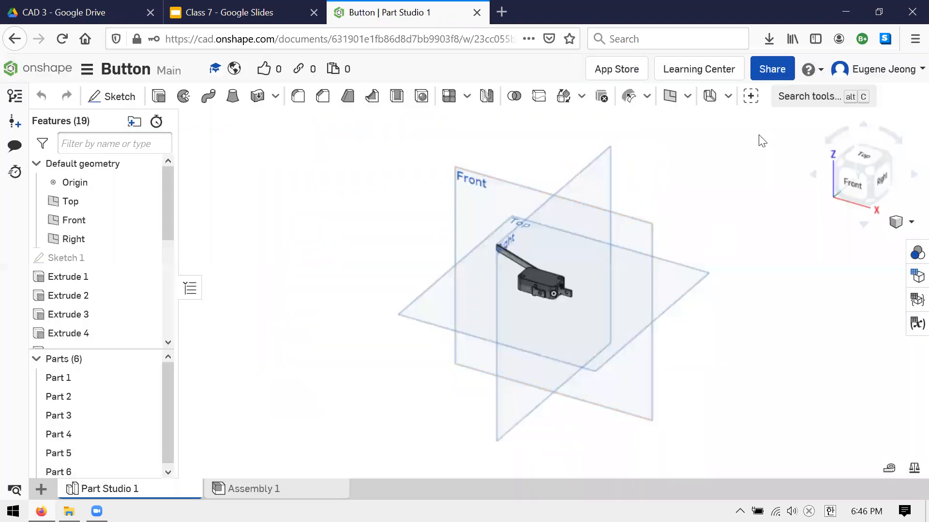
pyautogui.click(754, 72)
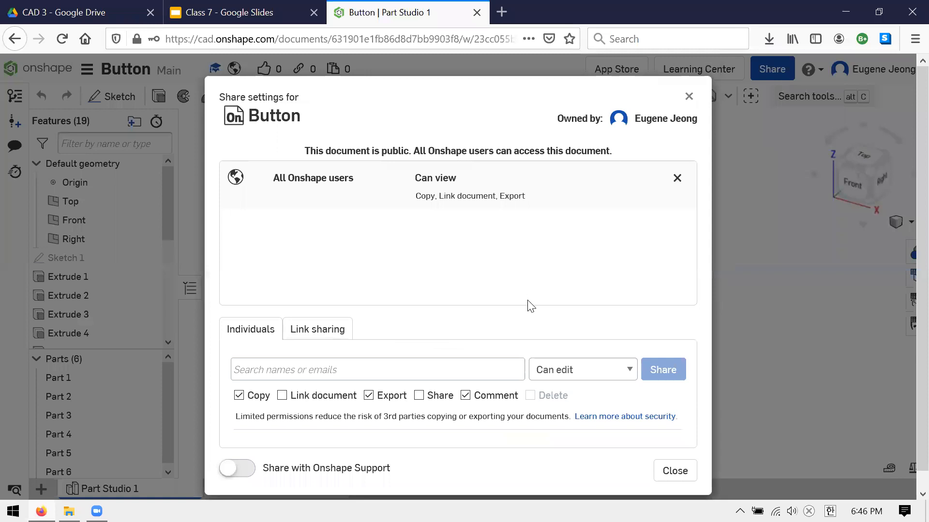
pyautogui.click(315, 331)
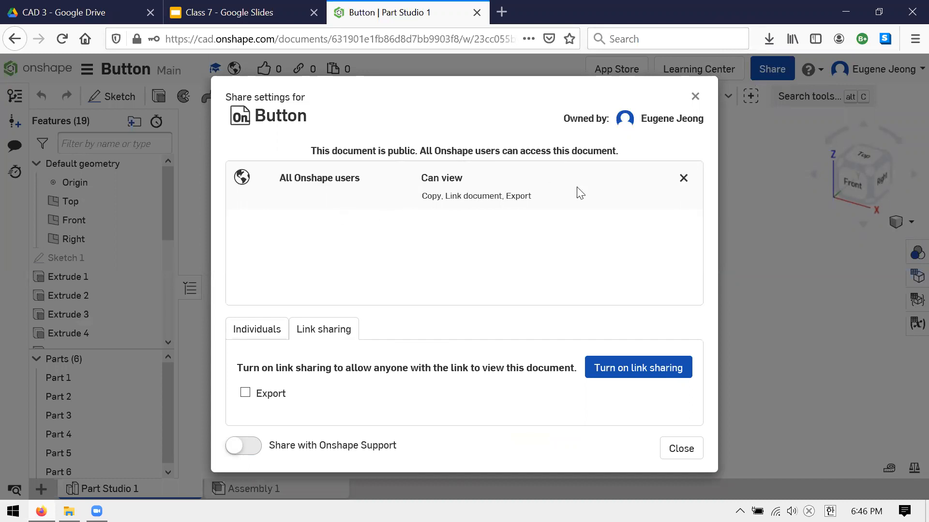
pyautogui.click(264, 331)
pyautogui.click(322, 331)
pyautogui.click(231, 333)
pyautogui.click(286, 334)
pyautogui.click(236, 334)
pyautogui.click(348, 330)
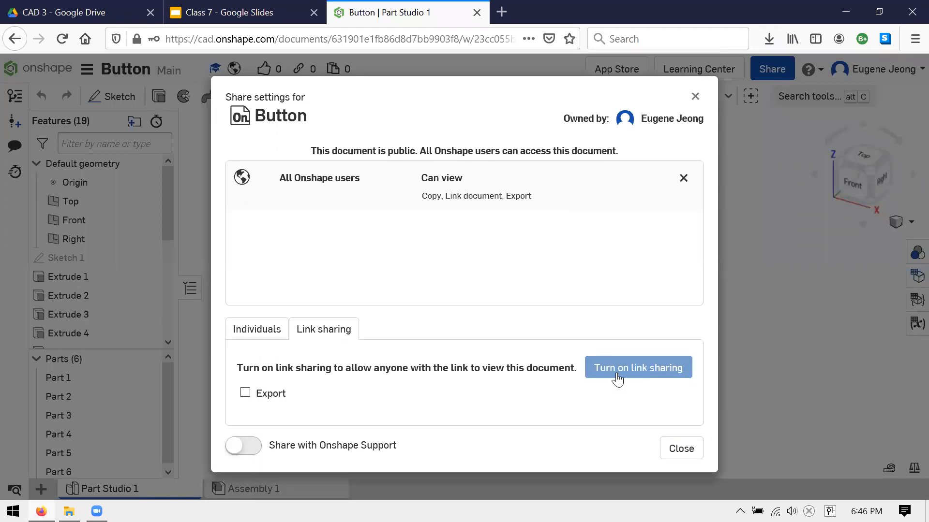
pyautogui.click(257, 334)
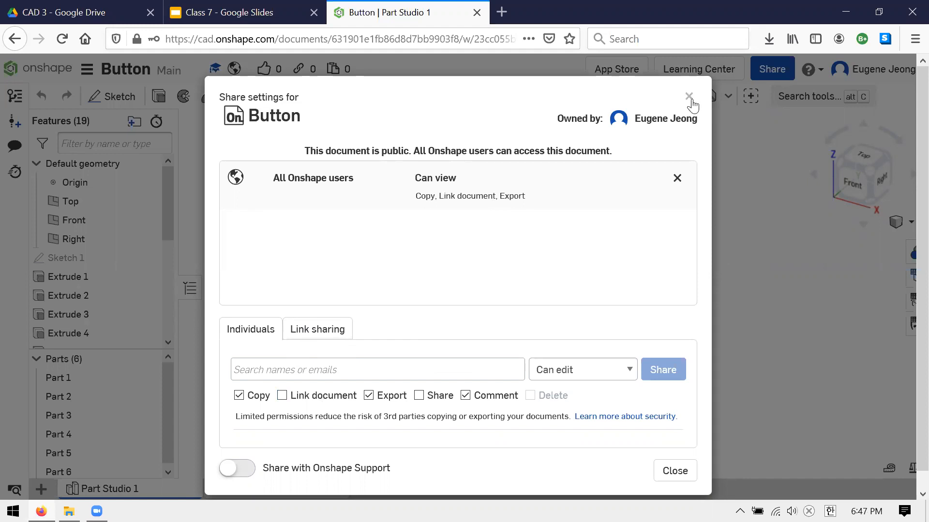
pyautogui.moveTo(295, 178); pyautogui.dragTo(595, 196)
pyautogui.moveTo(305, 150); pyautogui.dragTo(551, 139)
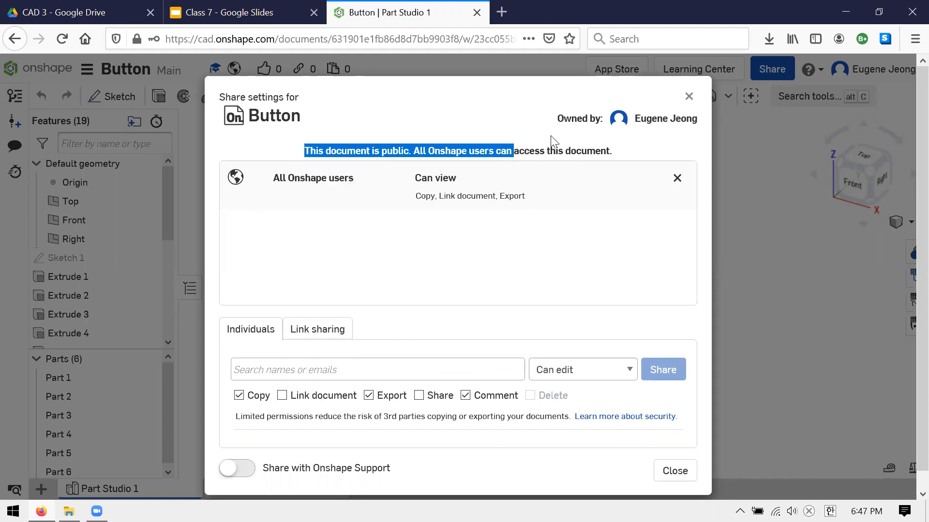
pyautogui.click(687, 100)
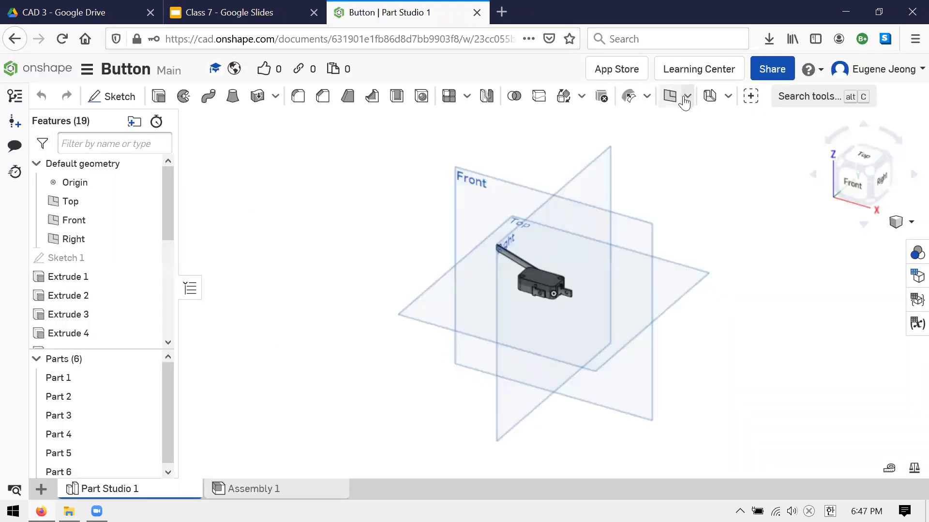
pyautogui.click(771, 68)
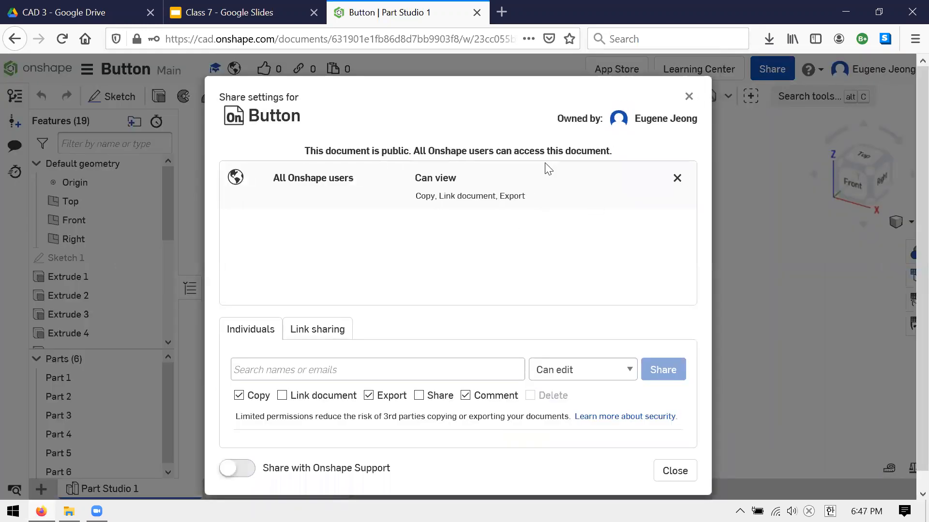
pyautogui.click(412, 39)
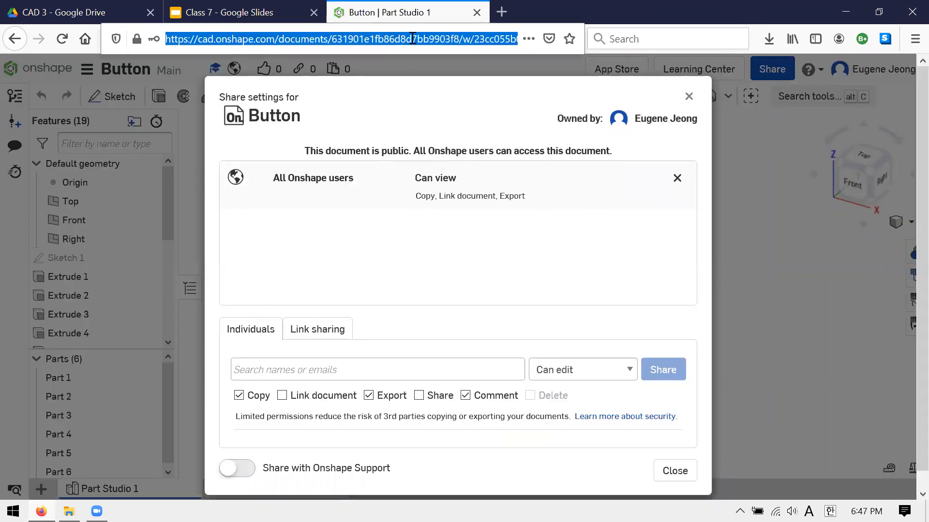
pyautogui.click(689, 96)
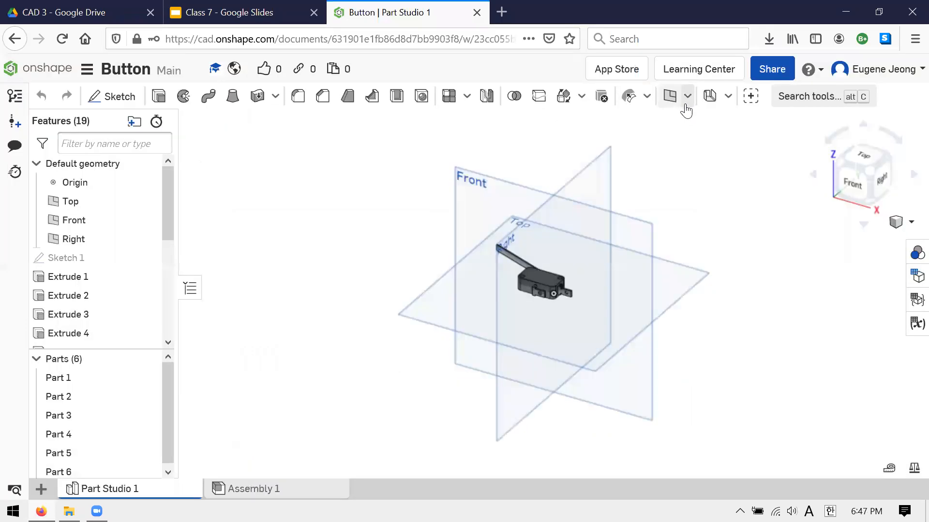
# - Orbit and zoom around the switch to inspect its underside, sides and lever
pyautogui.scroll(5, 565, 245)
pyautogui.moveTo(578, 226); pyautogui.dragTo(526, 357, button='right')
pyautogui.scroll(3, 584, 332)
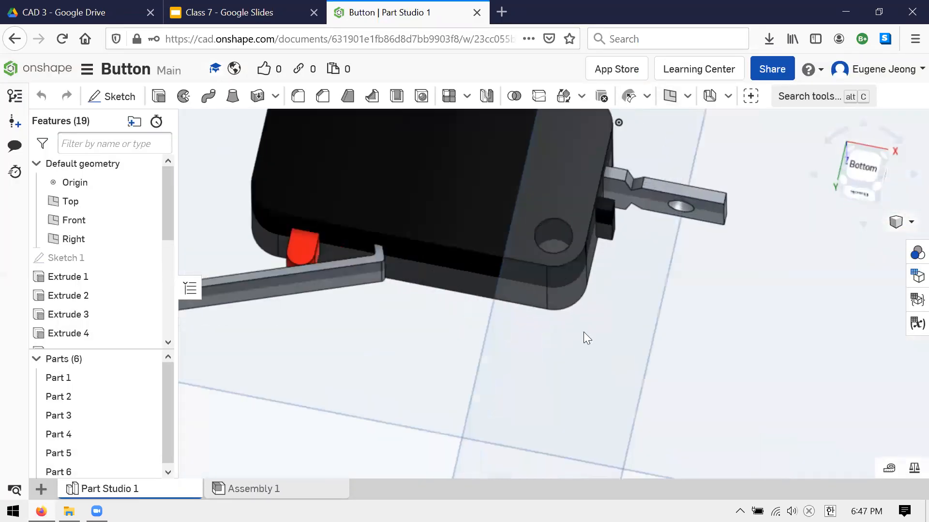
pyautogui.scroll(-4, 584, 332)
pyautogui.scroll(3, 511, 218)
pyautogui.moveTo(523, 189)
pyautogui.mouseDown(button='right')
pyautogui.moveTo(514, 185)
pyautogui.moveTo(559, 157)
pyautogui.moveTo(515, 116)
pyautogui.moveTo(583, 168)
pyautogui.mouseUp(button='right')
pyautogui.rightClick(583, 170)
pyautogui.click(390, 296)
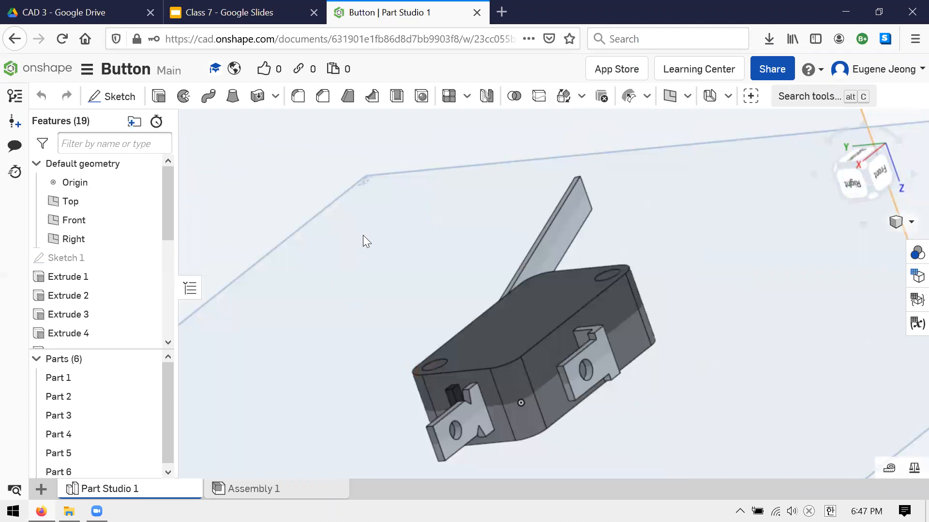
pyautogui.scroll(3, 599, 254)
pyautogui.scroll(-3, 583, 265)
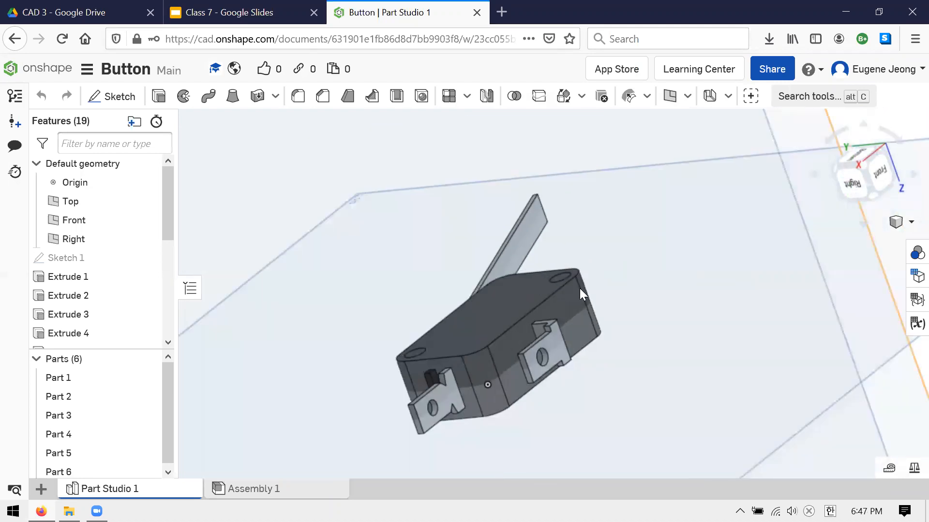
pyautogui.moveTo(579, 288); pyautogui.dragTo(557, 320, button='right')
pyautogui.scroll(-2, 557, 321)
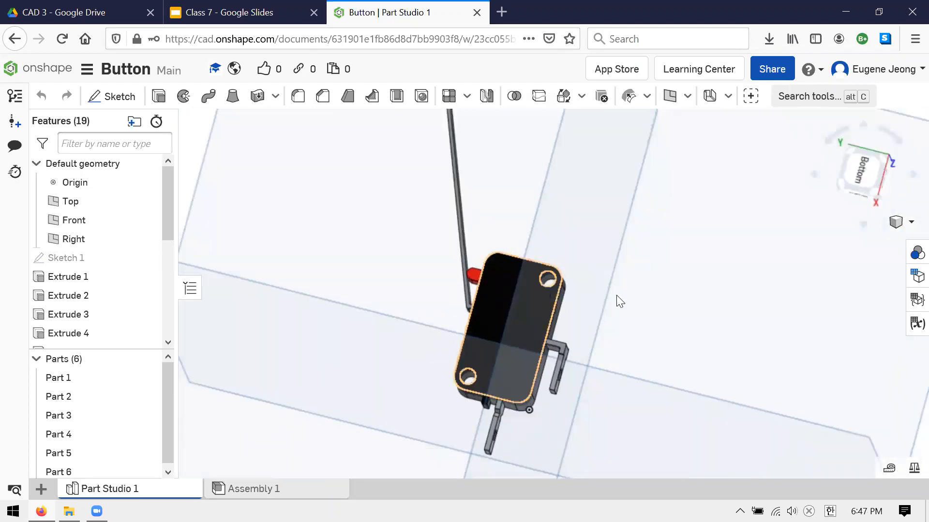
pyautogui.scroll(-3, 616, 295)
pyautogui.moveTo(566, 187); pyautogui.dragTo(456, 216, button='right')
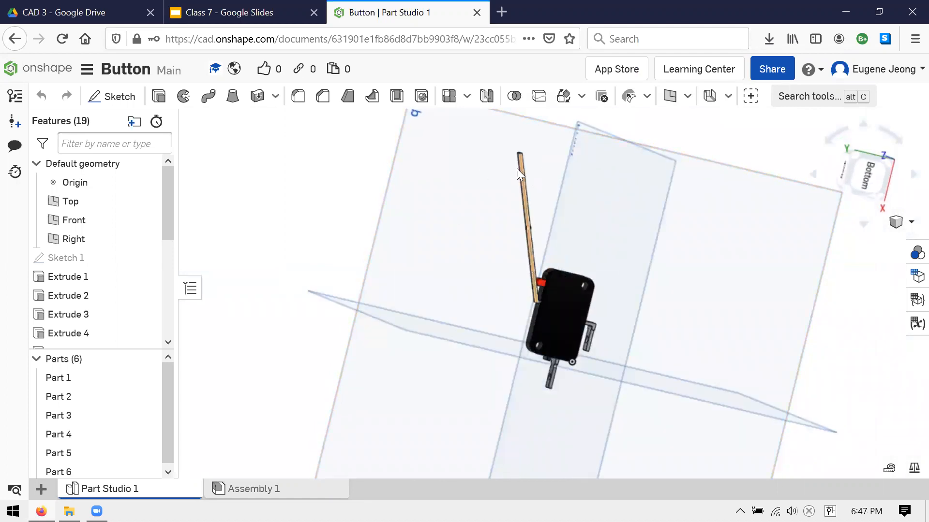
pyautogui.moveTo(625, 225); pyautogui.dragTo(597, 291, button='right')
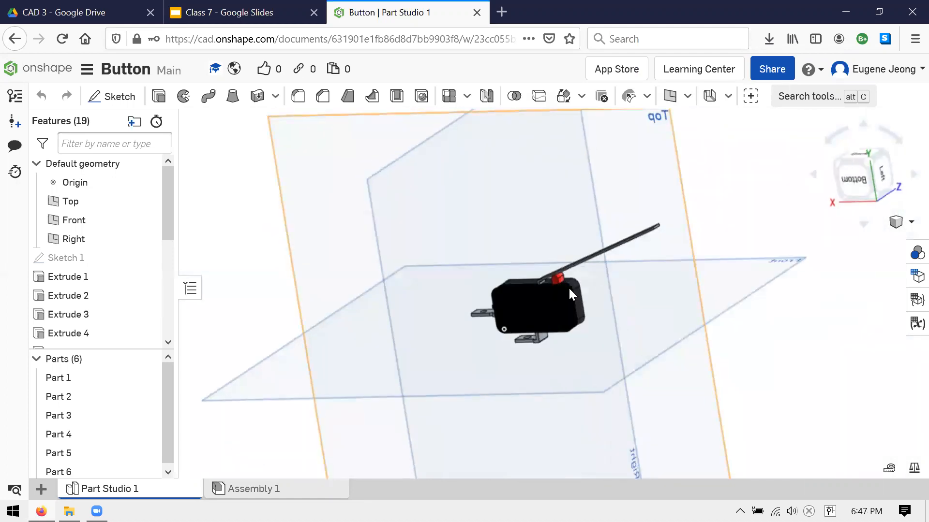
pyautogui.scroll(4, 560, 276)
pyautogui.scroll(-1, 530, 274)
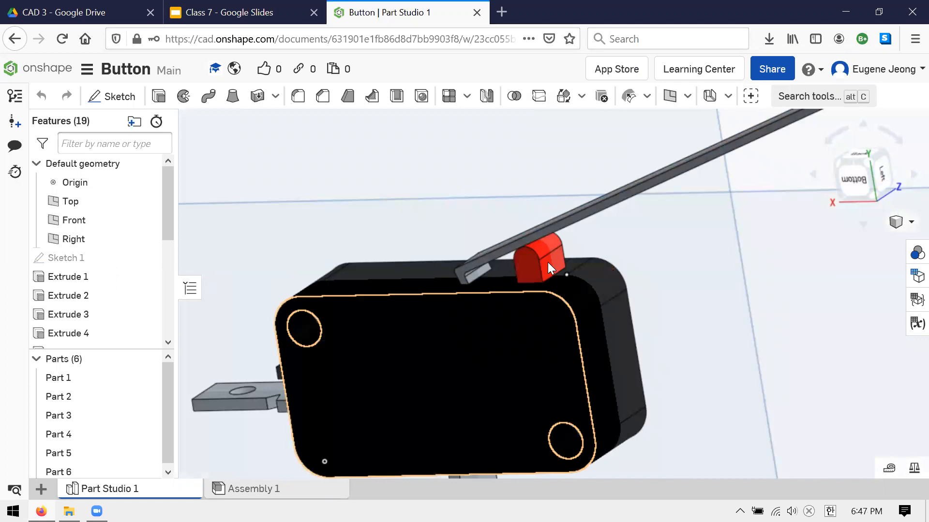
pyautogui.scroll(-3, 539, 266)
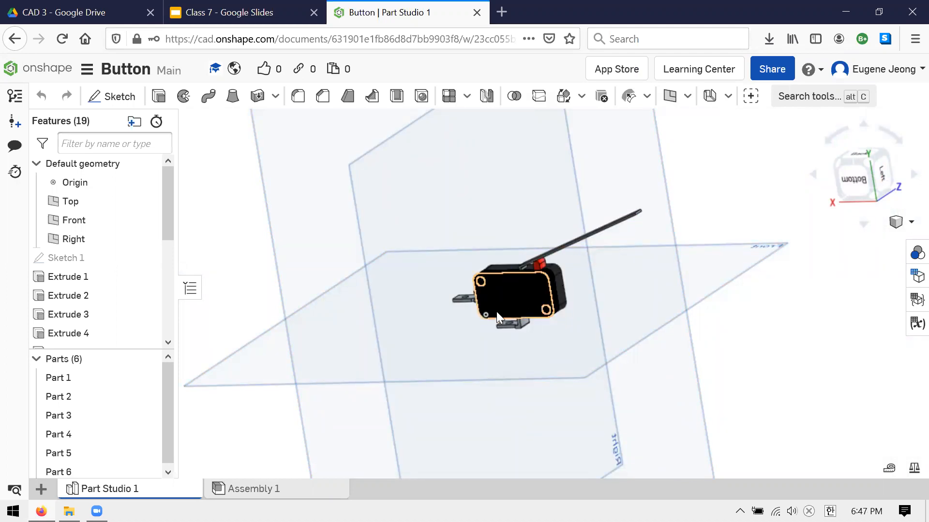
pyautogui.scroll(3, 514, 310)
pyautogui.scroll(-6, 510, 318)
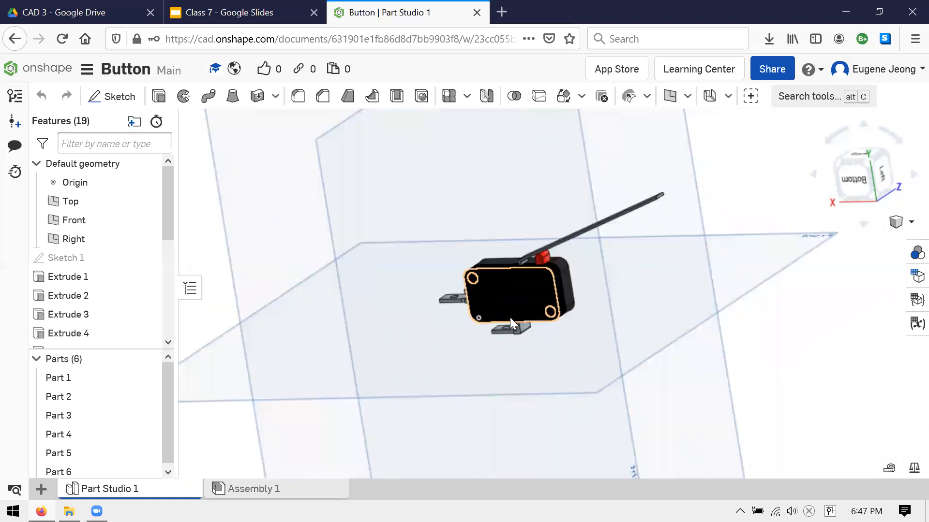
# - Copy the Button document's web address and open it in a new browser tab
pyautogui.click(381, 34)
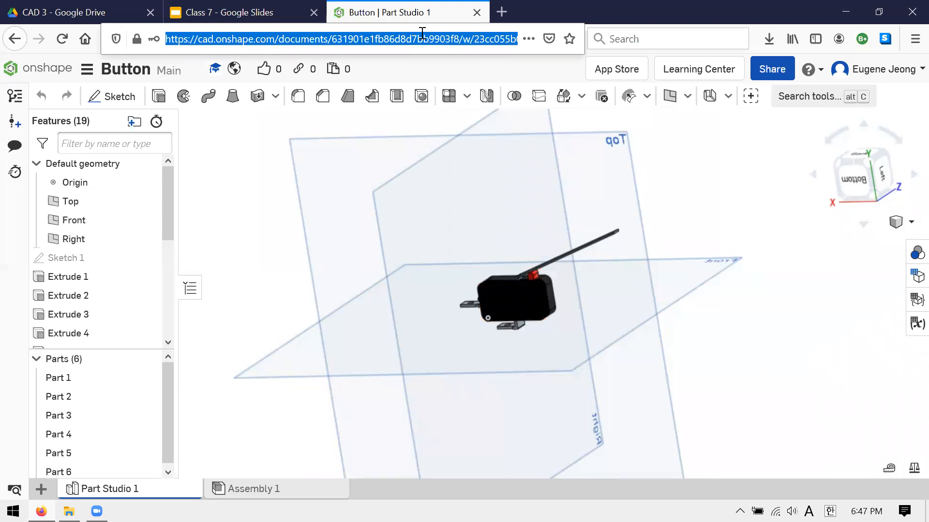
pyautogui.write('https://cad.onshape.com/documents/631901e1fb86d8d7bb9903f8/w/23cc055b095add7d82525166/e/30b161178f6d87b754c8c0a8')
pyautogui.hotkey('alt', 'Tab')
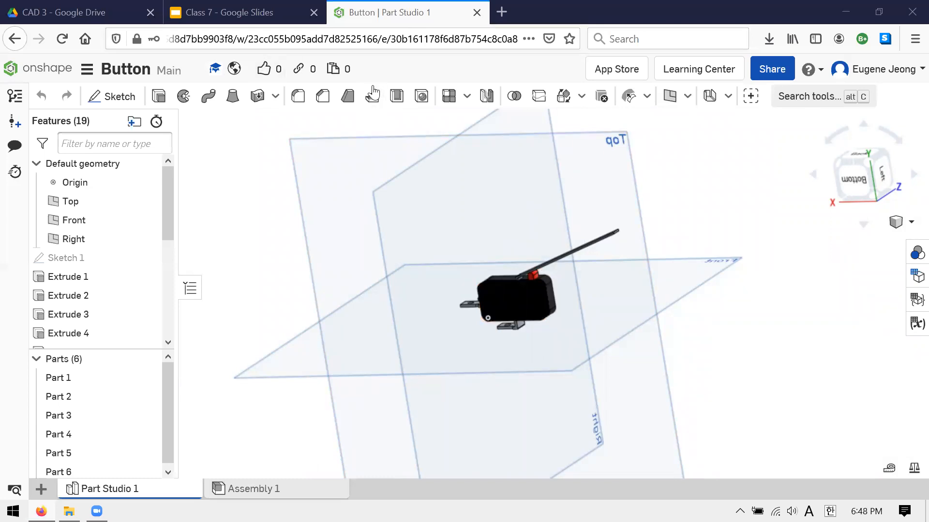
pyautogui.hotkey('alt', 'Return')
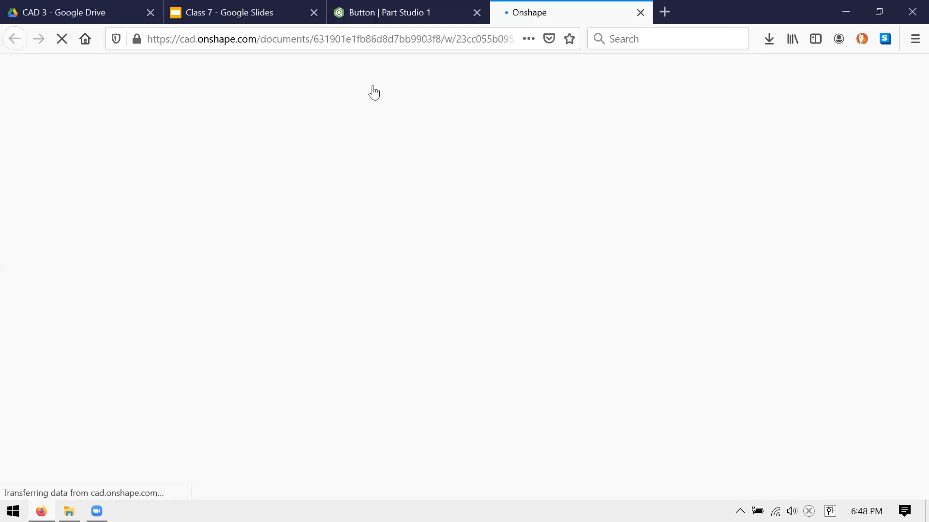
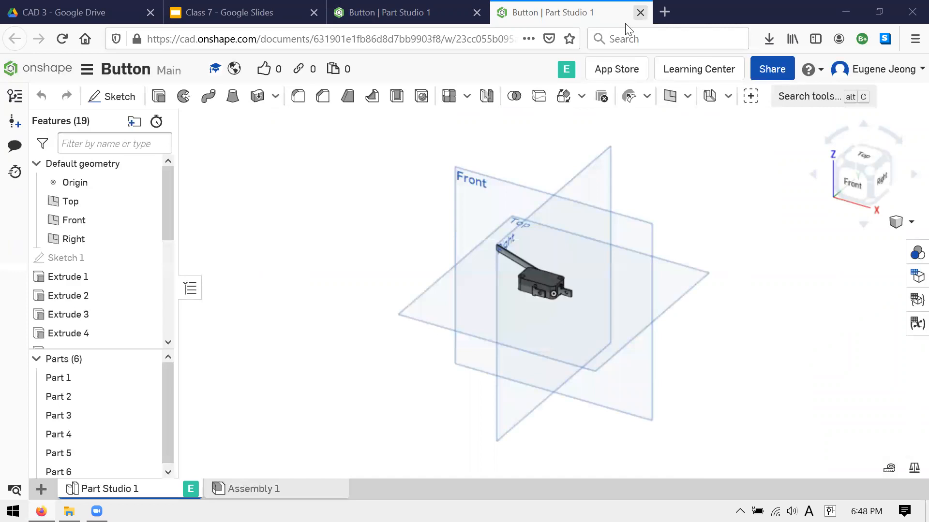
# - Close the duplicate Button Part Studio tab and orbit the switch to view its back
pyautogui.click(640, 13)
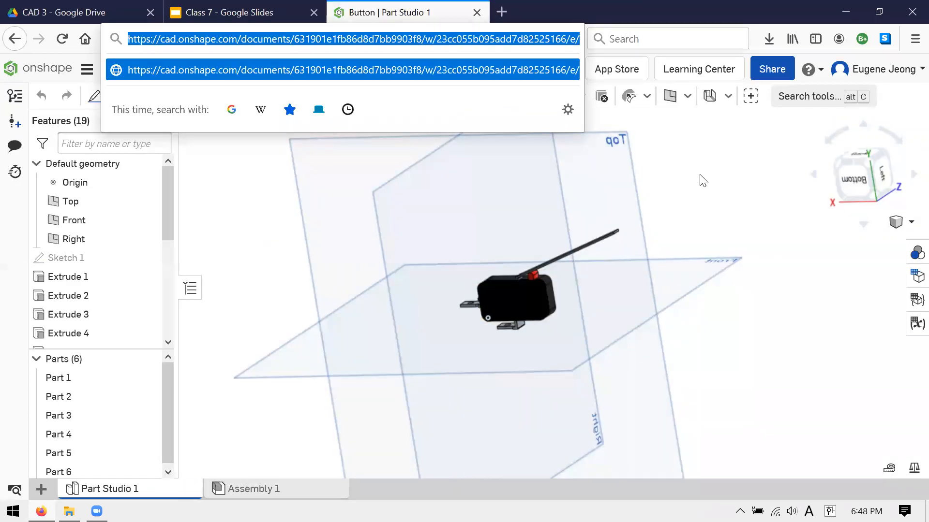
pyautogui.click(693, 194)
pyautogui.moveTo(684, 192); pyautogui.dragTo(711, 339, button='right')
pyautogui.scroll(4, 709, 262)
pyautogui.moveTo(709, 261); pyautogui.dragTo(582, 315, button='right')
# - Inspect the switch's underside and top, then return to the documents list
pyautogui.scroll(-2, 582, 314)
pyautogui.scroll(4, 603, 306)
pyautogui.scroll(-3, 577, 348)
pyautogui.moveTo(479, 416); pyautogui.dragTo(636, 158, button='right')
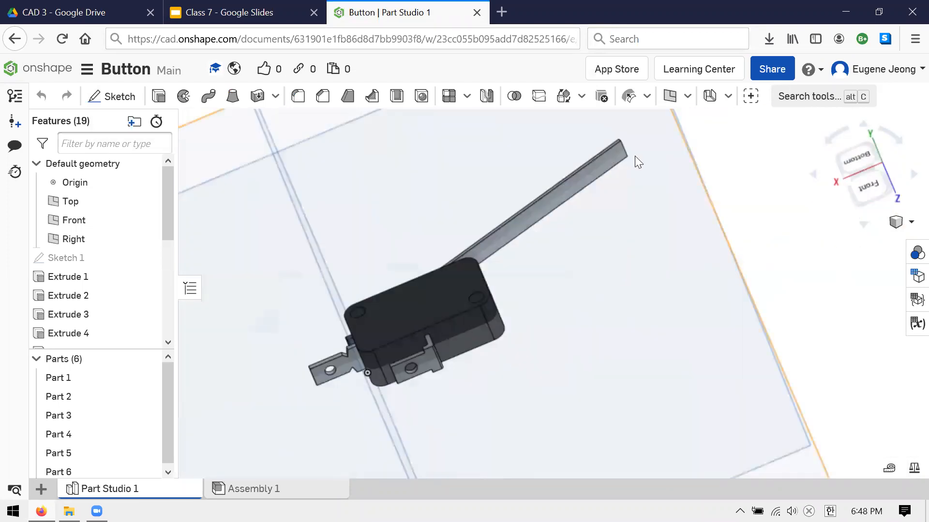
pyautogui.moveTo(682, 274); pyautogui.dragTo(575, 218, button='right')
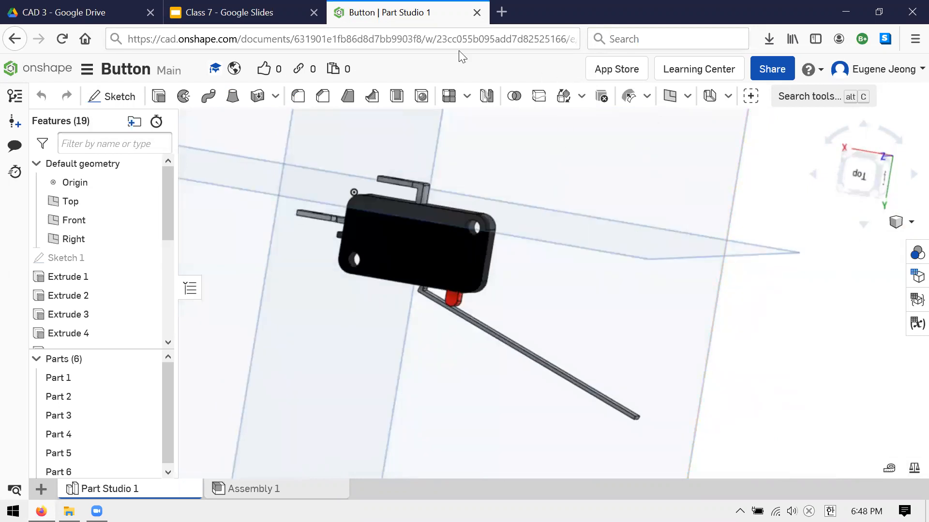
pyautogui.click(44, 68)
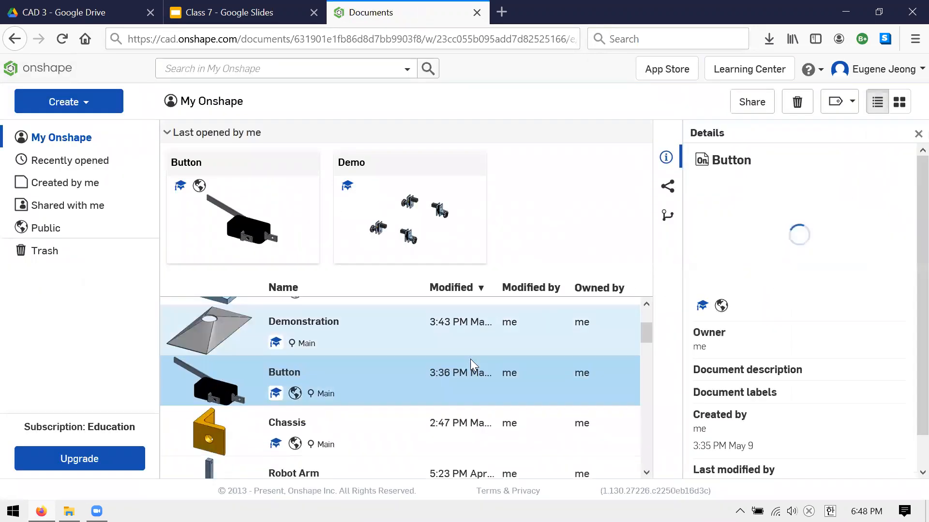
# - Scroll through the My Onshape documents list and open the Chassis document
pyautogui.scroll(-3, 470, 359)
pyautogui.scroll(-3, 465, 363)
pyautogui.scroll(8, 455, 370)
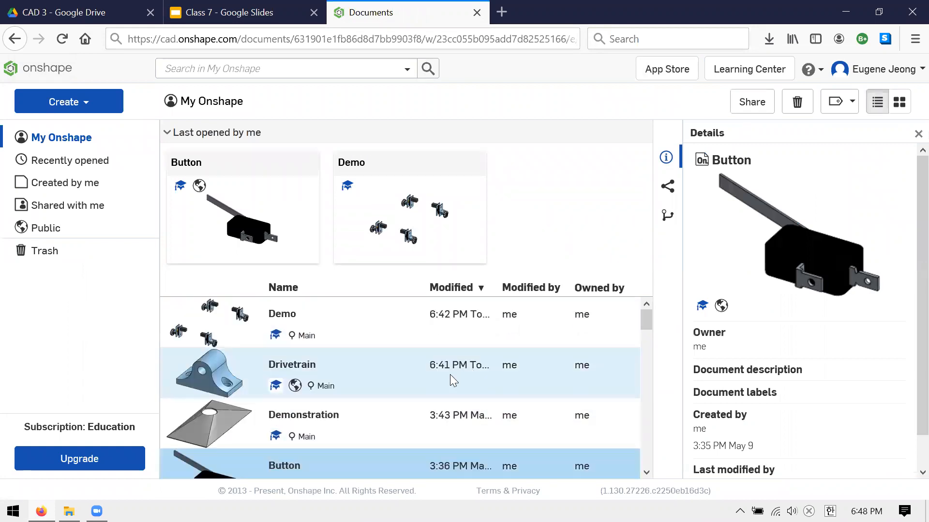
pyautogui.scroll(-2, 397, 365)
pyautogui.scroll(2, 403, 387)
pyautogui.scroll(-2, 403, 388)
pyautogui.scroll(2, 403, 387)
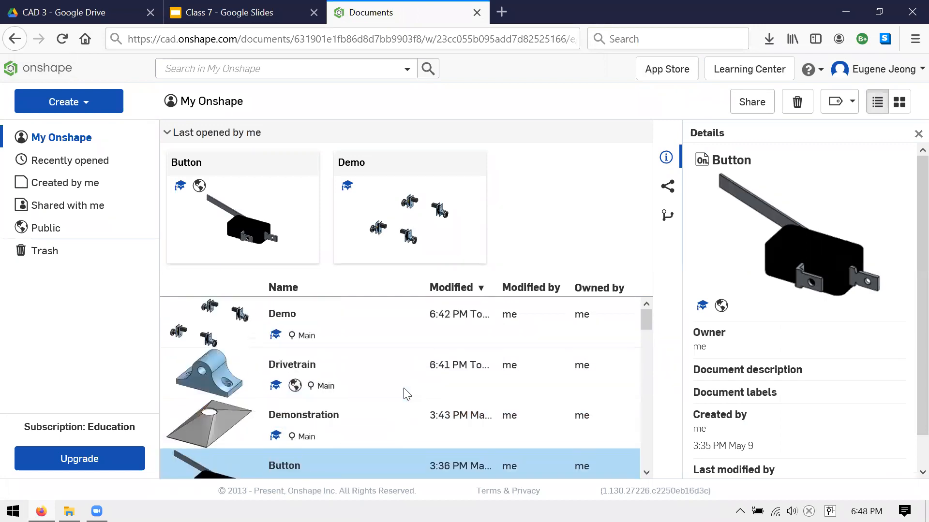
pyautogui.scroll(-2, 392, 353)
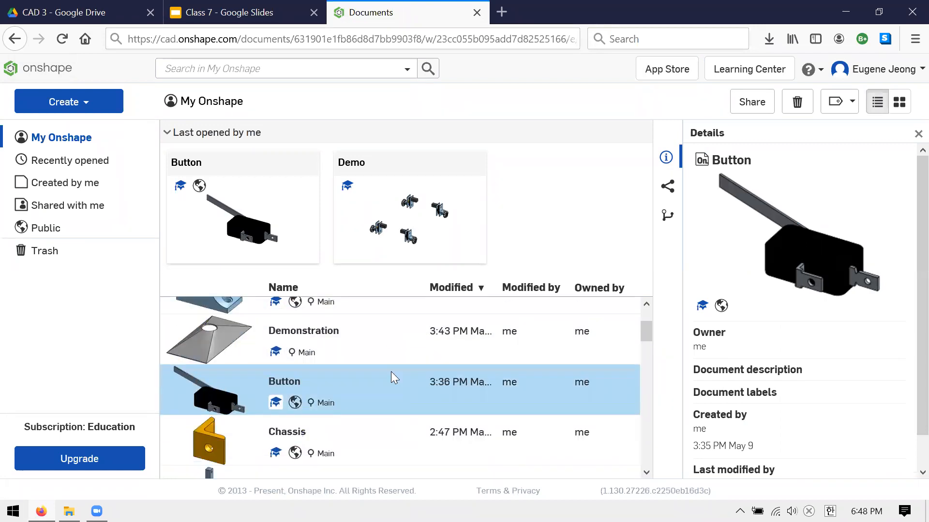
pyautogui.scroll(2, 365, 339)
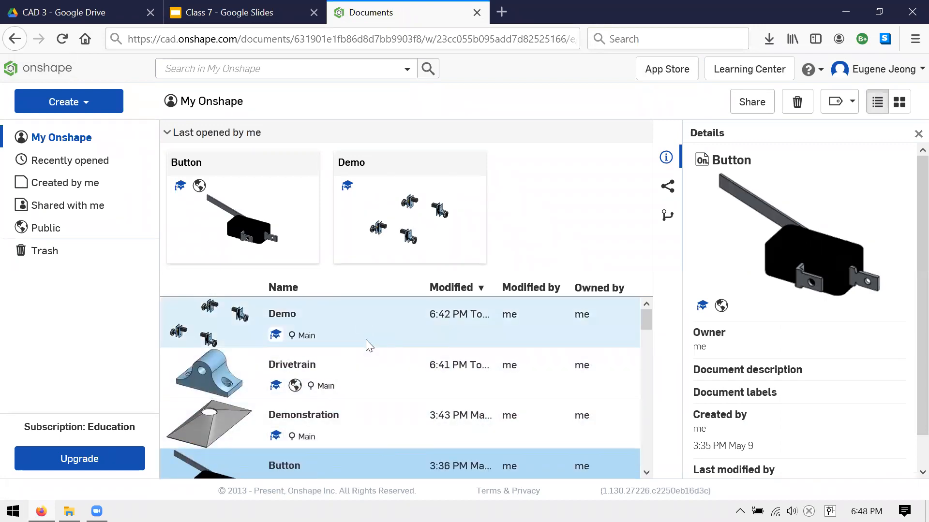
pyautogui.scroll(-2, 375, 373)
pyautogui.doubleClick(373, 440)
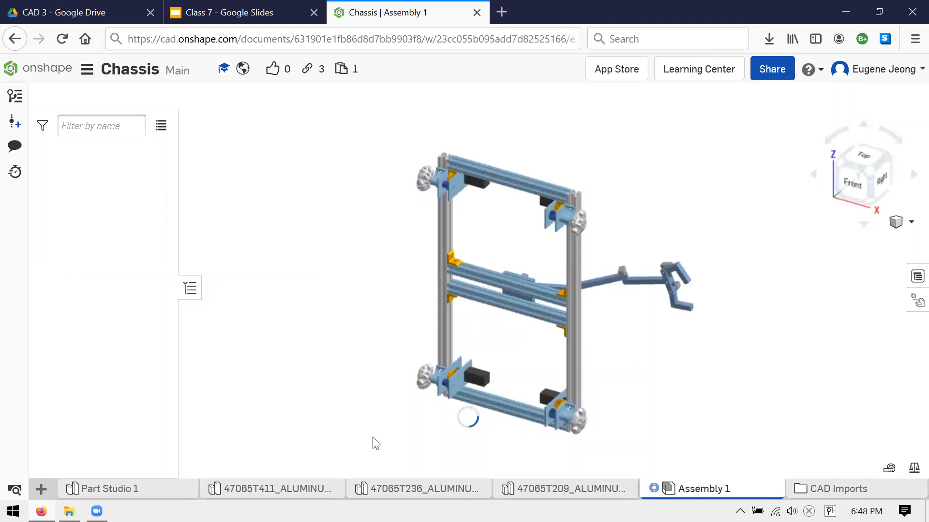
# - Orbit and zoom Assembly 1's chassis frame and arm toward a top-down view
pyautogui.moveTo(671, 222); pyautogui.dragTo(647, 226, button='right')
pyautogui.scroll(2, 525, 274)
pyautogui.scroll(-2, 527, 279)
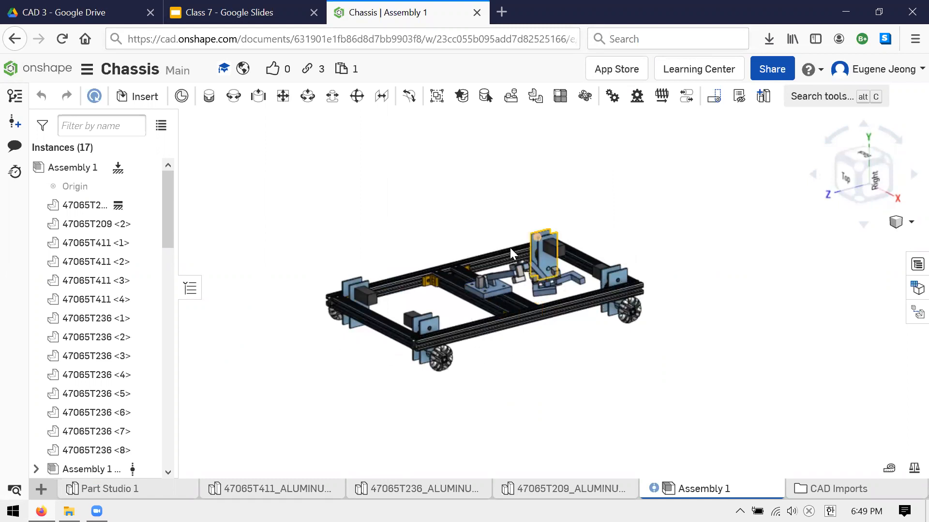
pyautogui.moveTo(653, 353); pyautogui.dragTo(570, 382, button='right')
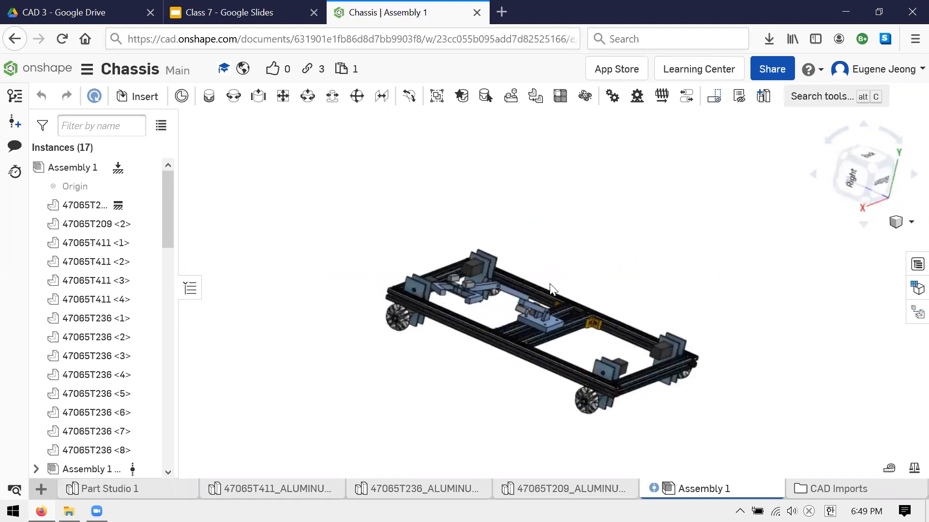
pyautogui.click(139, 96)
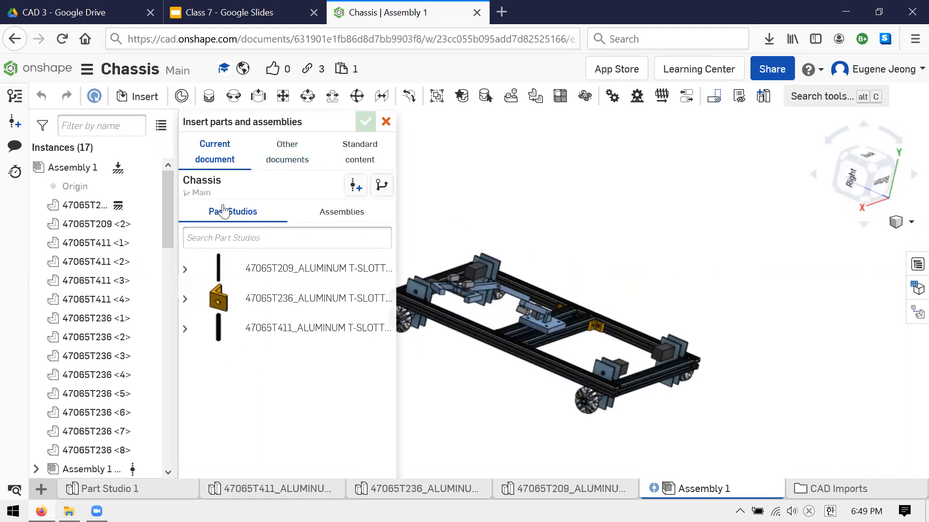
# - Insert two copies of the Button document's Part Studio 1 switch beside the chassis frame
pyautogui.click(287, 160)
pyautogui.click(225, 216)
pyautogui.click(288, 286)
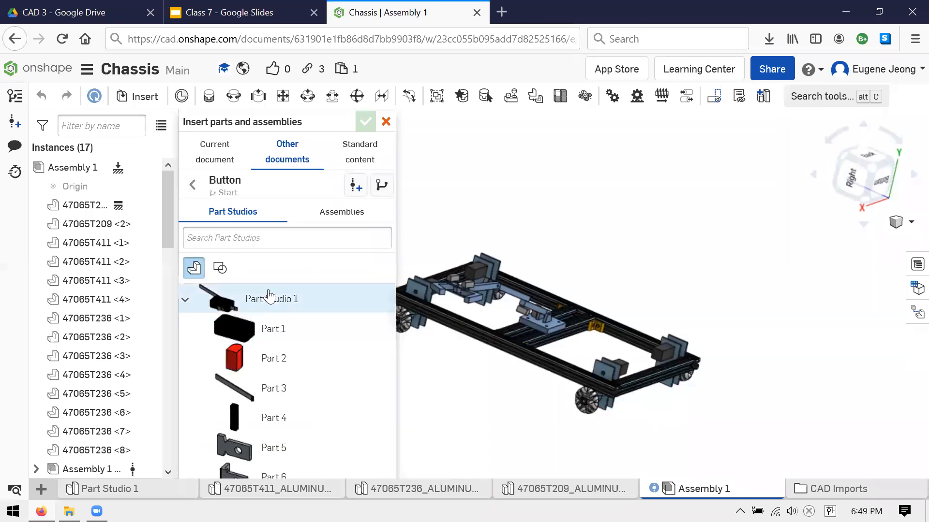
pyautogui.click(274, 296)
pyautogui.click(575, 297)
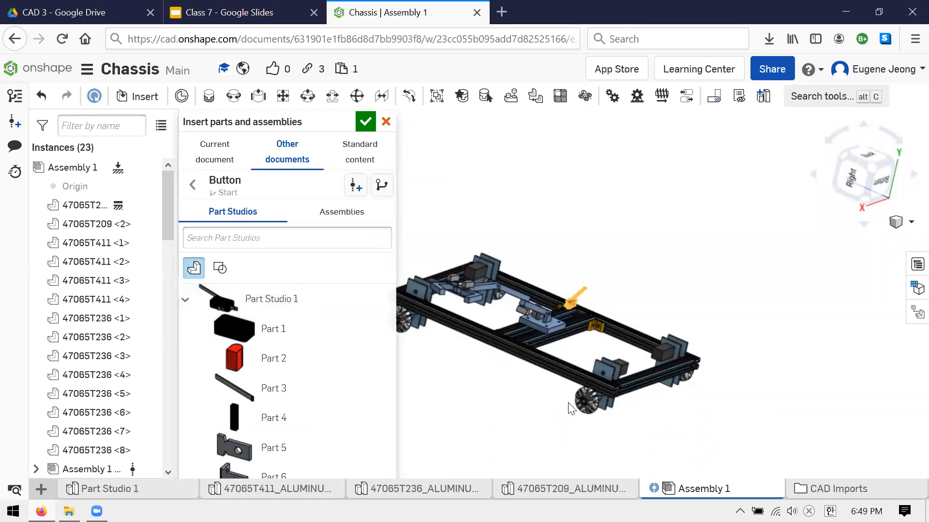
pyautogui.moveTo(673, 421); pyautogui.dragTo(725, 382, button='right')
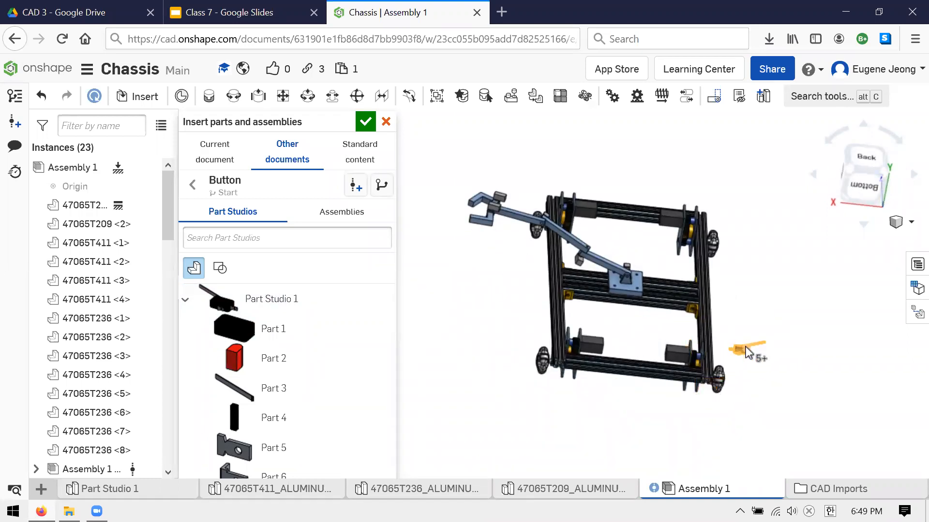
pyautogui.click(270, 297)
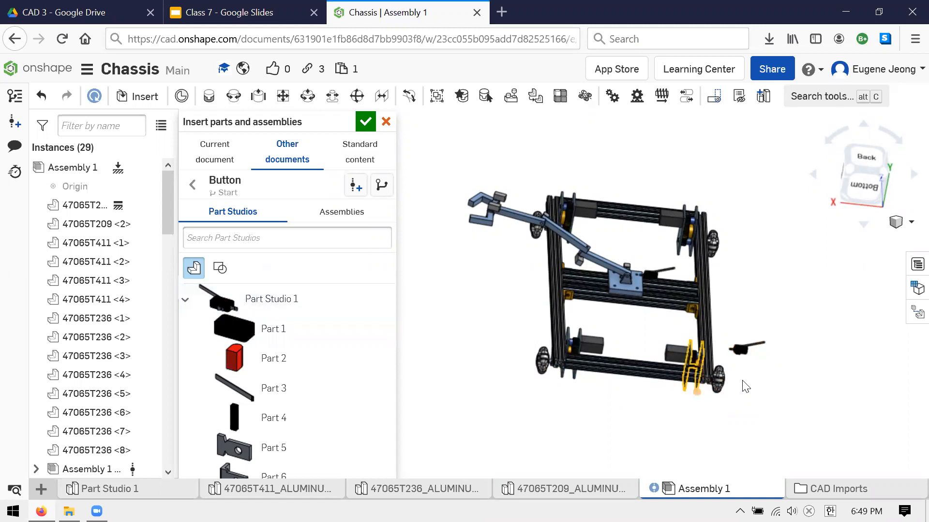
pyautogui.click(745, 391)
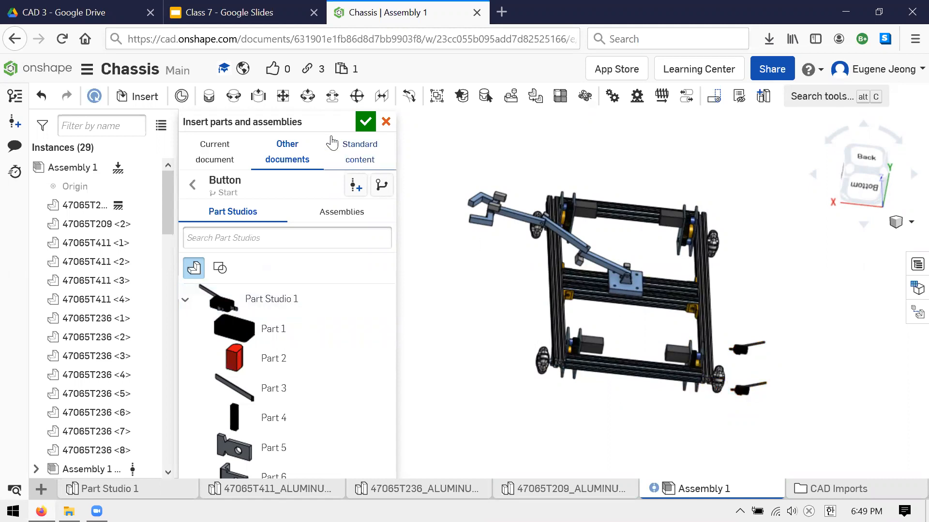
pyautogui.click(363, 123)
pyautogui.scroll(3, 366, 238)
pyautogui.scroll(-4, 366, 238)
pyautogui.scroll(5, 667, 387)
pyautogui.moveTo(666, 411); pyautogui.dragTo(670, 338, button='right')
pyautogui.scroll(4, 670, 337)
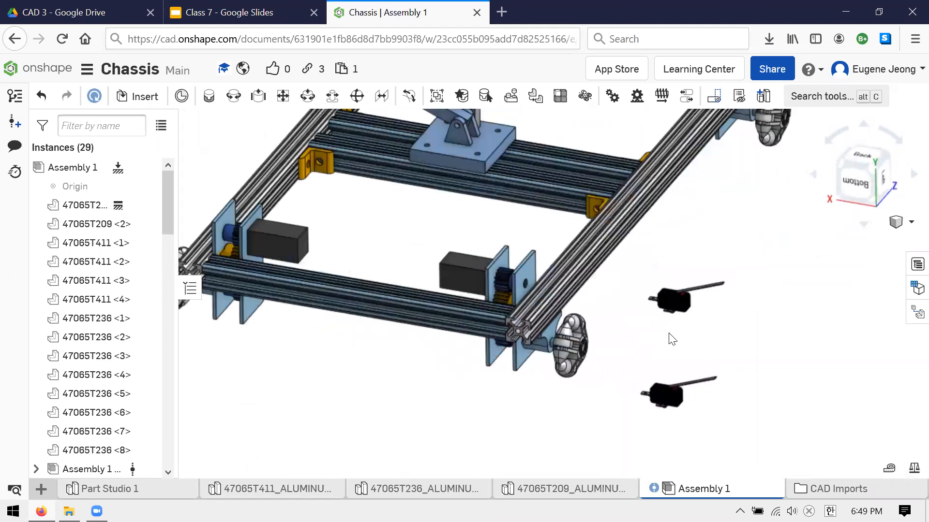
pyautogui.scroll(-5, 560, 205)
pyautogui.scroll(5, 566, 239)
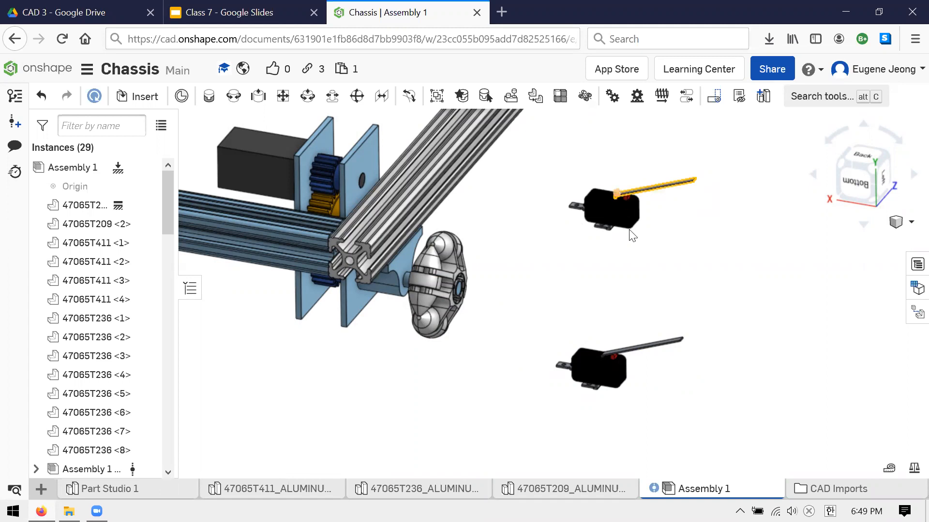
pyautogui.scroll(3, 624, 213)
pyautogui.moveTo(599, 210); pyautogui.dragTo(667, 217)
pyautogui.scroll(1, 660, 285)
pyautogui.scroll(-5, 622, 300)
pyautogui.scroll(5, 600, 236)
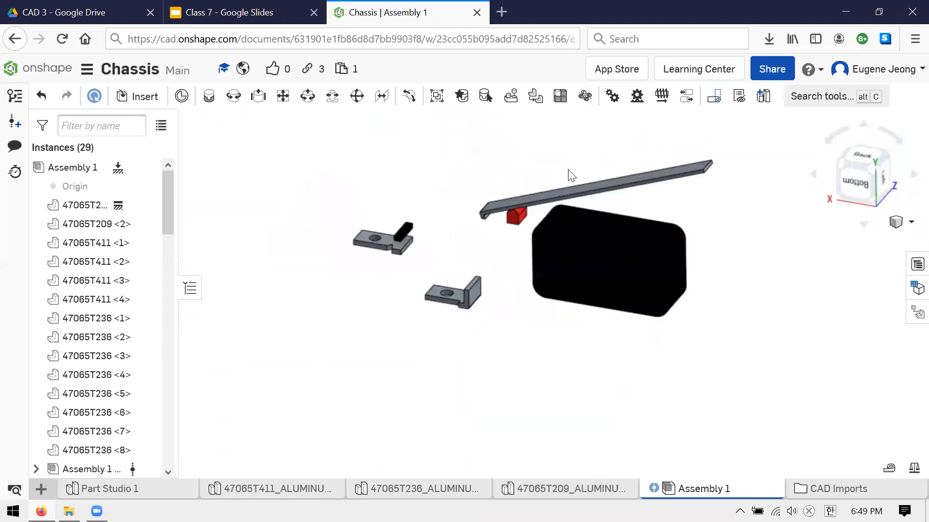
pyautogui.scroll(3, 411, 331)
pyautogui.scroll(-3, 391, 336)
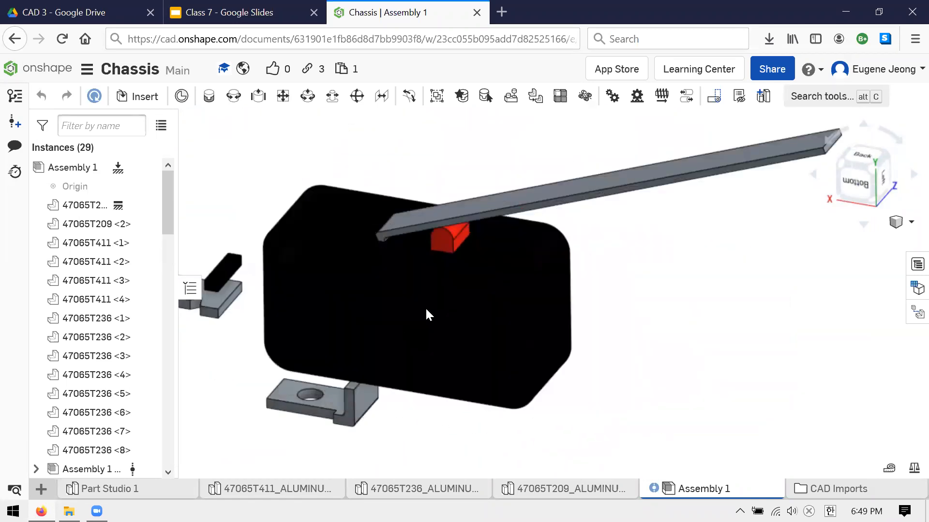
pyautogui.scroll(1, 427, 313)
pyautogui.scroll(4, 453, 292)
pyautogui.scroll(-5, 546, 303)
pyautogui.moveTo(509, 314); pyautogui.dragTo(451, 304)
pyautogui.moveTo(605, 275); pyautogui.dragTo(614, 304, button='right')
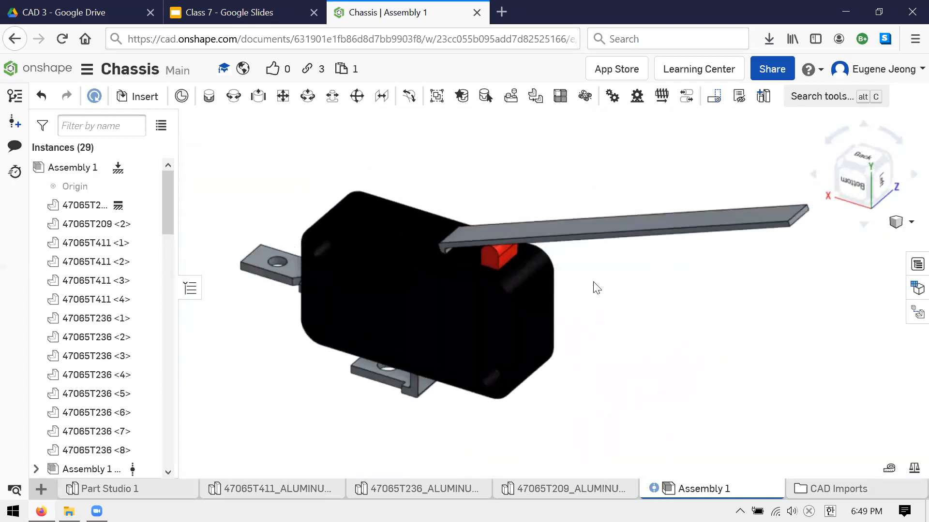
pyautogui.scroll(-6, 597, 287)
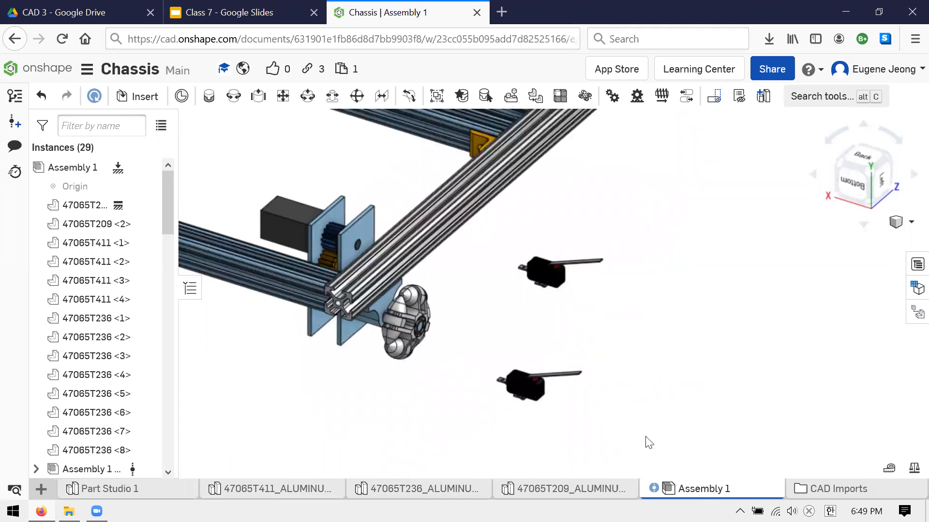
pyautogui.scroll(-15, 89, 263)
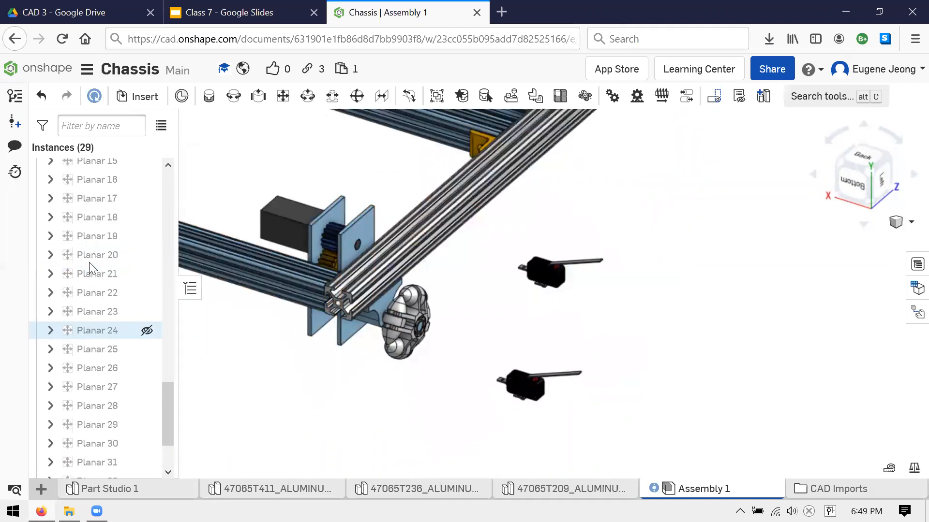
# - Delete the Part 6 <2>, Part 4 <2> and Part 5 <2> instances
pyautogui.scroll(10, 89, 264)
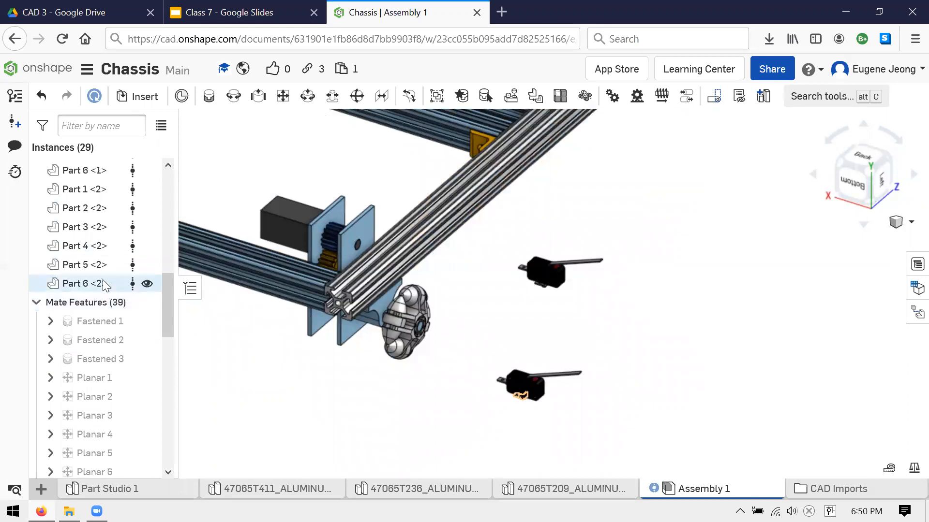
pyautogui.click(104, 285)
pyautogui.rightClick(99, 279)
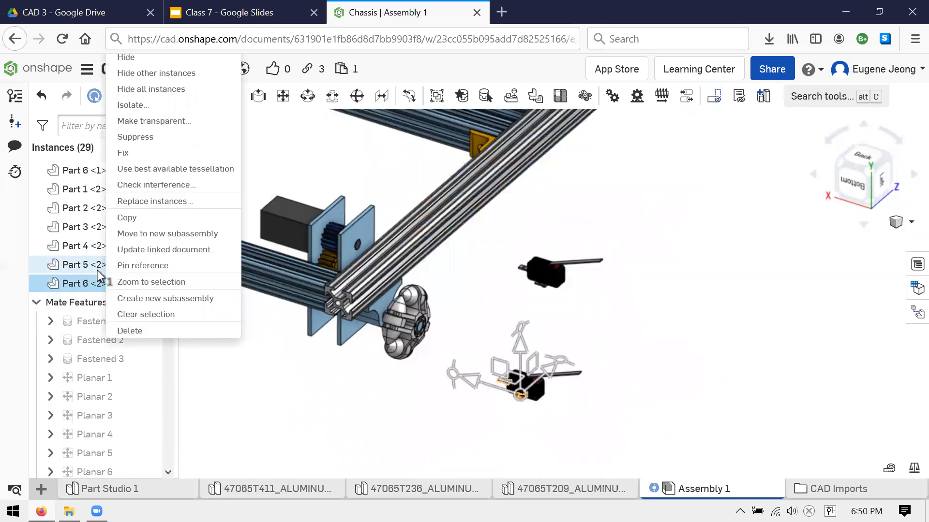
pyautogui.press('Escape')
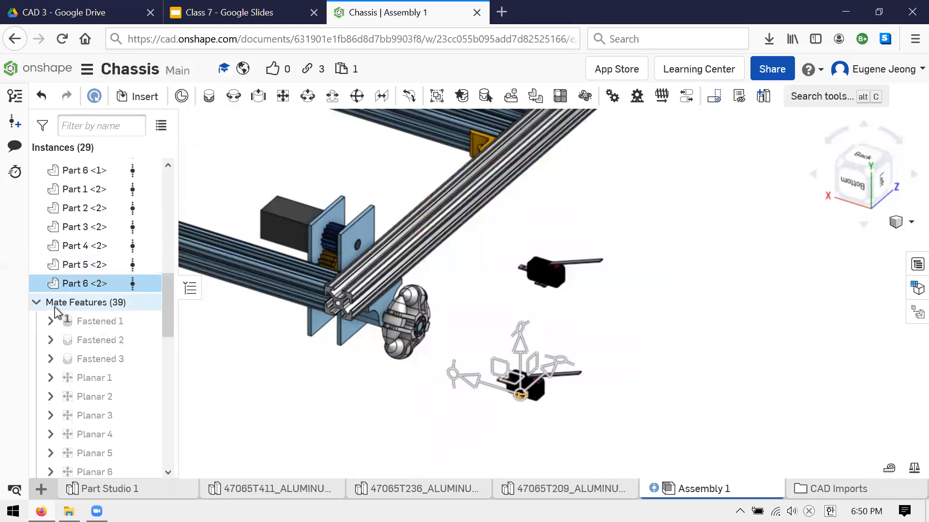
pyautogui.press('Delete')
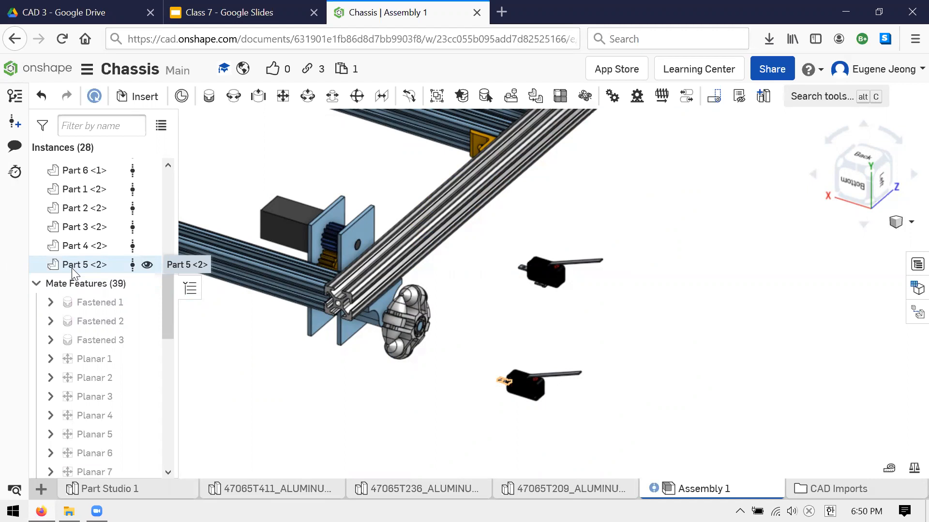
pyautogui.click(79, 250)
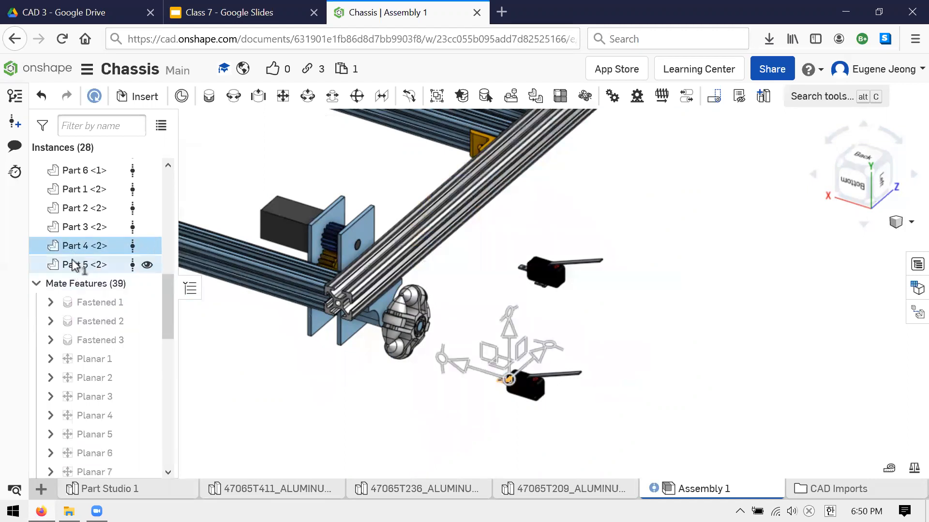
pyautogui.click(72, 260)
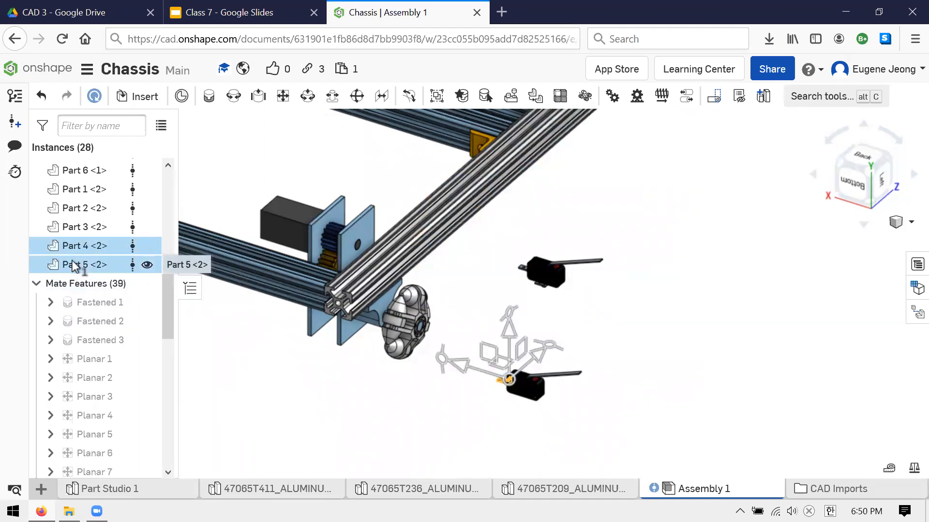
pyautogui.press('Delete')
# - Select Part 1 <1> through Part 3 <2> and delete the nine remaining switch parts
pyautogui.scroll(4, 108, 291)
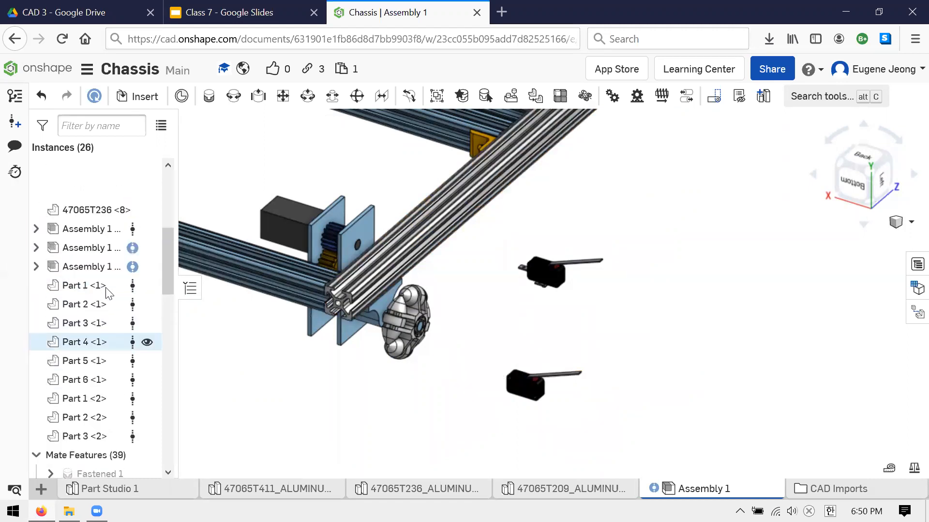
pyautogui.scroll(-2, 108, 291)
pyautogui.click(83, 389)
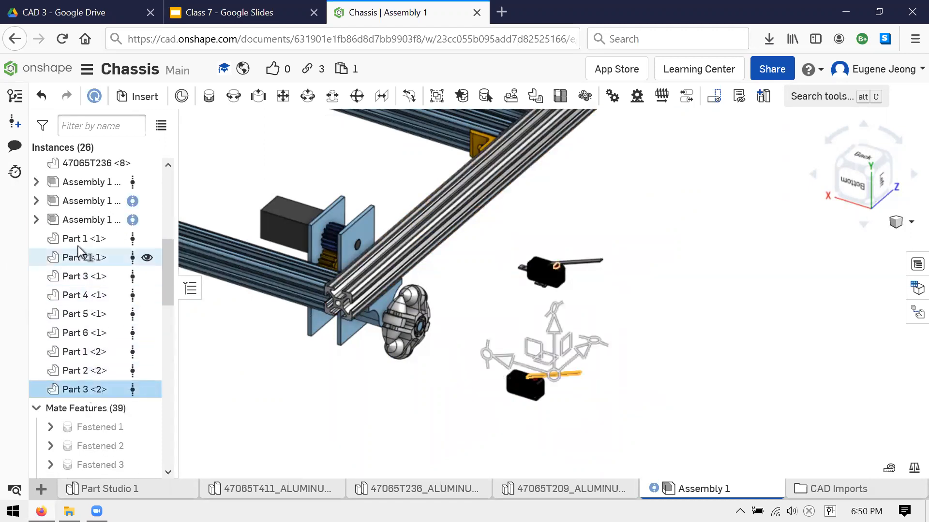
pyautogui.keyDown('shift'); pyautogui.click(85, 239); pyautogui.keyUp('shift')
pyautogui.press('Delete')
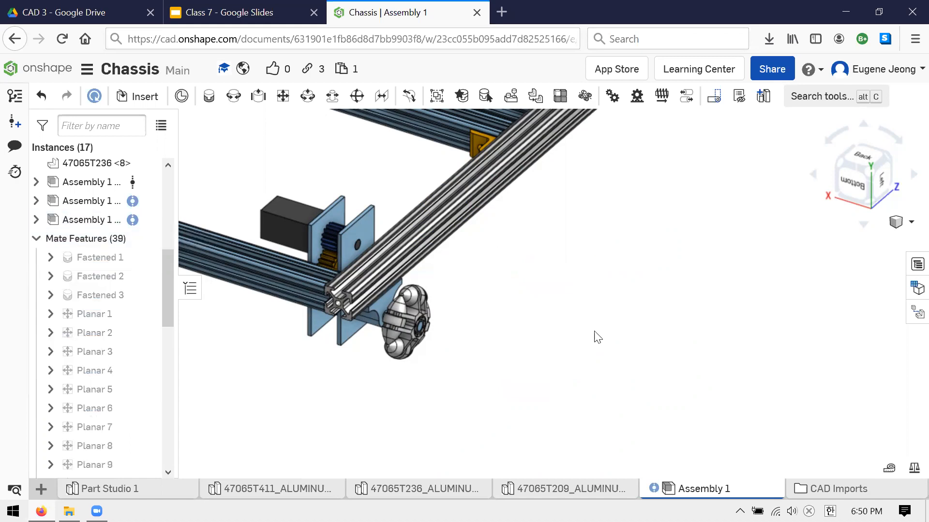
# - Orbit and zoom around the finished chassis to review it from several angles
pyautogui.scroll(3, 588, 321)
pyautogui.scroll(-5, 586, 326)
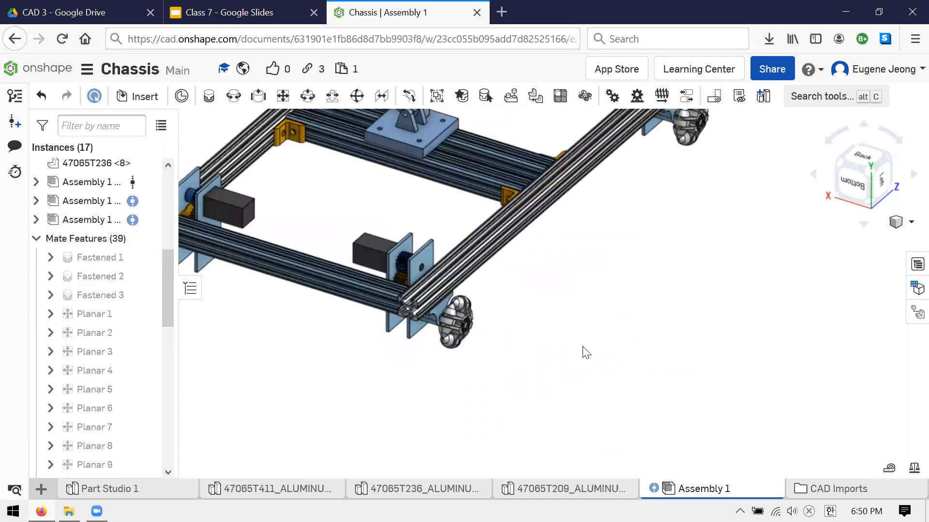
pyautogui.scroll(-5, 458, 206)
pyautogui.scroll(5, 437, 254)
pyautogui.moveTo(423, 260); pyautogui.dragTo(628, 249, button='right')
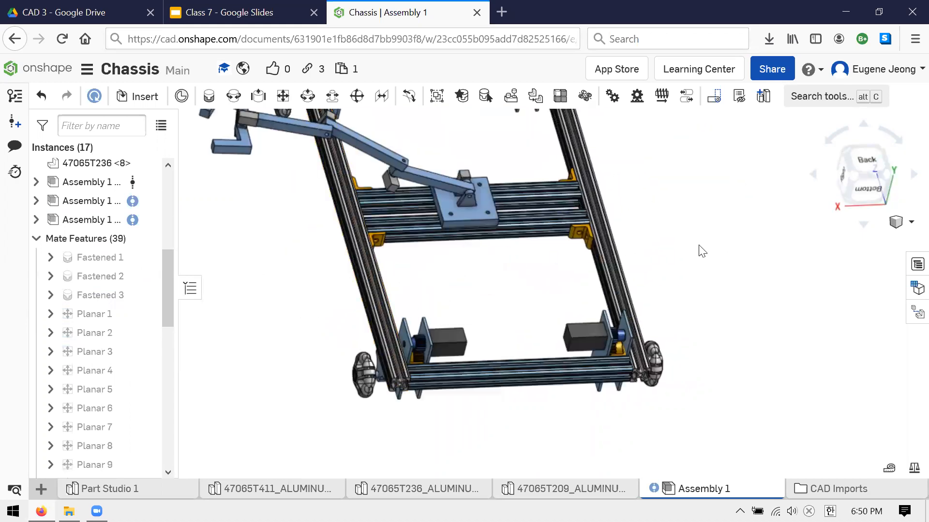
pyautogui.moveTo(689, 234); pyautogui.dragTo(534, 221, button='right')
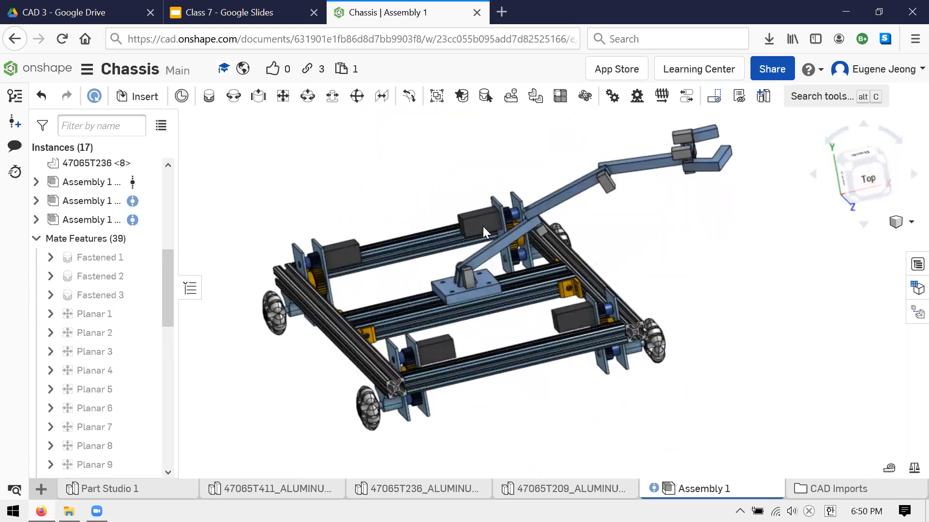
pyautogui.scroll(5, 101, 271)
pyautogui.scroll(-5, 101, 273)
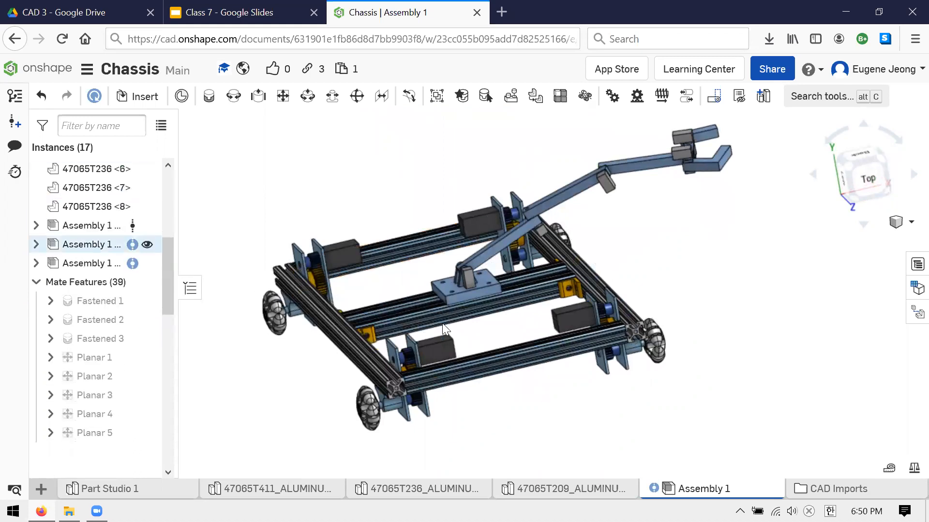
pyautogui.moveTo(528, 396); pyautogui.dragTo(406, 430, button='right')
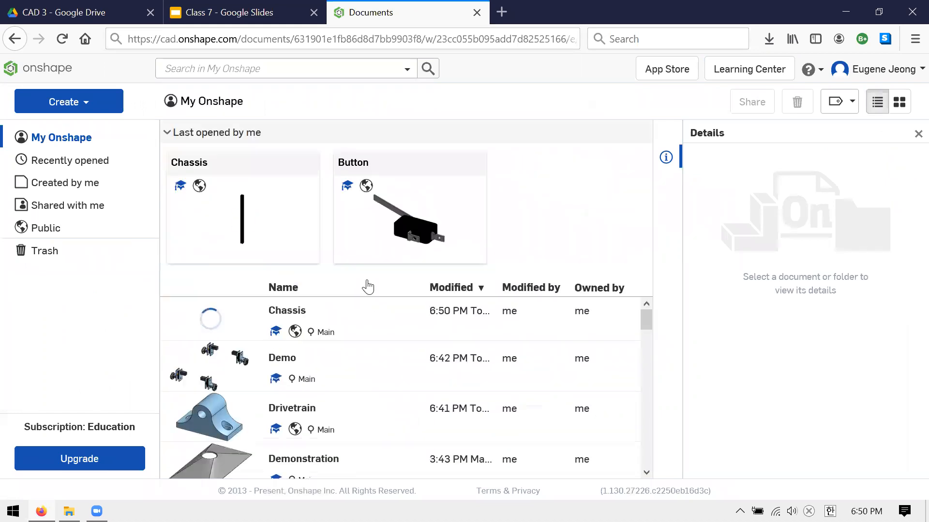
pyautogui.scroll(-2, 373, 288)
pyautogui.scroll(2, 420, 332)
pyautogui.scroll(-4, 419, 336)
# - Open the Button document and export Part Studio 1 in STEP format
pyautogui.scroll(3, 414, 348)
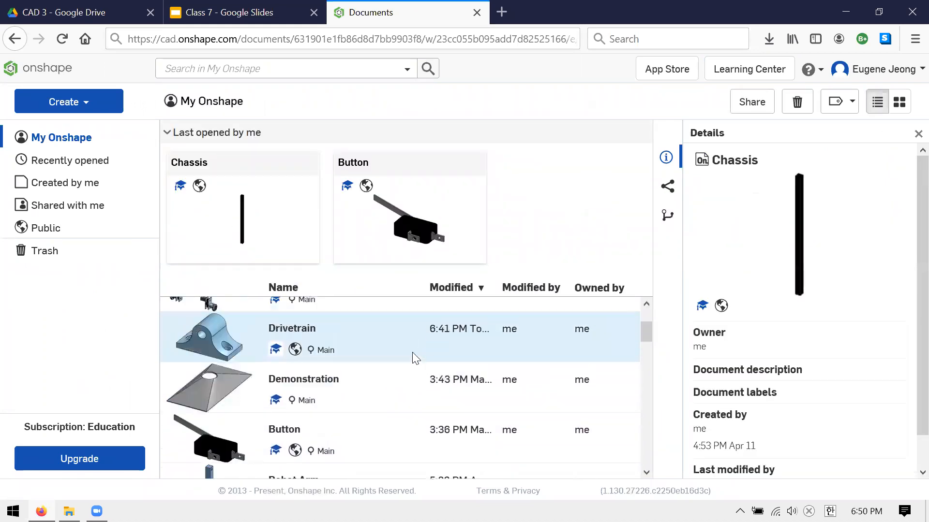
pyautogui.doubleClick(406, 451)
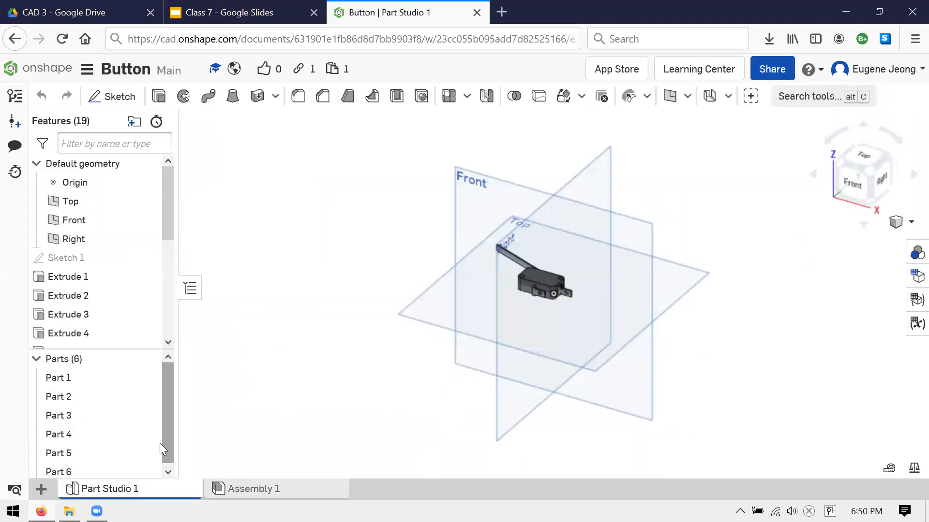
pyautogui.rightClick(128, 488)
pyautogui.click(140, 471)
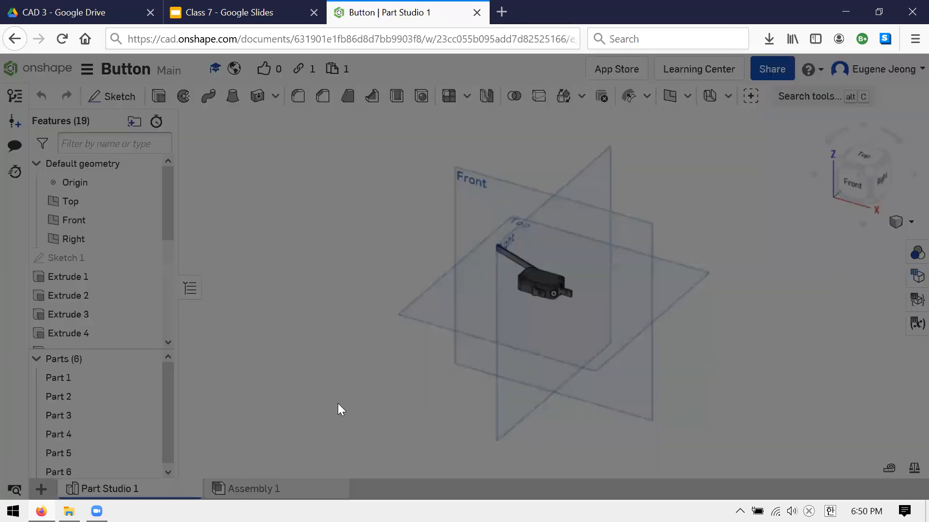
pyautogui.click(353, 203)
pyautogui.click(342, 253)
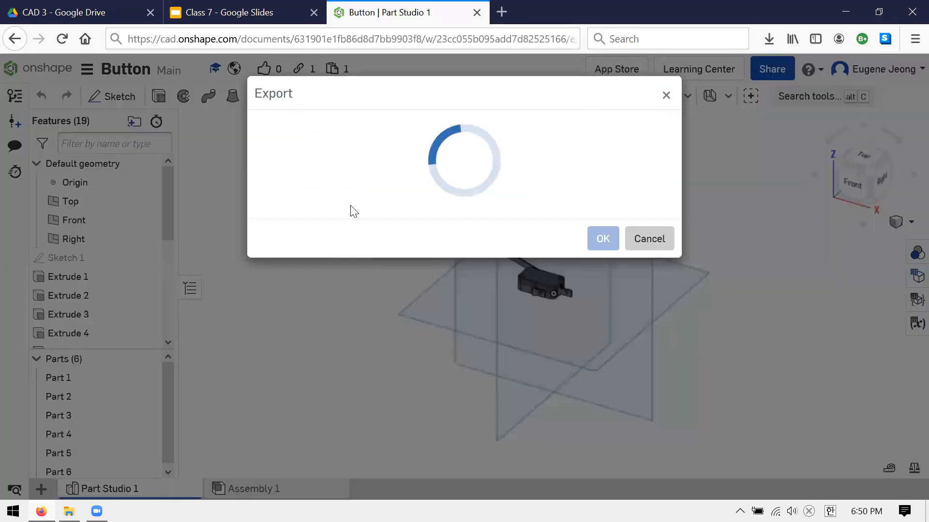
pyautogui.click(605, 355)
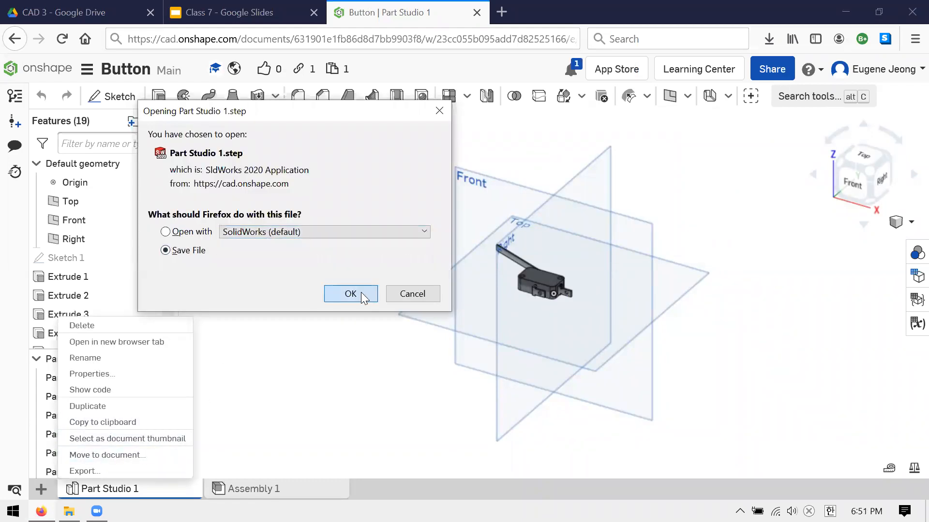
# - Save Part Studio 1.step to the Downloads folder
pyautogui.click(352, 295)
pyautogui.click(605, 364)
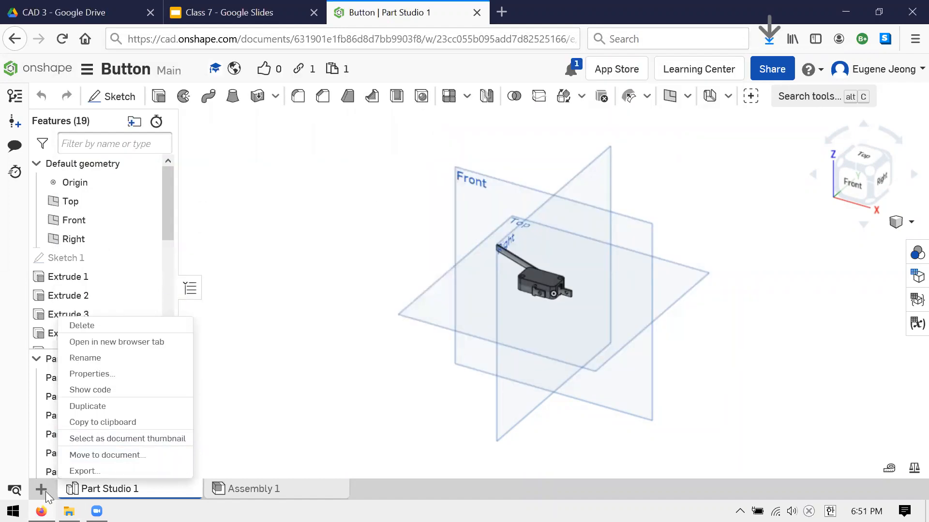
pyautogui.click(366, 367)
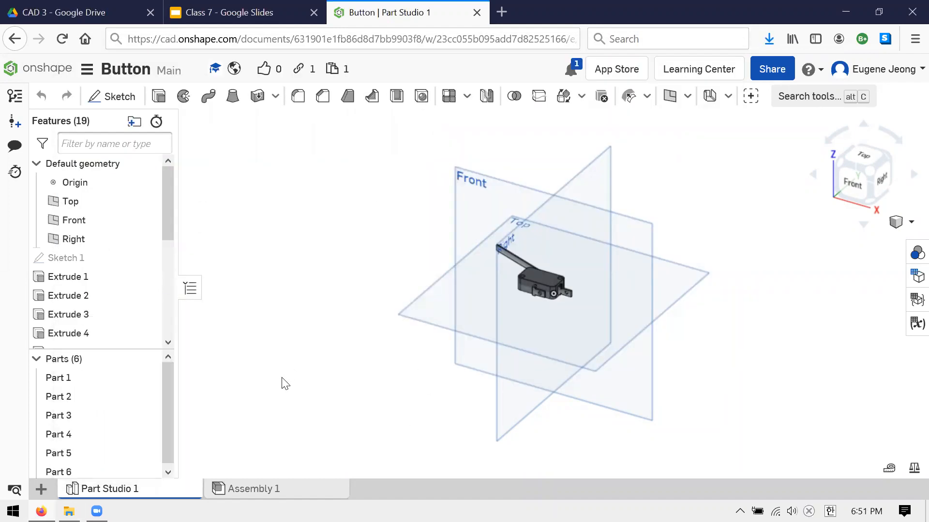
pyautogui.click(40, 493)
# - Import Part Studio 1.step from Downloads into the Button document as a composite part
pyautogui.click(116, 464)
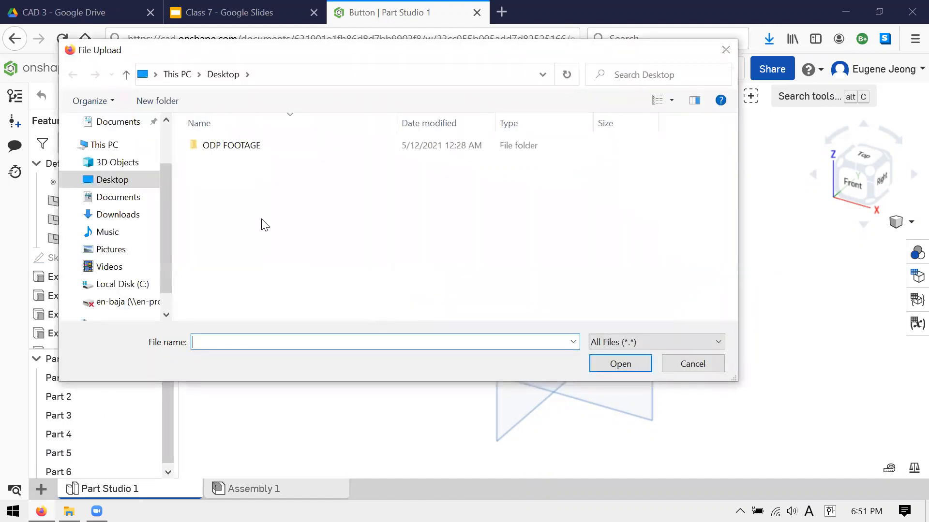
pyautogui.click(116, 215)
pyautogui.doubleClick(346, 167)
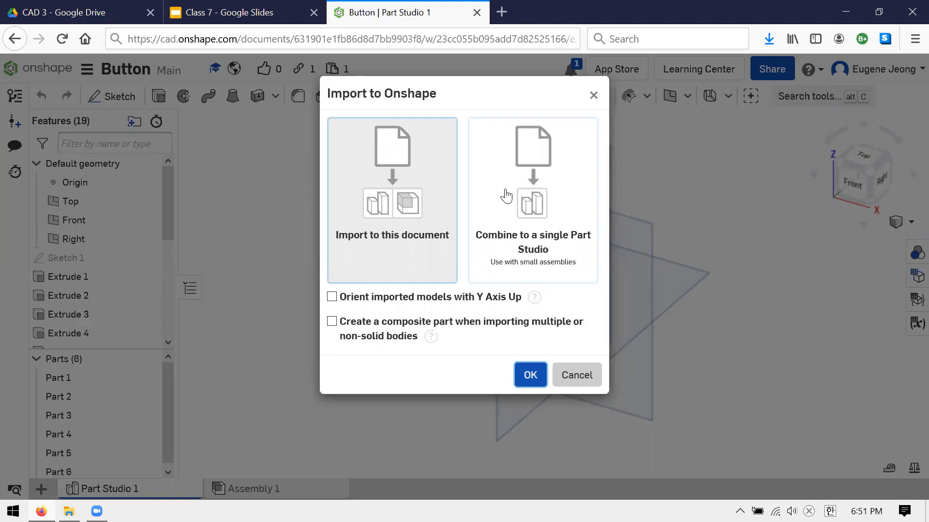
pyautogui.click(482, 218)
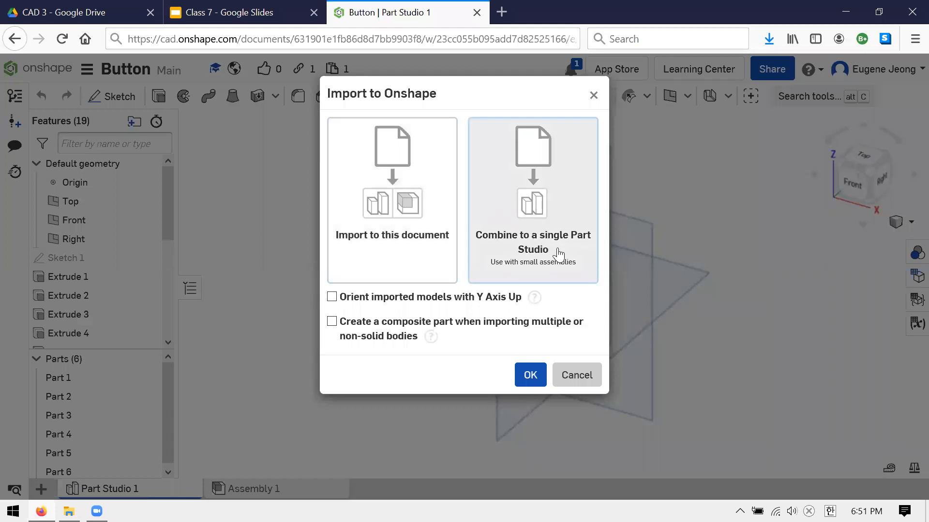
pyautogui.click(416, 223)
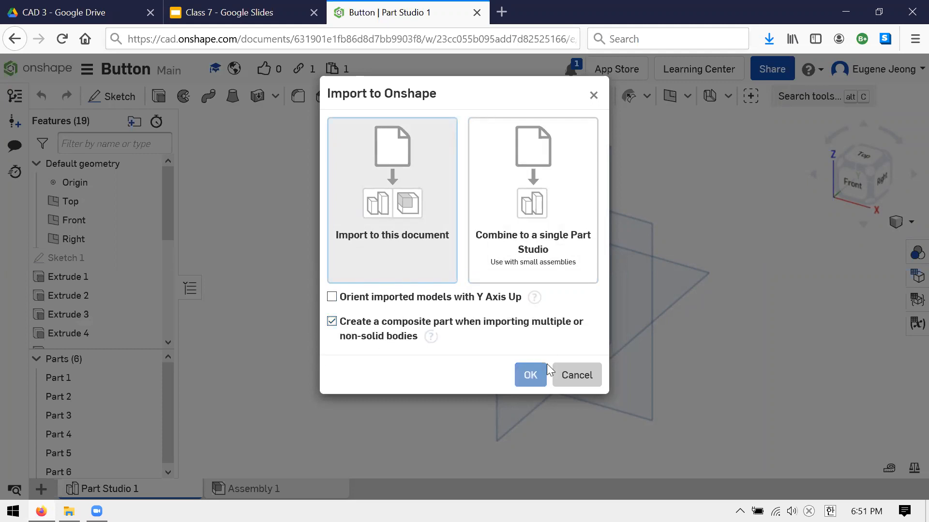
pyautogui.click(533, 376)
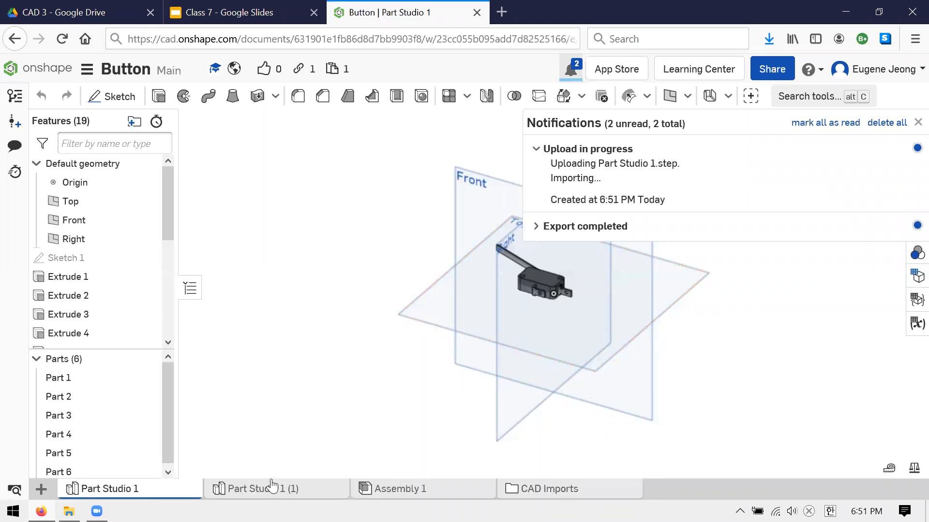
pyautogui.click(271, 485)
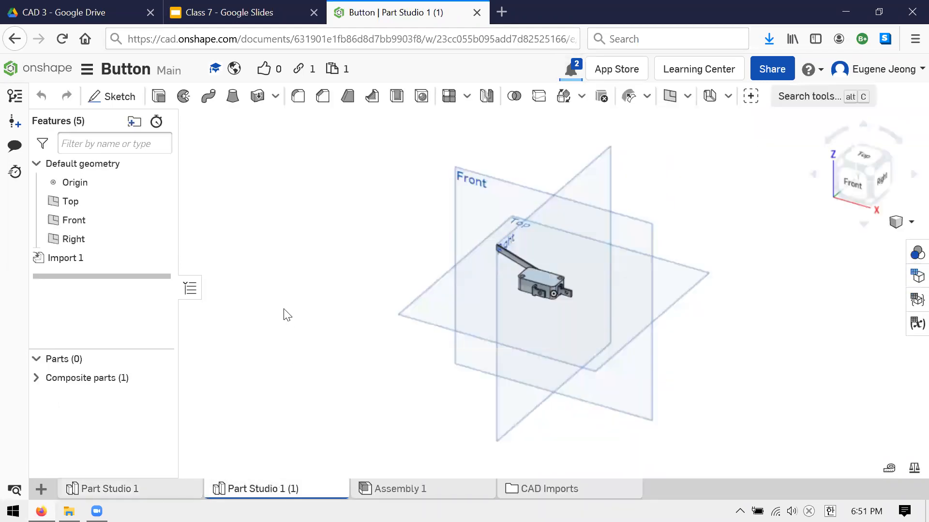
# - Inspect the imported switch in Part Studio 1 (1), then return and open Chassis
pyautogui.moveTo(514, 401); pyautogui.dragTo(507, 457, button='right')
pyautogui.scroll(5, 553, 200)
pyautogui.moveTo(509, 354); pyautogui.dragTo(647, 406)
pyautogui.click(628, 184)
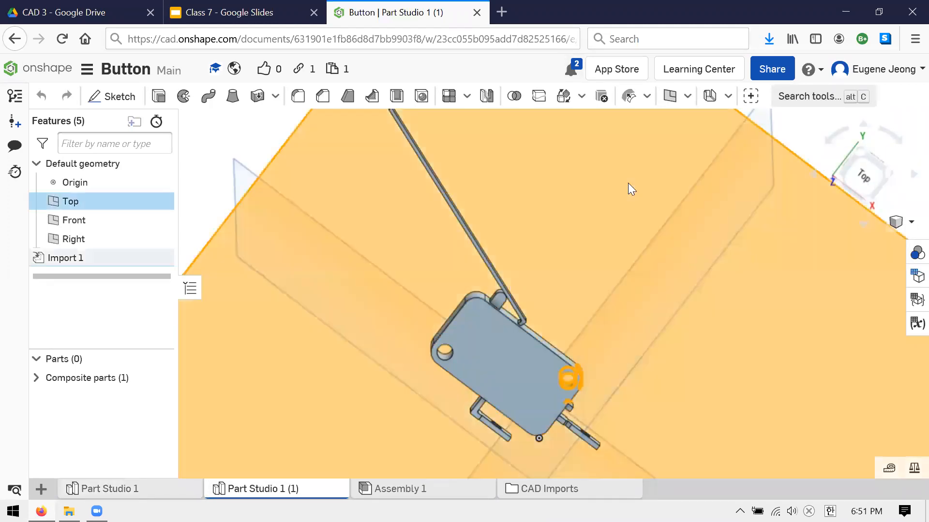
pyautogui.scroll(1, 614, 226)
pyautogui.scroll(-4, 612, 226)
pyautogui.scroll(-3, 612, 226)
pyautogui.click(771, 190)
pyautogui.click(18, 69)
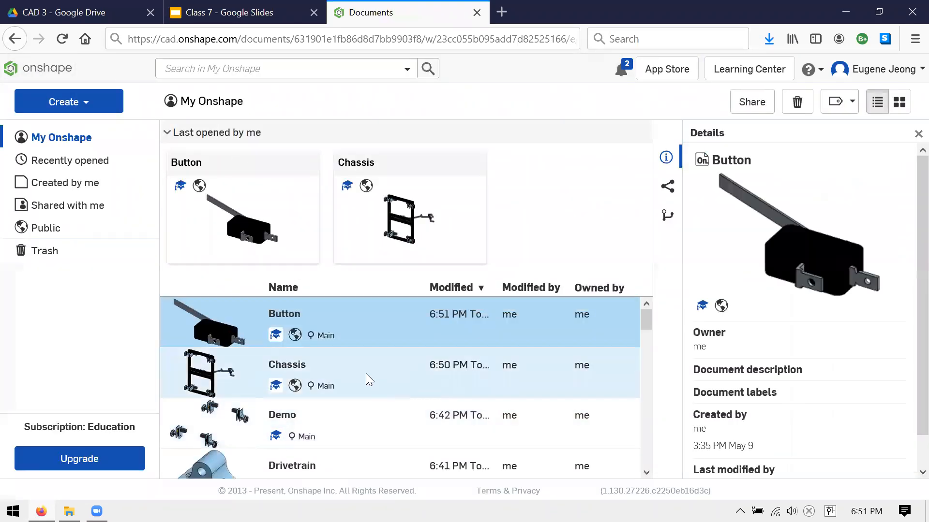
pyautogui.doubleClick(365, 374)
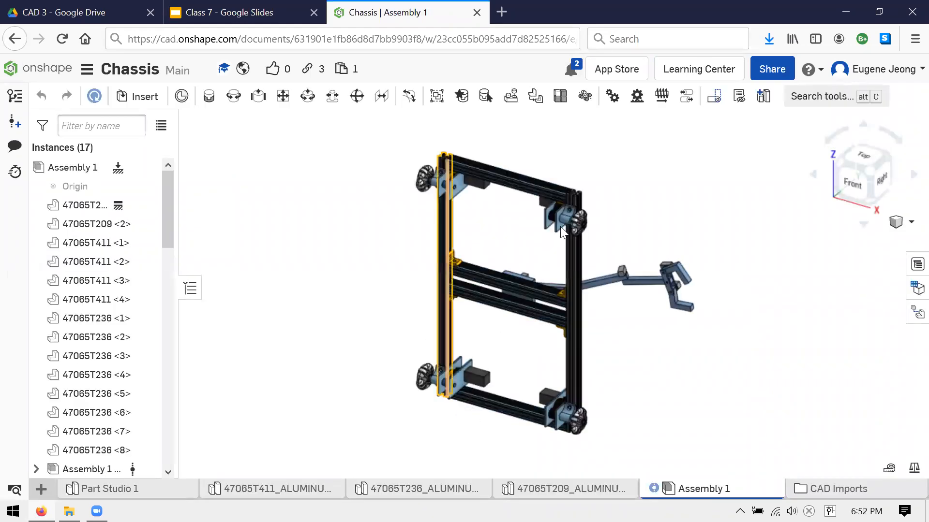
# - Orbit the chassis assembly and browse the Button document's Part Studios for insertion
pyautogui.moveTo(562, 214); pyautogui.dragTo(451, 253, button='right')
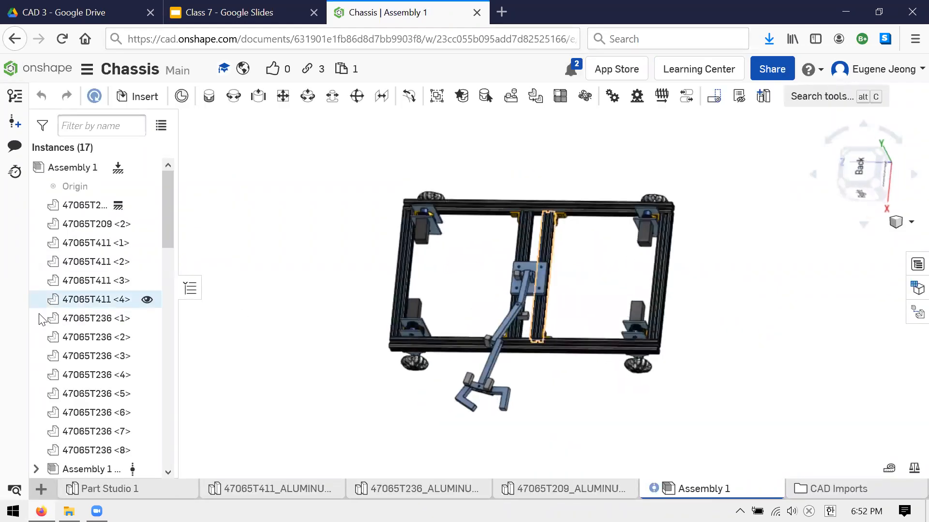
pyautogui.scroll(-8, 73, 329)
pyautogui.scroll(2, 87, 310)
pyautogui.scroll(1, 100, 243)
pyautogui.click(139, 96)
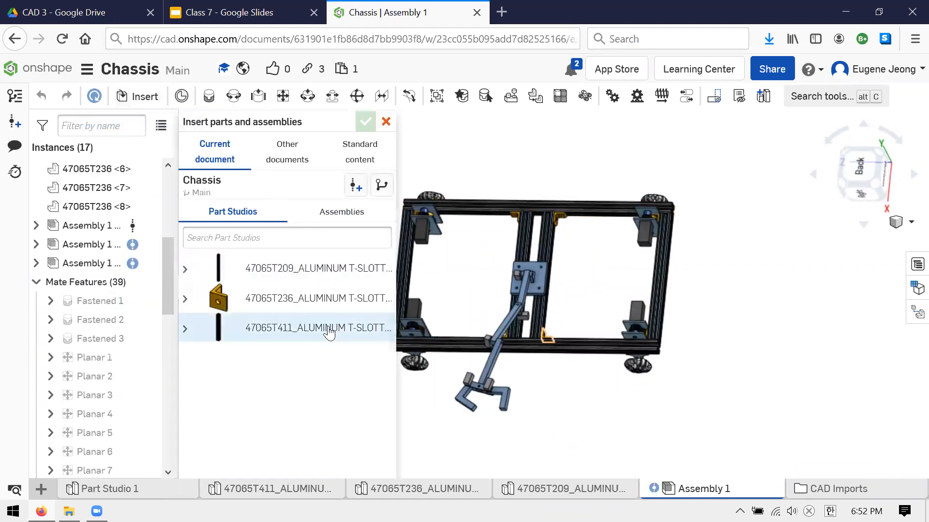
pyautogui.click(280, 145)
pyautogui.click(234, 236)
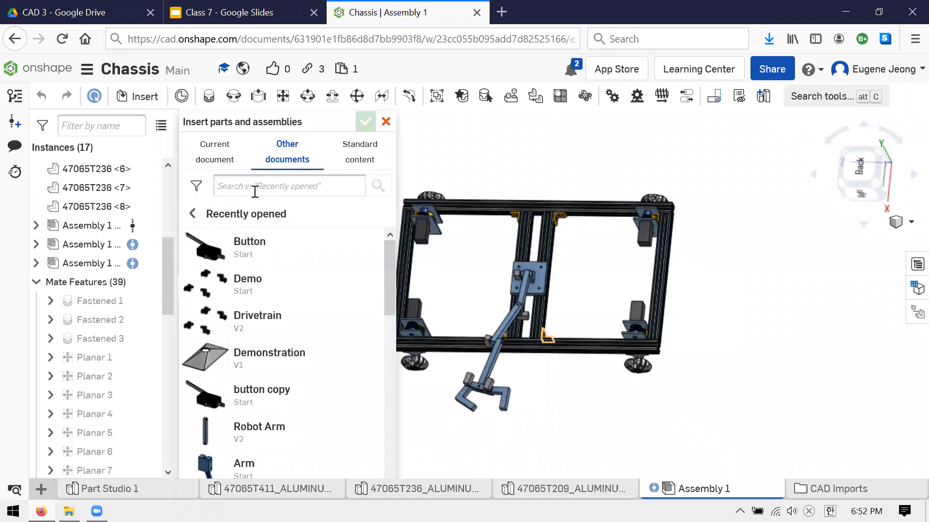
pyautogui.click(261, 263)
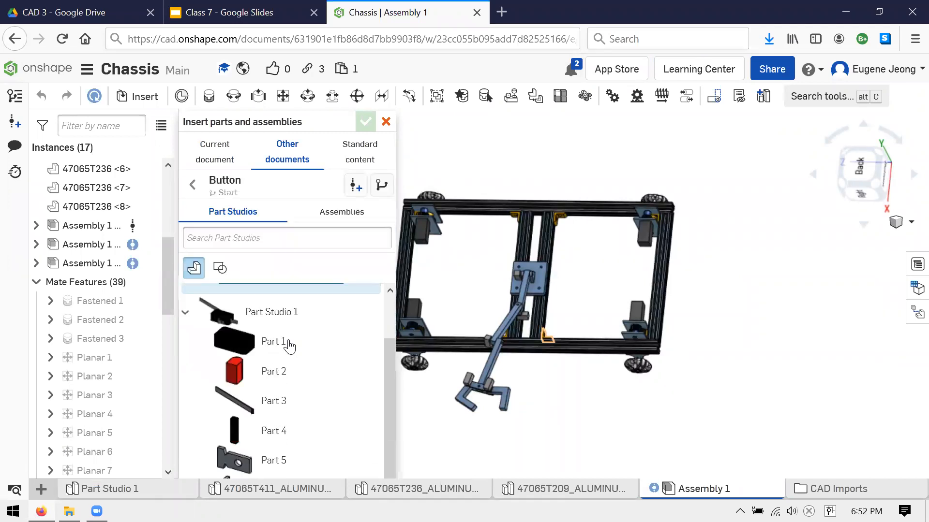
pyautogui.moveTo(294, 121)
pyautogui.mouseDown()
pyautogui.moveTo(478, 121)
pyautogui.moveTo(305, 121)
pyautogui.mouseUp()
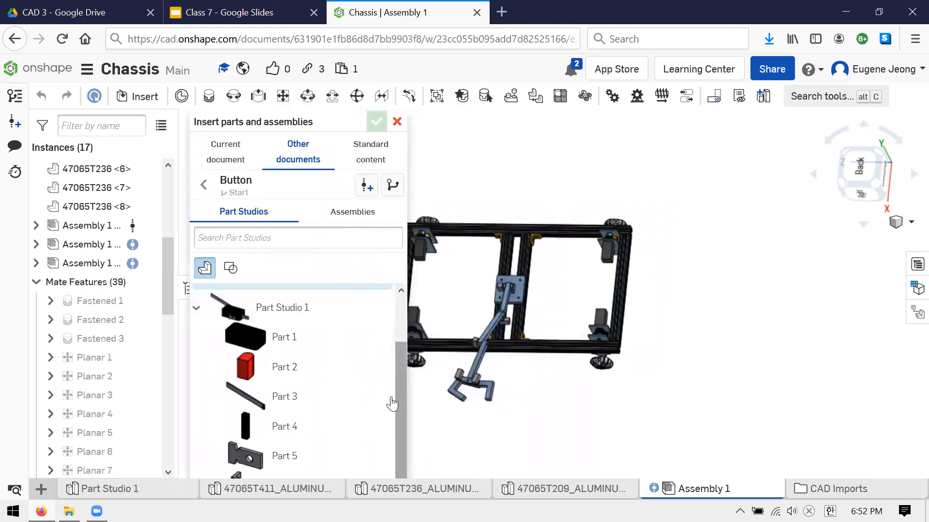
# - Create Button version V1 and list its Part Studio 1 parts, including composite parts
pyautogui.click(197, 315)
pyautogui.click(197, 364)
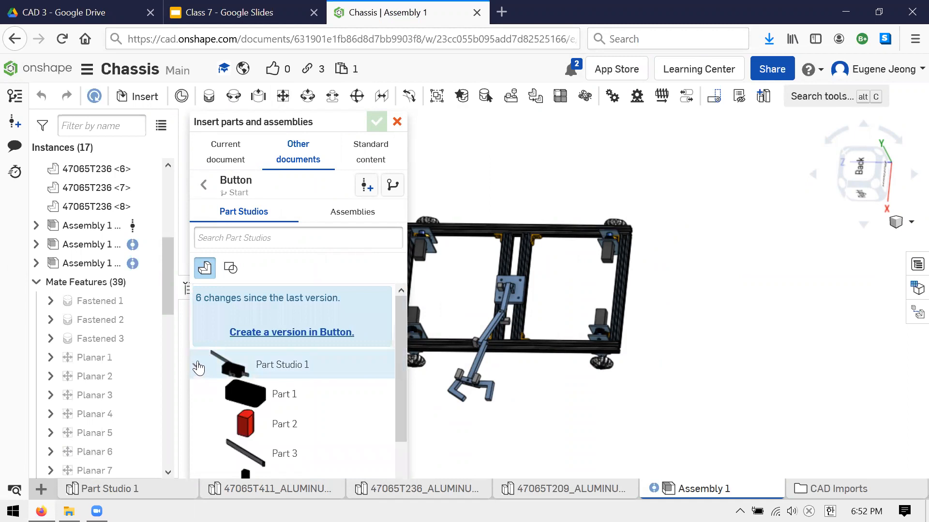
pyautogui.scroll(-1, 252, 386)
pyautogui.scroll(1, 253, 385)
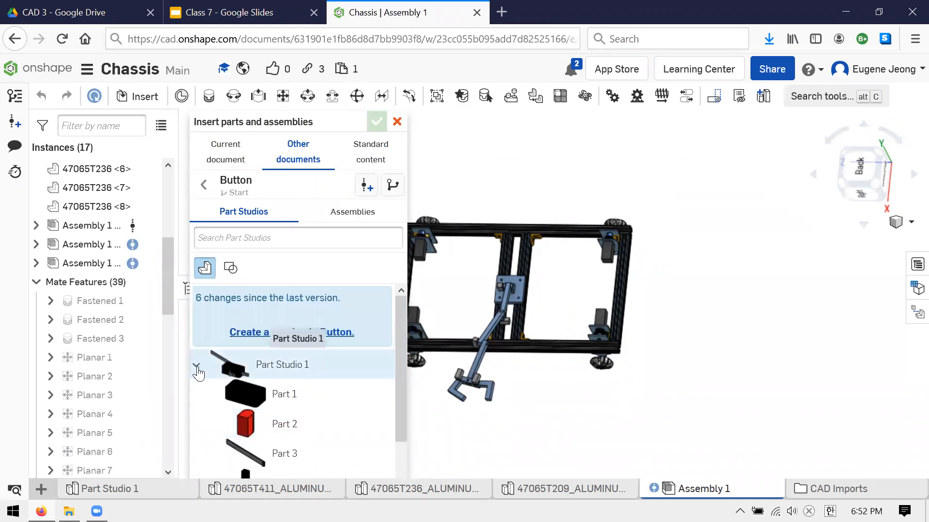
pyautogui.click(196, 365)
pyautogui.click(288, 333)
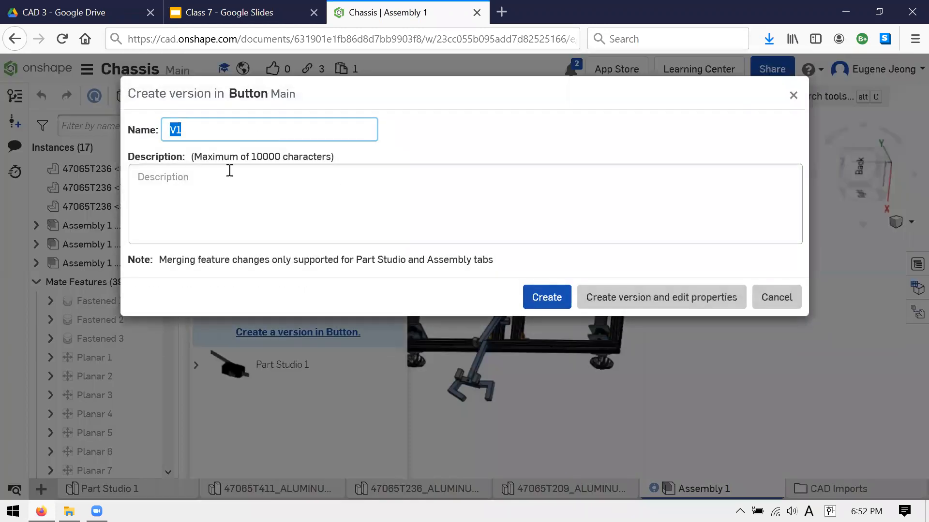
pyautogui.click(527, 295)
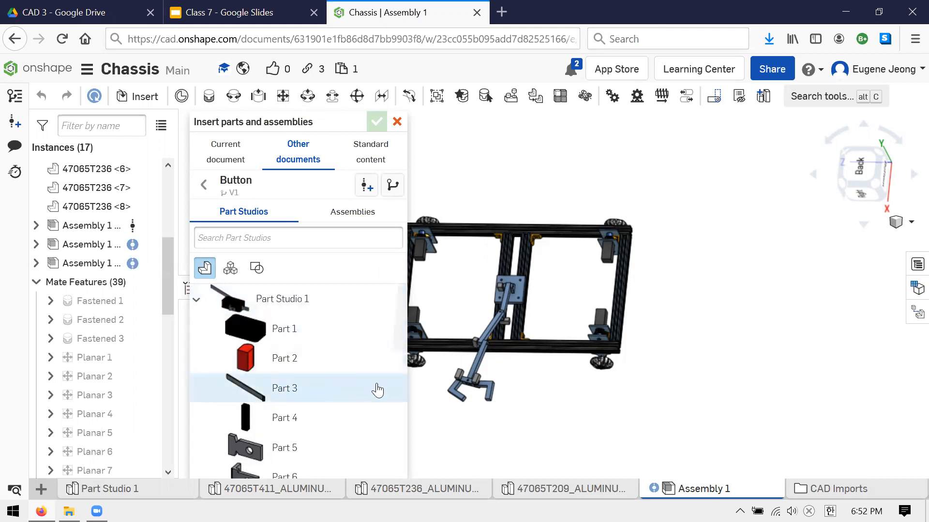
pyautogui.click(240, 273)
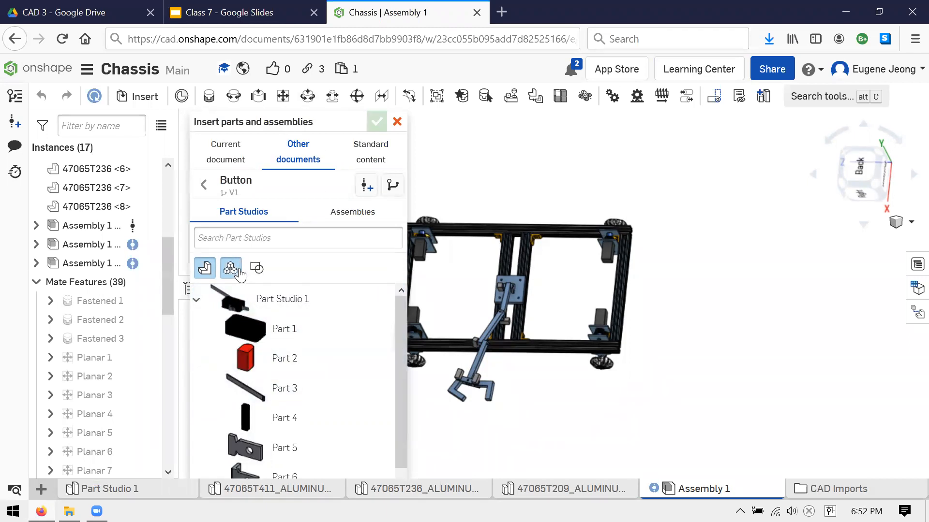
# - Insert four copies of the Button limit switch (Part Studio 1 (1)) into the chassis assembly
pyautogui.click(195, 301)
pyautogui.click(284, 335)
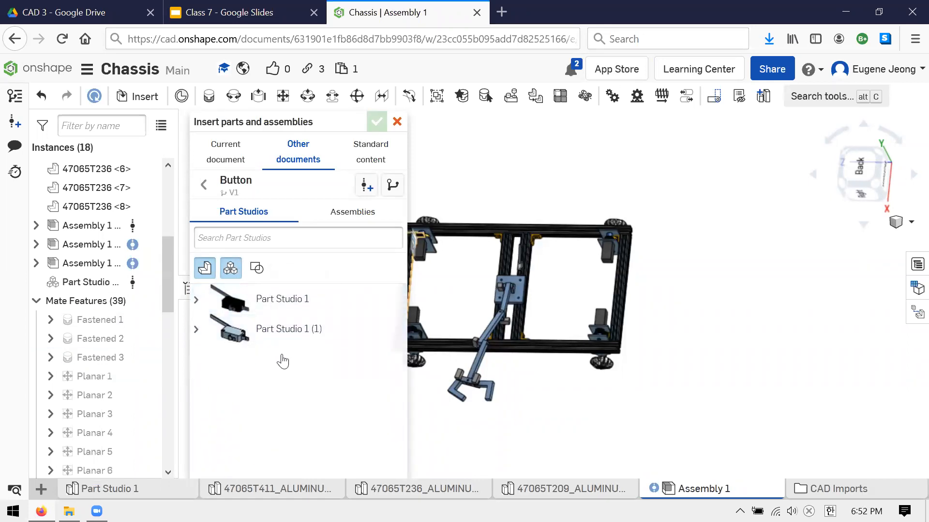
pyautogui.click(236, 328)
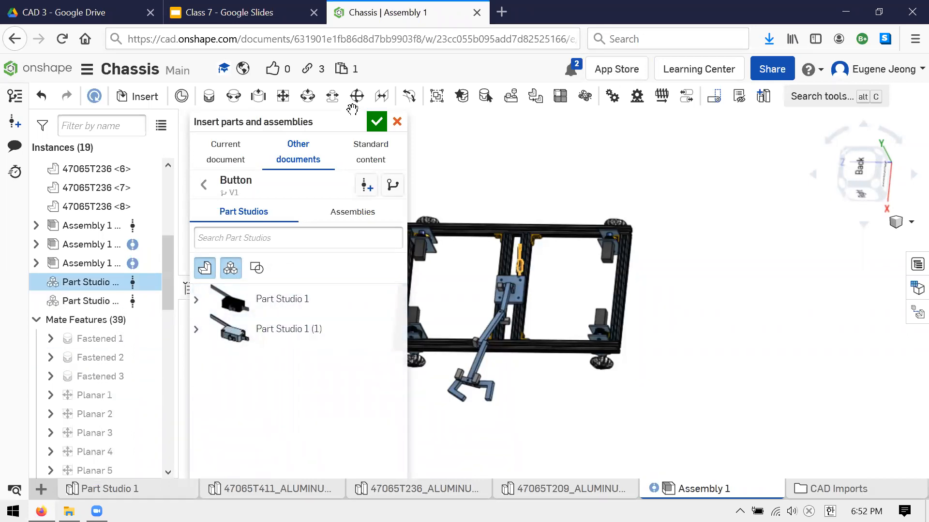
pyautogui.click(279, 335)
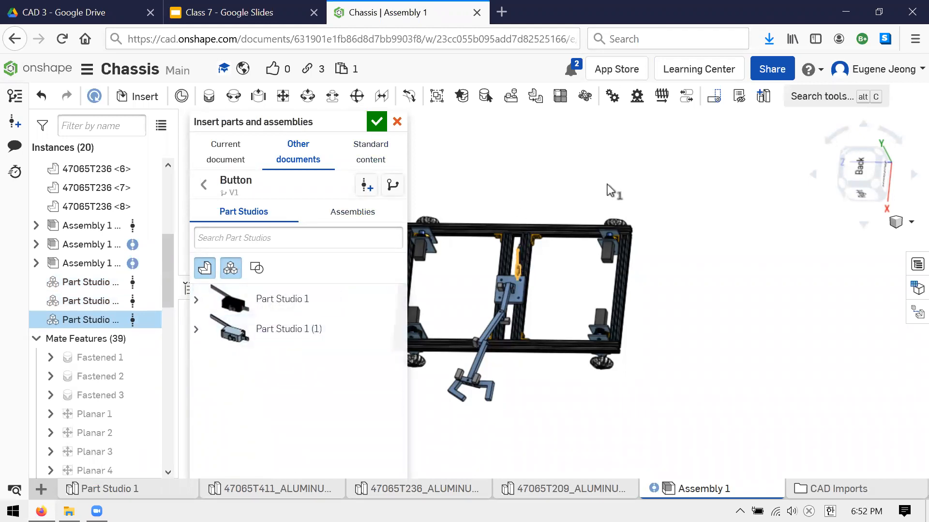
pyautogui.click(664, 214)
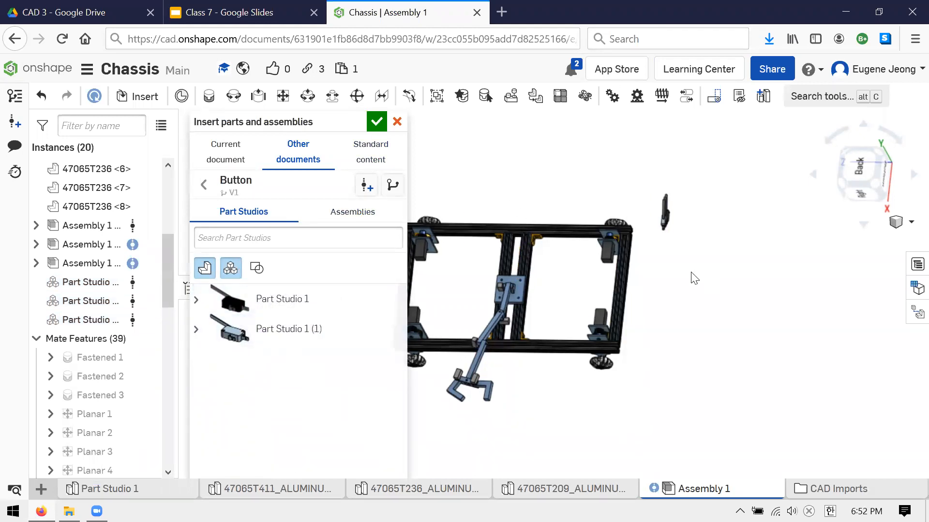
pyautogui.moveTo(691, 273); pyautogui.dragTo(609, 211, button='right')
pyautogui.scroll(5, 610, 216)
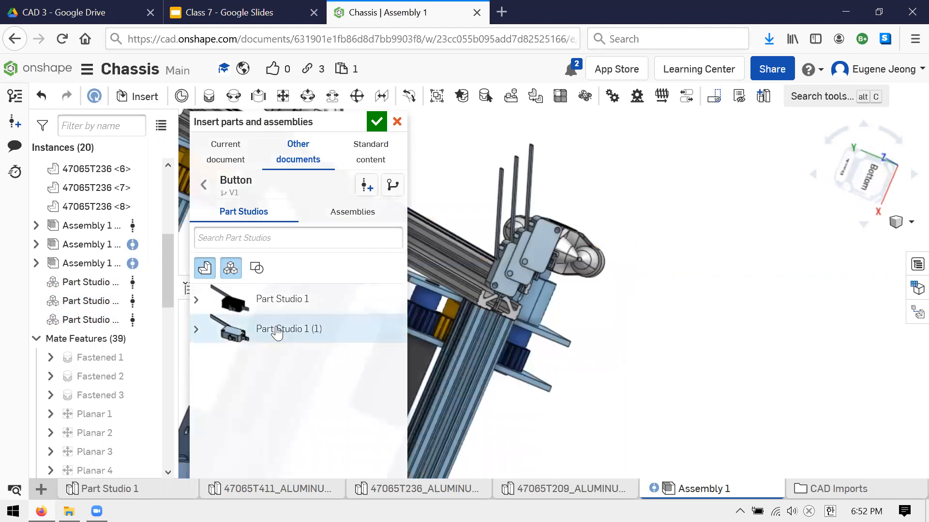
pyautogui.click(596, 237)
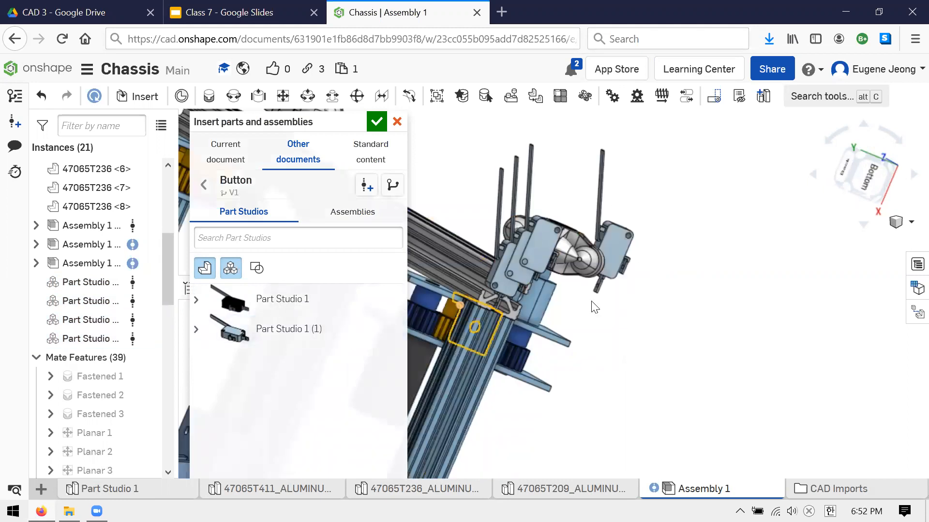
pyautogui.moveTo(593, 306); pyautogui.dragTo(667, 275, button='right')
pyautogui.scroll(-6, 591, 287)
pyautogui.scroll(3, 744, 264)
pyautogui.scroll(-2, 746, 269)
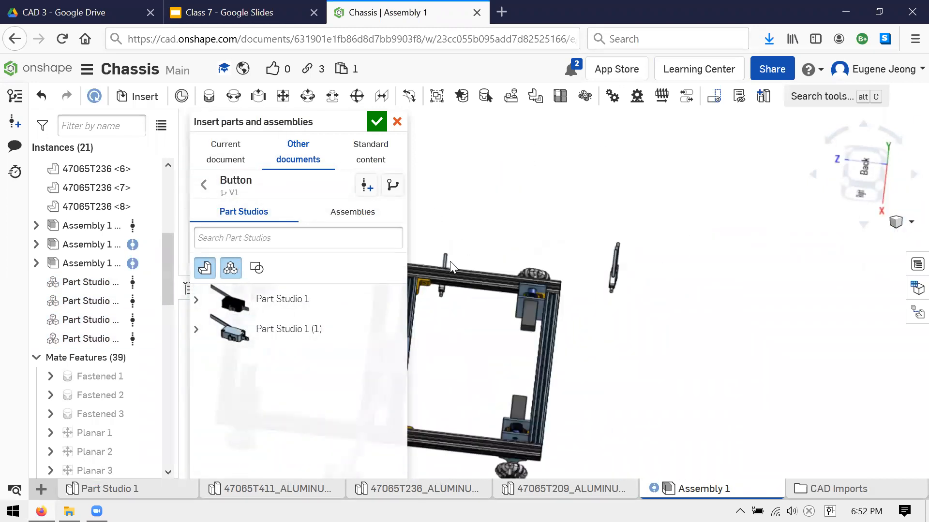
pyautogui.click(376, 124)
# - Orbit to the assembly's left side and start Planar mate 37 for one limit switch
pyautogui.moveTo(571, 283); pyautogui.dragTo(552, 370, button='right')
pyautogui.scroll(4, 461, 382)
pyautogui.scroll(-5, 434, 338)
pyautogui.scroll(5, 354, 412)
pyautogui.scroll(4, 552, 370)
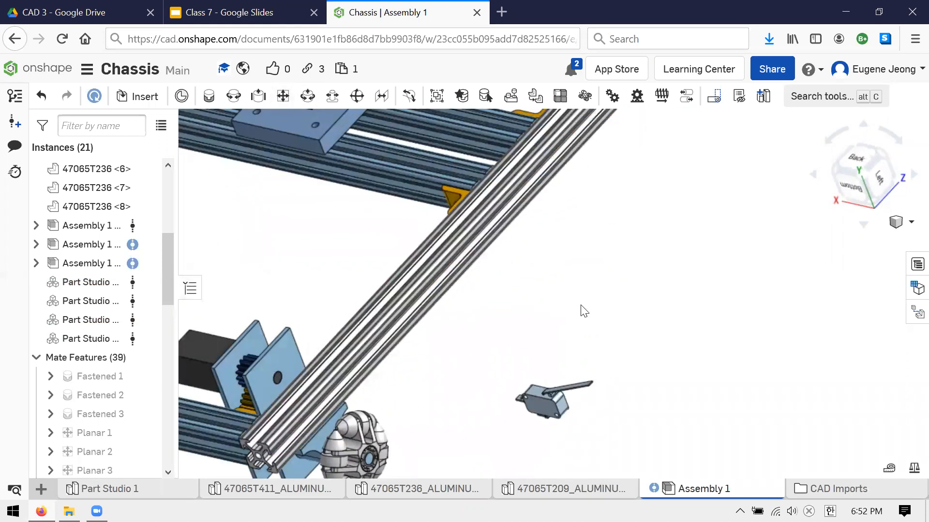
pyautogui.scroll(-2, 584, 392)
pyautogui.scroll(3, 584, 392)
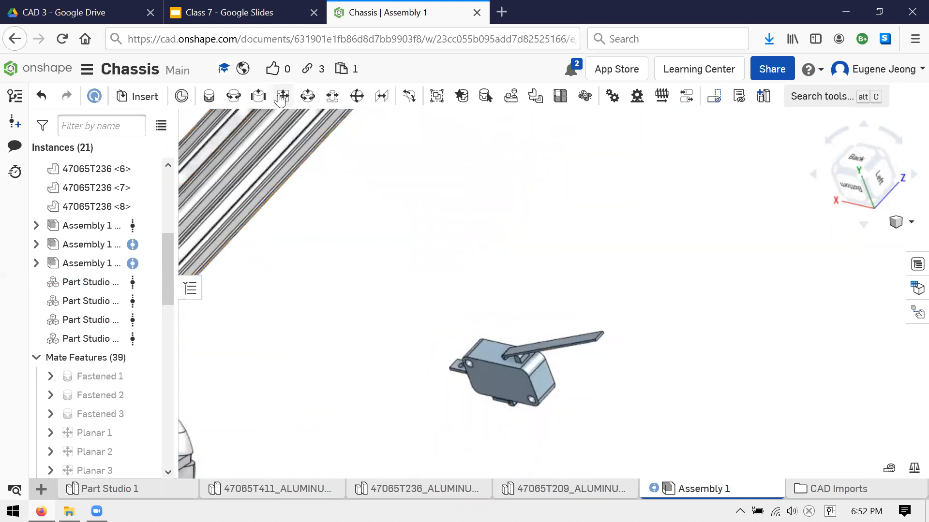
pyautogui.click(293, 125)
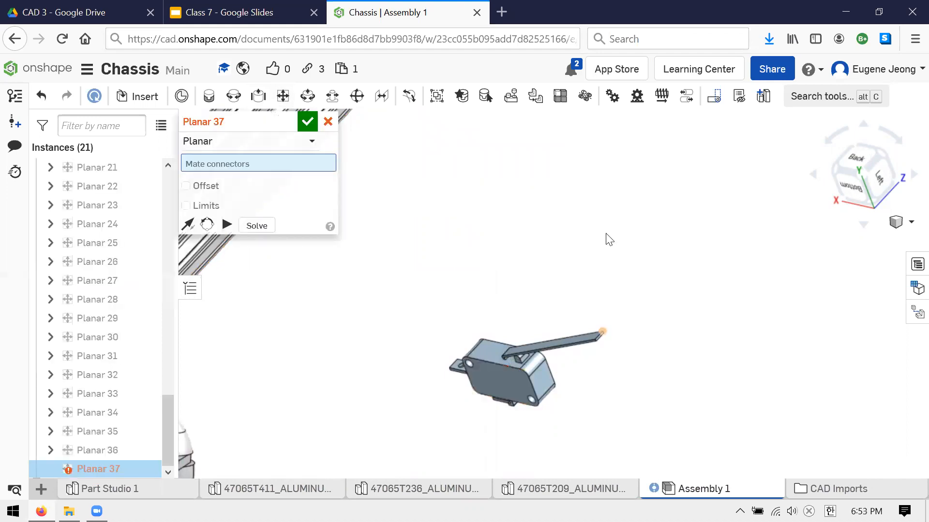
# - Mate the limit switch's connector to the 47065T209 rail's connector and commit Planar 37
pyautogui.scroll(6, 430, 266)
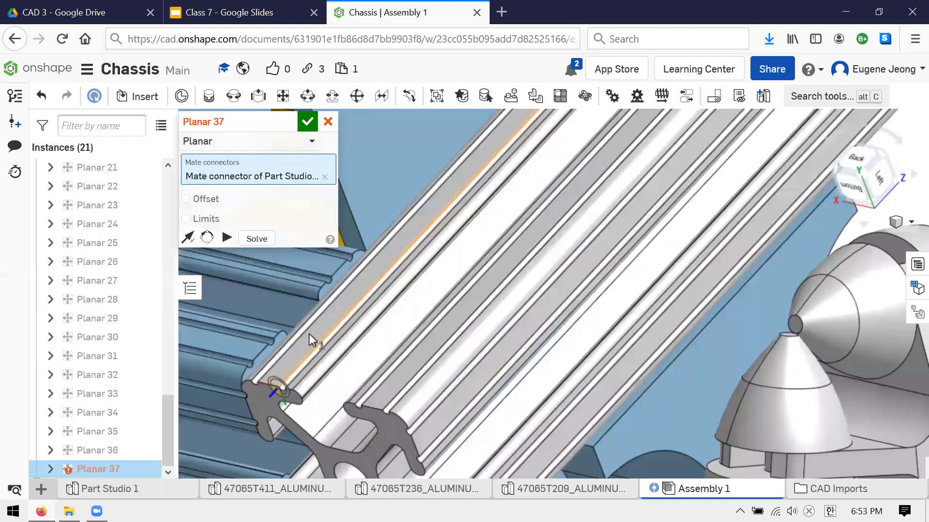
pyautogui.scroll(3, 484, 359)
pyautogui.click(483, 359)
pyautogui.scroll(-8, 483, 359)
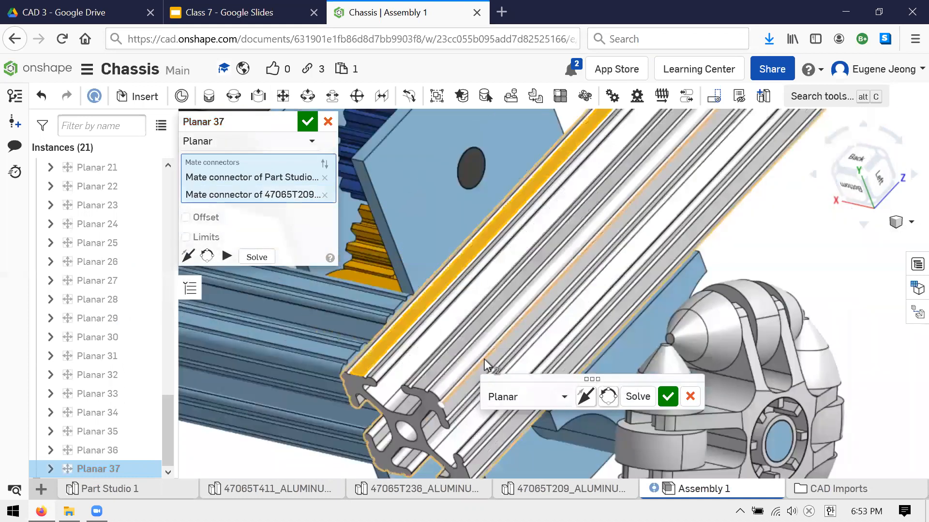
pyautogui.scroll(-2, 629, 370)
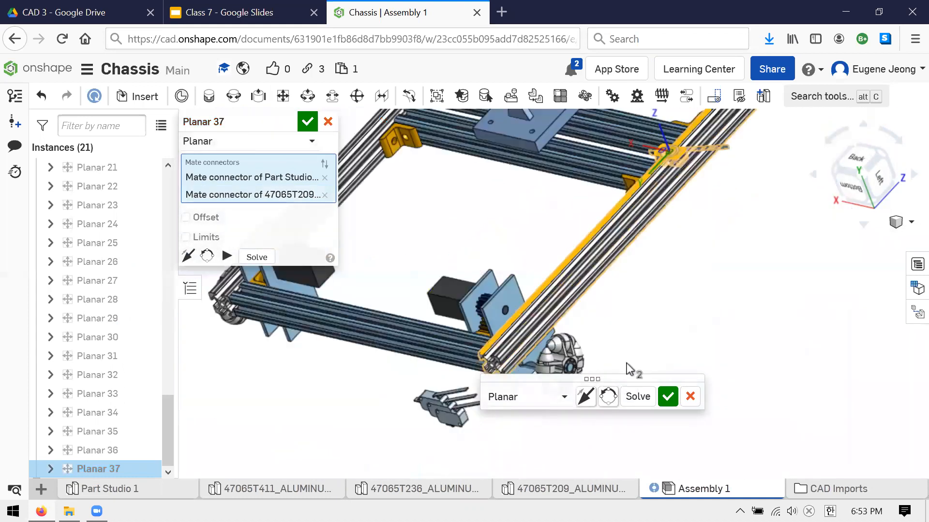
pyautogui.click(585, 396)
pyautogui.click(668, 396)
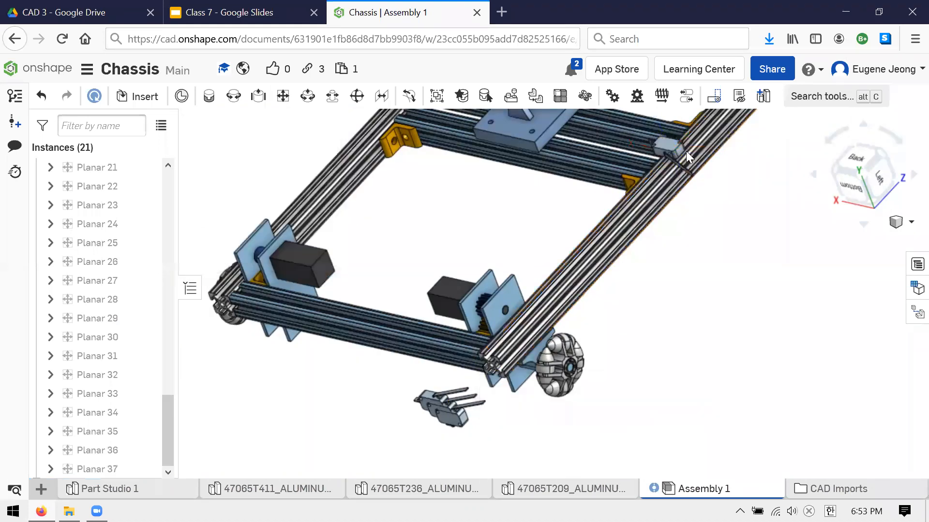
# - Start a second planar mate on another limit switch, then cancel it
pyautogui.press('p')
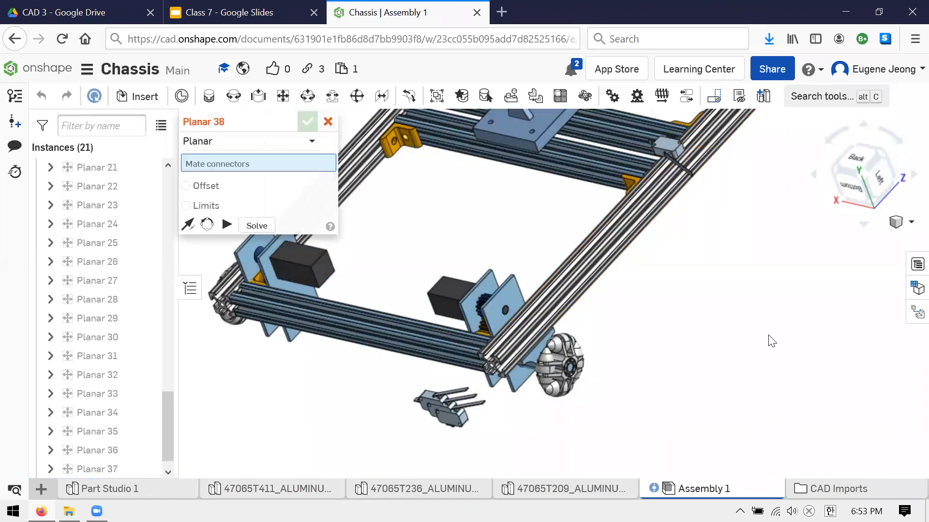
pyautogui.moveTo(555, 302); pyautogui.dragTo(705, 398)
pyautogui.click(471, 342)
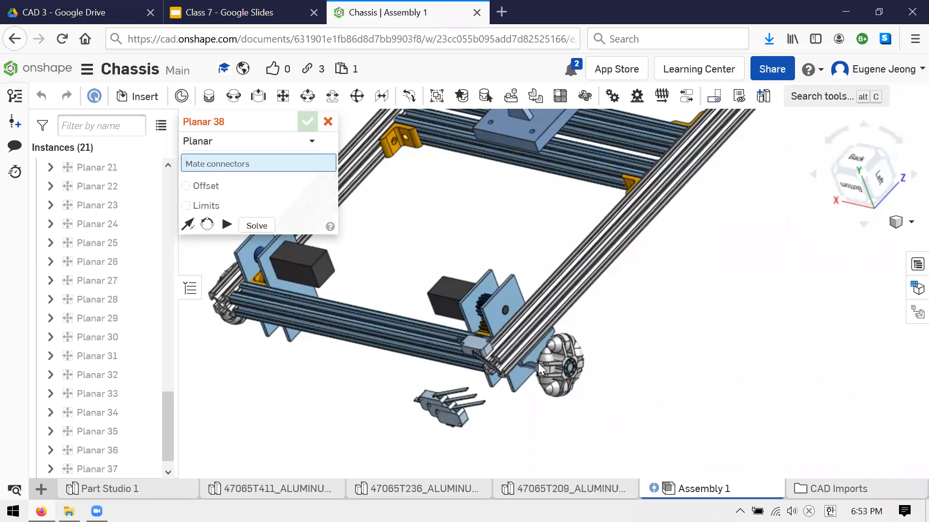
pyautogui.moveTo(643, 323); pyautogui.dragTo(666, 339, button='right')
pyautogui.scroll(4, 681, 208)
pyautogui.moveTo(697, 209); pyautogui.dragTo(729, 235, button='right')
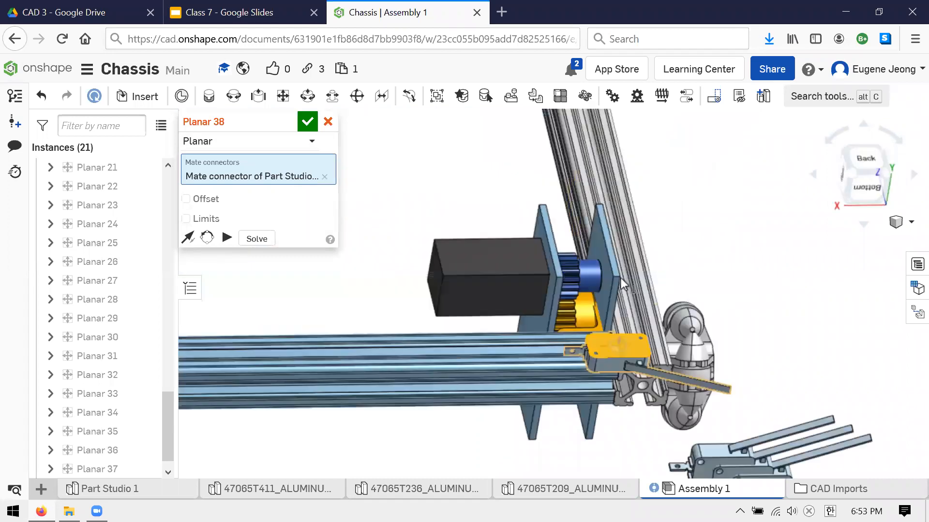
pyautogui.scroll(-3, 623, 284)
pyautogui.scroll(5, 686, 437)
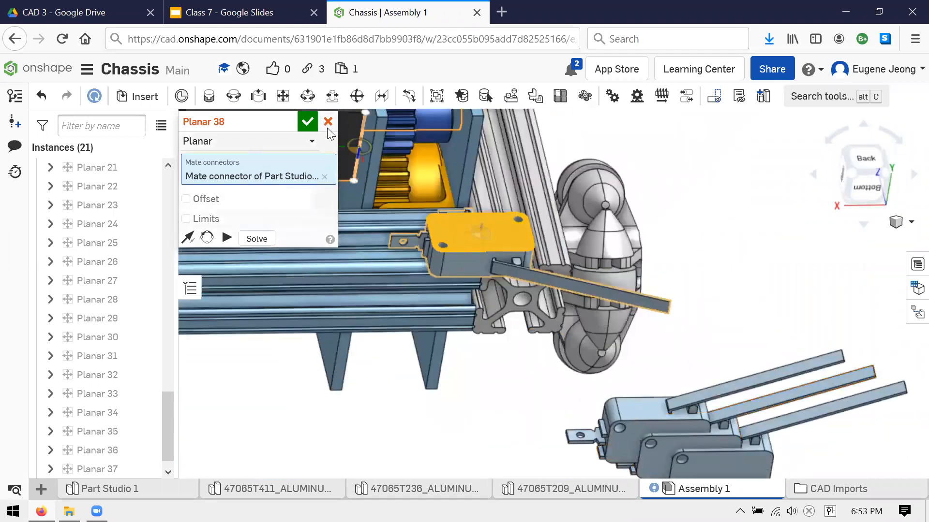
pyautogui.click(328, 122)
# - Inspect the three grouped limit switches from below and above, then open a blank Firefox tab
pyautogui.scroll(2, 511, 384)
pyautogui.scroll(-4, 597, 325)
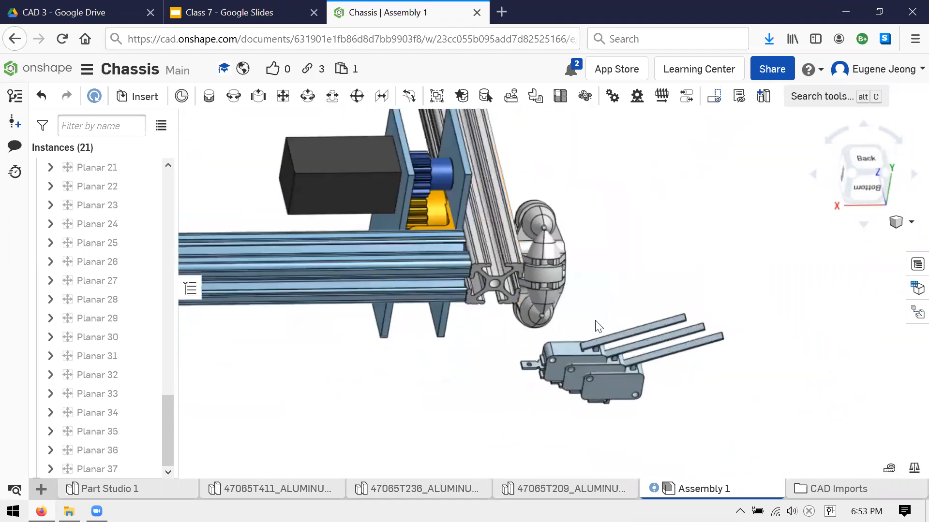
pyautogui.scroll(4, 597, 326)
pyautogui.scroll(3, 582, 249)
pyautogui.scroll(-5, 596, 267)
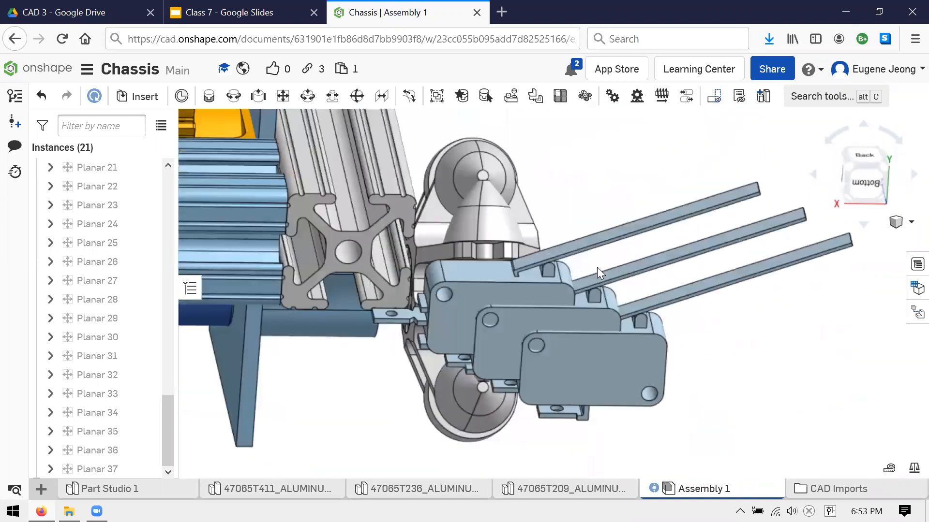
pyautogui.scroll(2, 641, 289)
pyautogui.scroll(4, 666, 371)
pyautogui.scroll(-4, 667, 405)
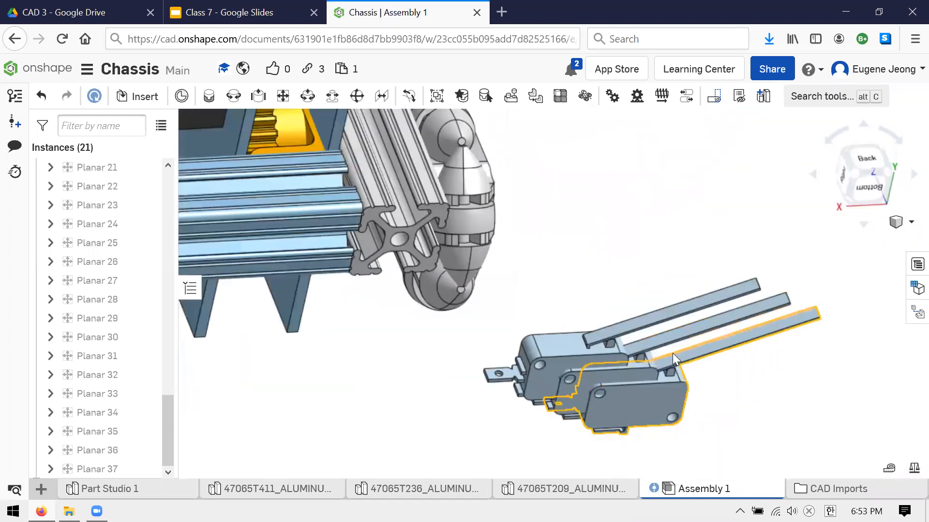
pyautogui.scroll(-2, 696, 376)
pyautogui.moveTo(692, 422); pyautogui.dragTo(425, 411, button='right')
pyautogui.scroll(3, 547, 393)
pyautogui.scroll(2, 633, 373)
pyautogui.moveTo(632, 373); pyautogui.dragTo(563, 308, button='right')
pyautogui.scroll(2, 688, 397)
pyautogui.scroll(3, 688, 398)
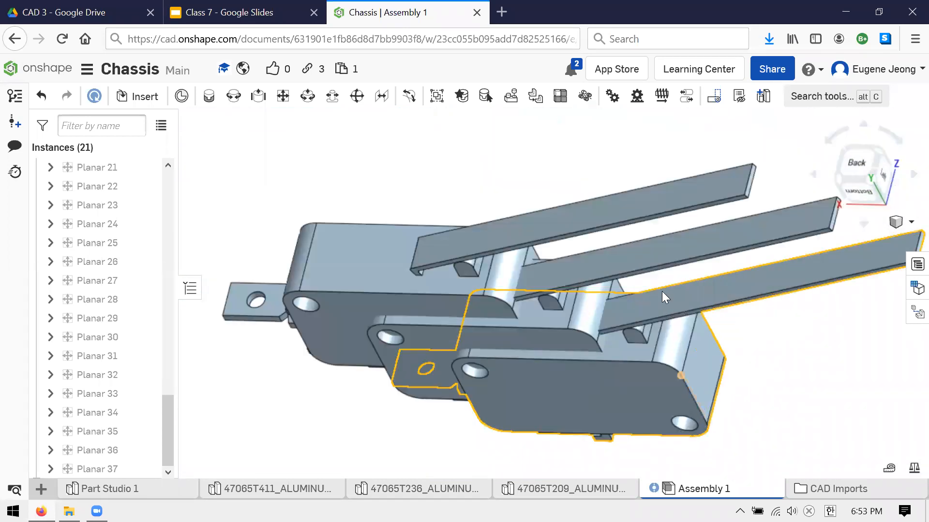
pyautogui.moveTo(614, 180); pyautogui.dragTo(604, 233, button='right')
pyautogui.scroll(-5, 591, 232)
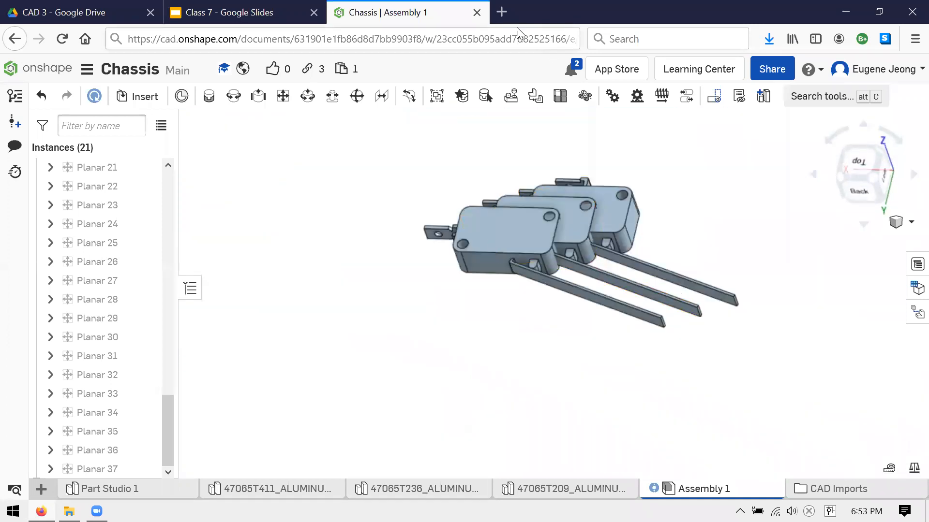
pyautogui.click(501, 12)
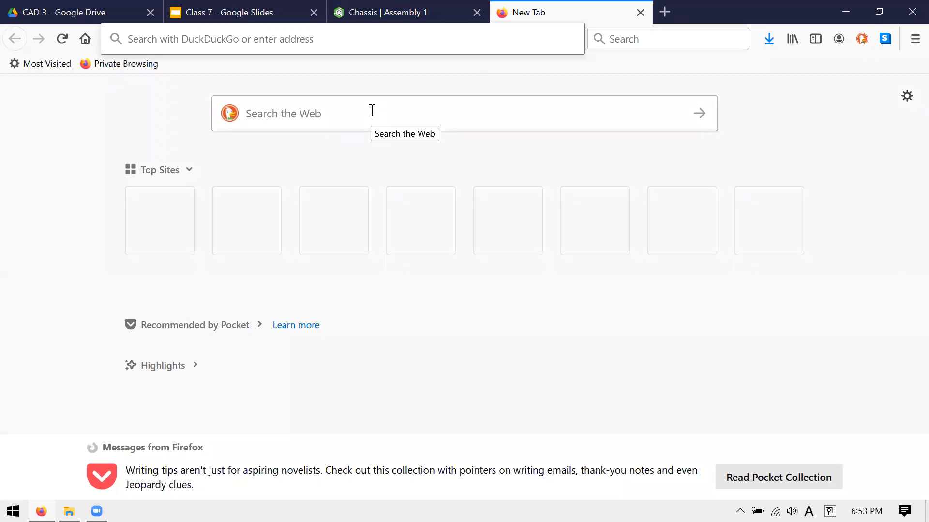
# - Reach the Digi-Key website through a web search and search it for 'ultrasonic sensor'
pyautogui.write('digikey')
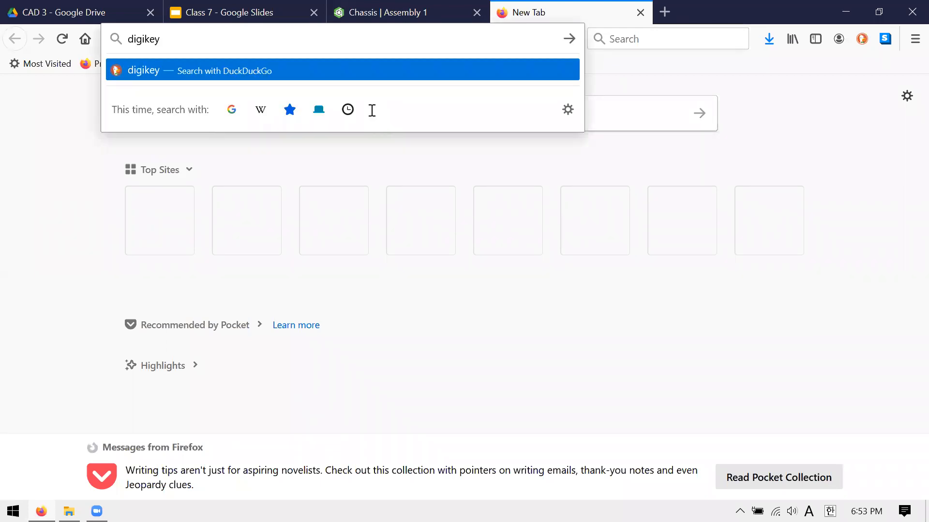
pyautogui.press('Return')
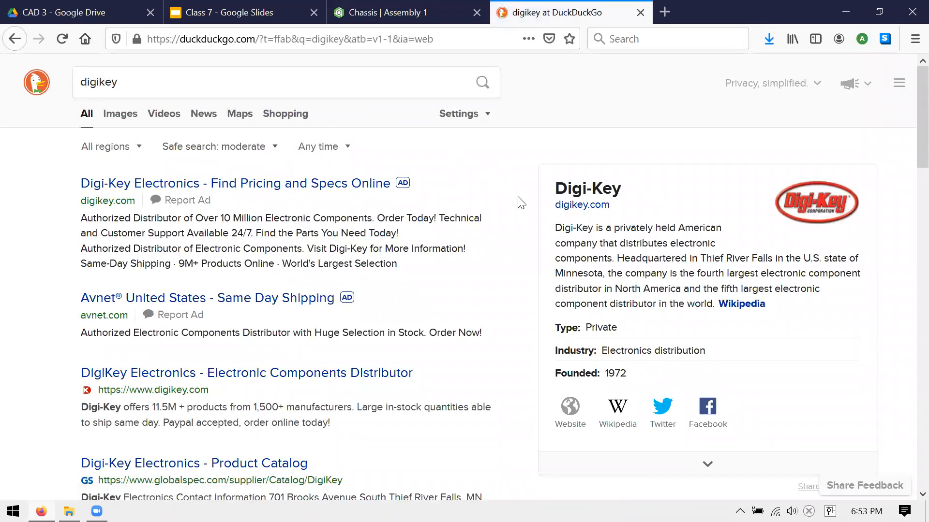
pyautogui.scroll(-3, 515, 203)
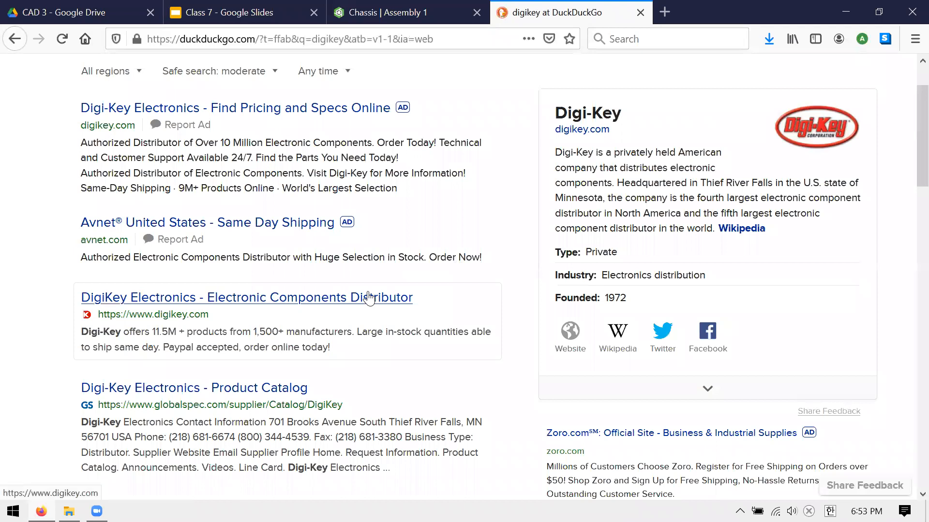
pyautogui.click(369, 299)
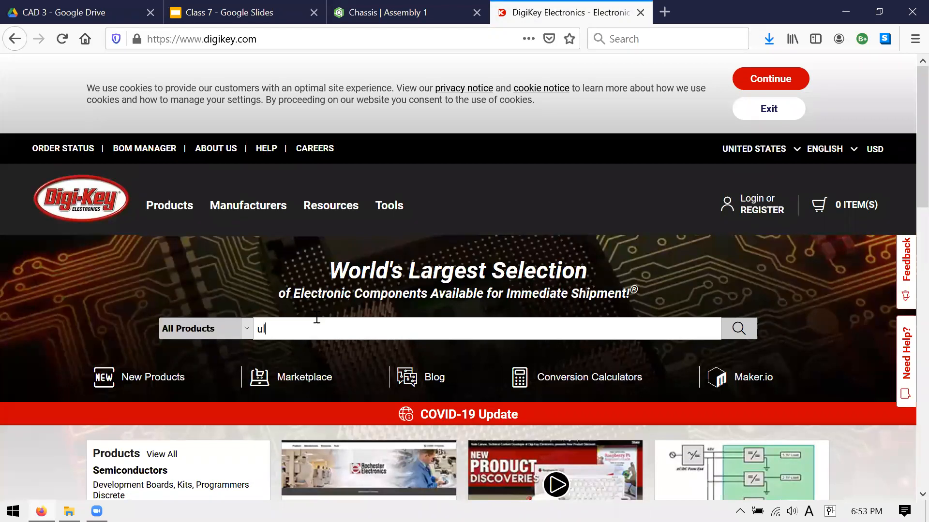
pyautogui.click(317, 321)
pyautogui.write('ultrasonic sensor')
pyautogui.press('Return')
# - Search the web for 'rev robotice' in a new tab
pyautogui.hotkey('ctrl', 't')
pyautogui.write('rev re')
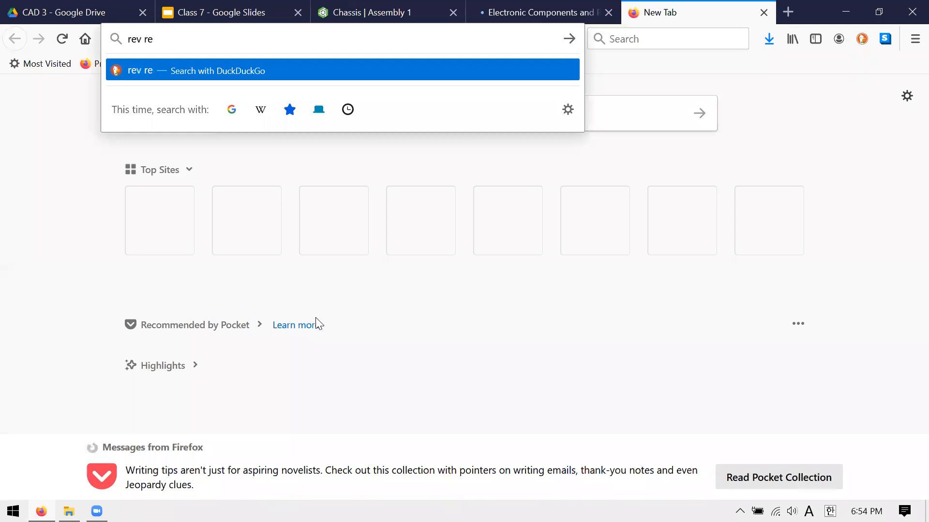
pyautogui.press('BackSpace')
pyautogui.write('obot')
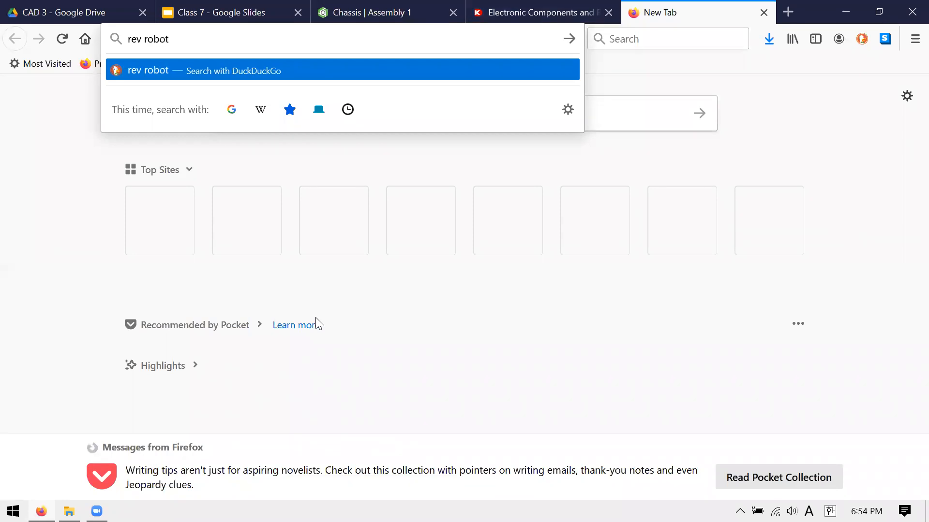
pyautogui.write('ice')
pyautogui.press('Return')
# - Open Digi-Key's Proximity Sensors category with CAD models, then return to the Onshape assembly
pyautogui.hotkey('ctrl', 'shift', 'Tab')
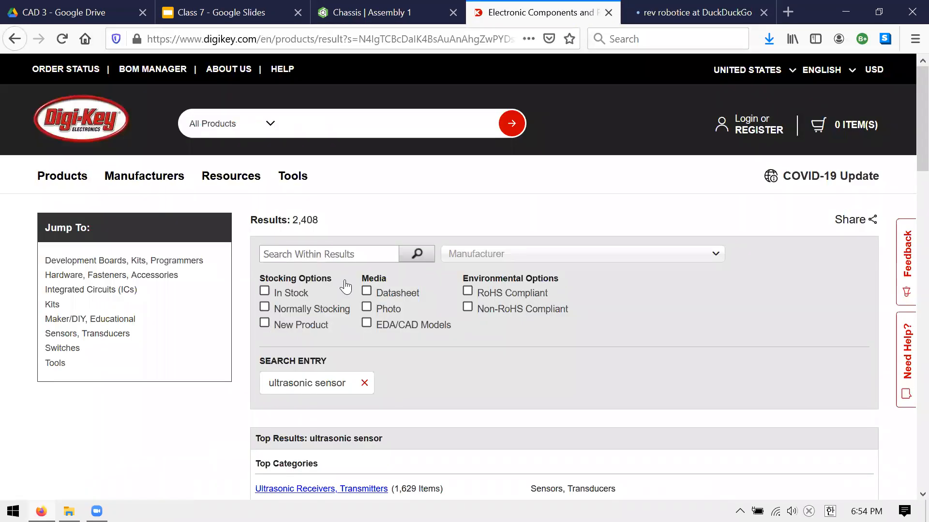
pyautogui.scroll(-3, 345, 286)
pyautogui.scroll(2, 349, 274)
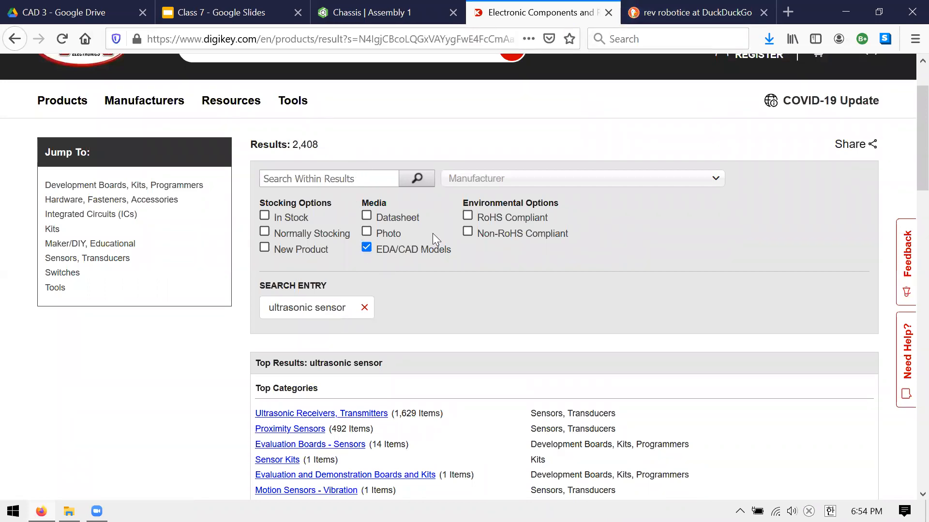
pyautogui.scroll(-3, 375, 207)
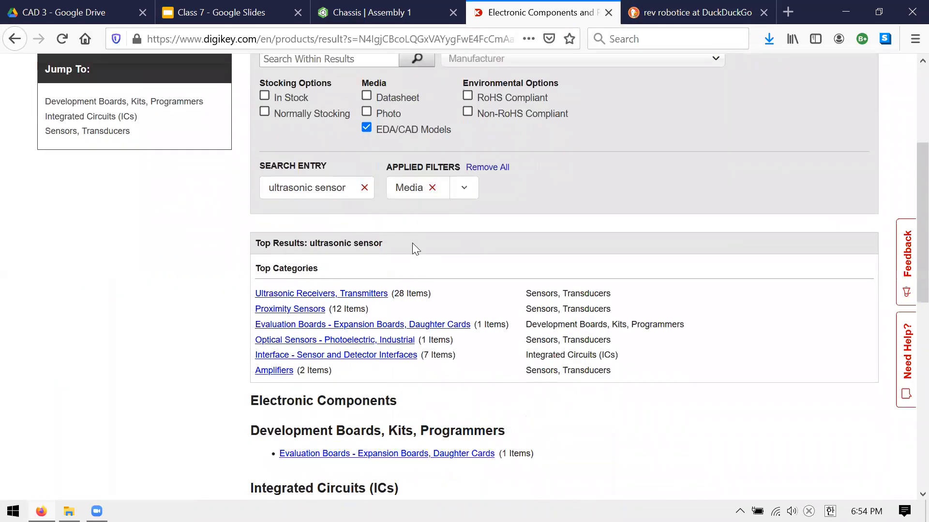
pyautogui.scroll(-3, 412, 243)
pyautogui.scroll(4, 591, 284)
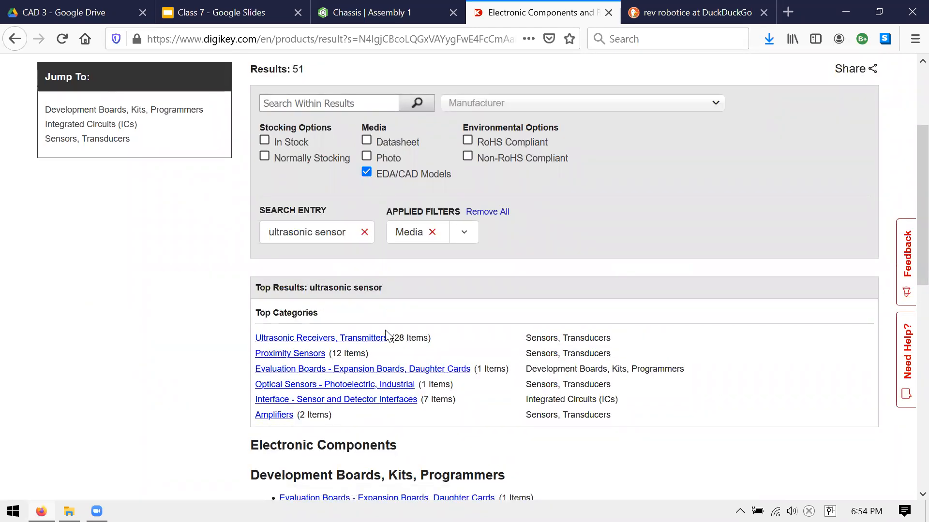
pyautogui.click(363, 338)
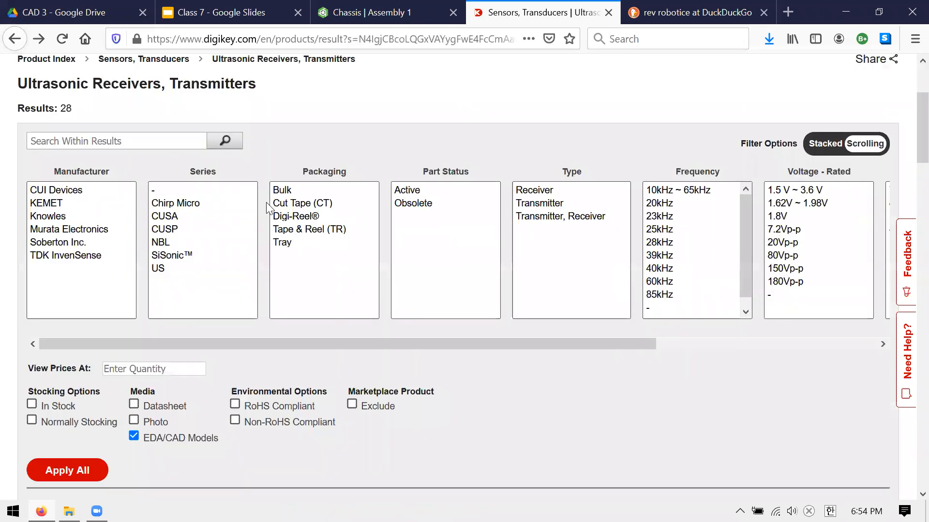
pyautogui.hotkey('alt', 'Left')
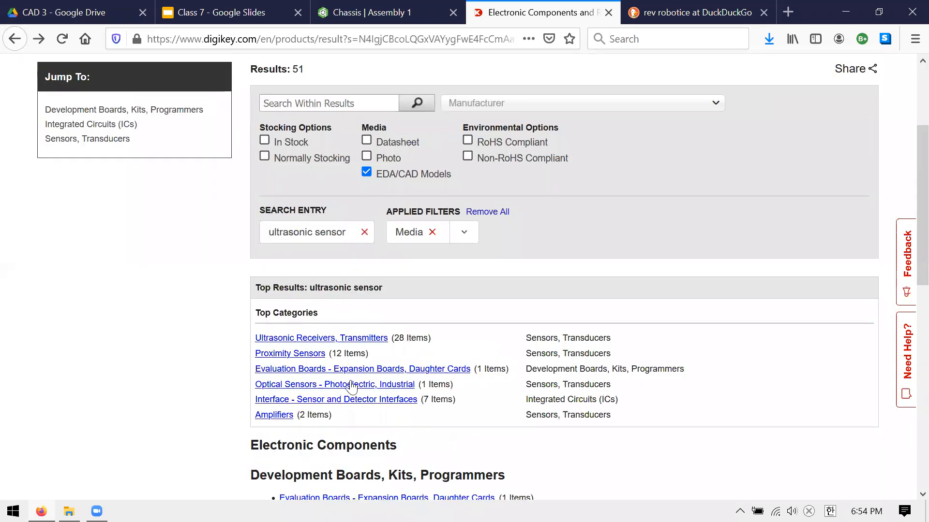
pyautogui.click(300, 358)
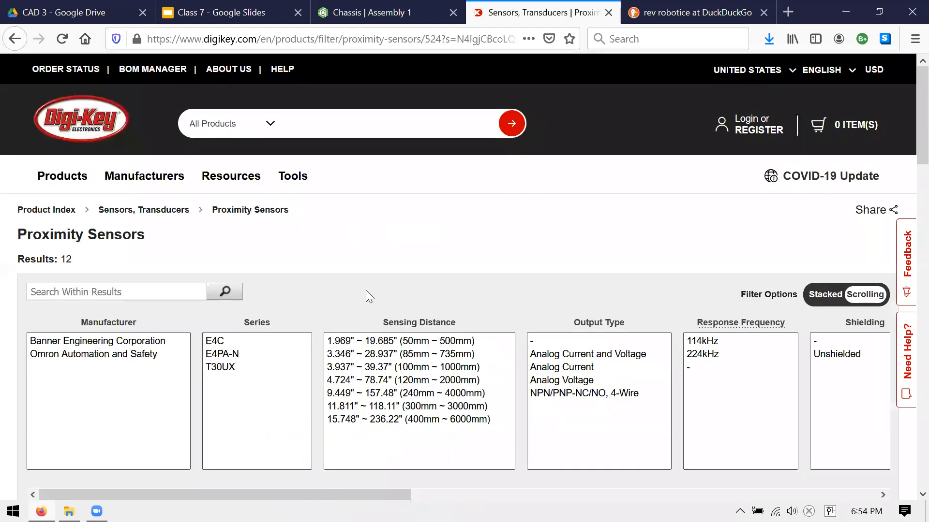
pyautogui.scroll(-3, 365, 290)
pyautogui.click(367, 12)
pyautogui.scroll(-1, 487, 285)
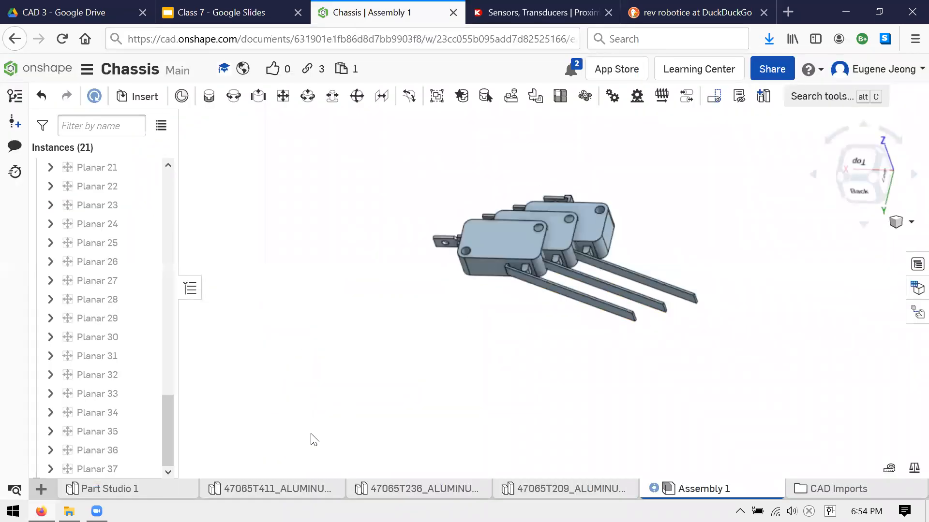
pyautogui.click(136, 493)
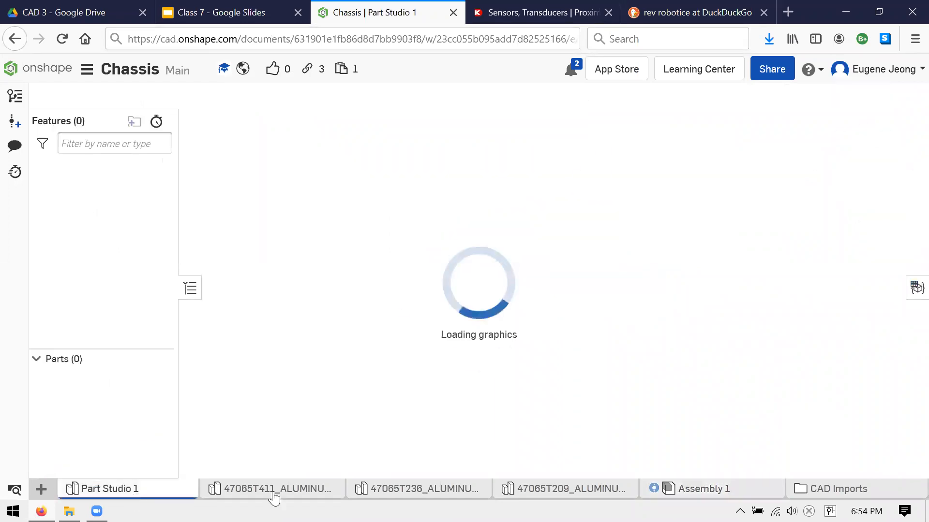
pyautogui.click(395, 490)
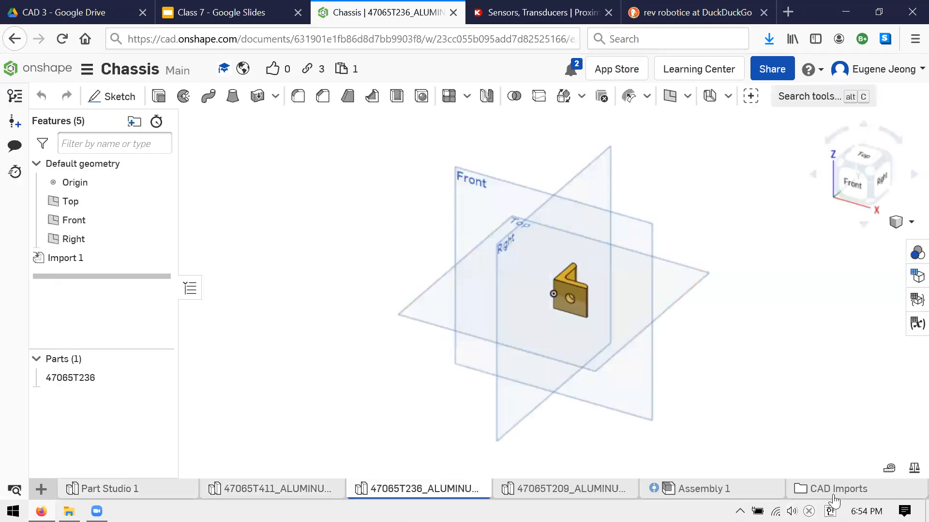
pyautogui.click(753, 495)
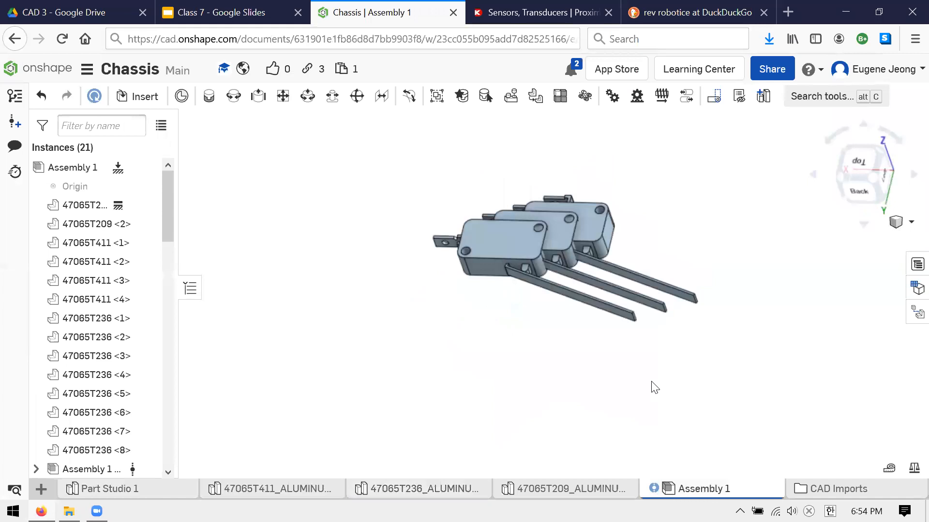
pyautogui.scroll(-8, 614, 220)
pyautogui.moveTo(504, 232); pyautogui.dragTo(556, 284, button='middle')
pyautogui.scroll(3, 609, 277)
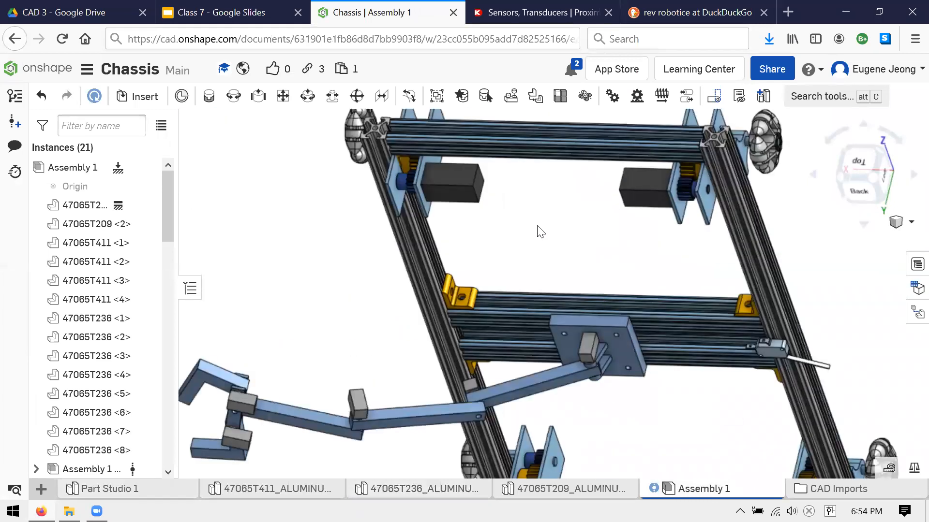
pyautogui.moveTo(464, 184); pyautogui.dragTo(575, 286, button='right')
pyautogui.scroll(3, 508, 302)
pyautogui.scroll(-3, 555, 248)
pyautogui.moveTo(555, 249); pyautogui.dragTo(546, 214, button='middle')
pyautogui.scroll(4, 551, 208)
pyautogui.moveTo(560, 197); pyautogui.dragTo(603, 264, button='right')
pyautogui.moveTo(537, 150); pyautogui.dragTo(563, 208, button='right')
pyautogui.scroll(5, 556, 208)
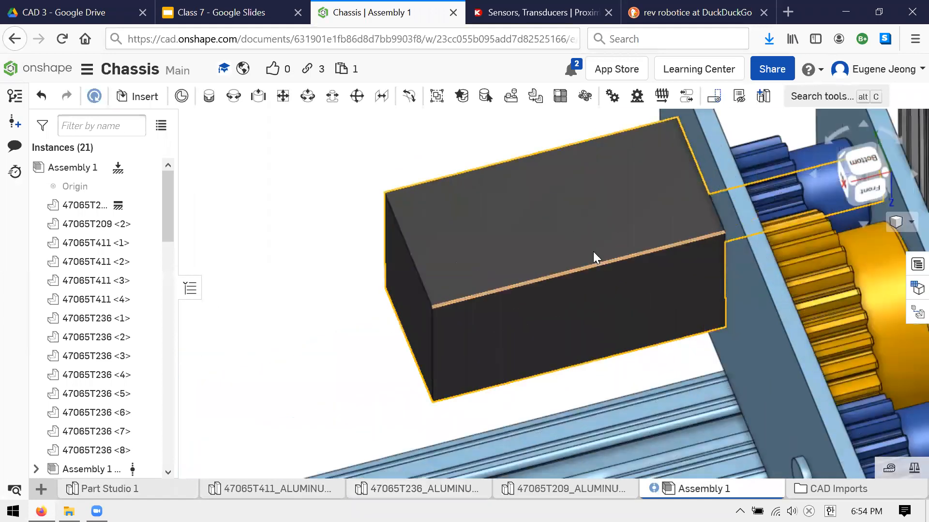
pyautogui.scroll(-1, 612, 271)
pyautogui.scroll(-6, 524, 182)
pyautogui.moveTo(648, 390); pyautogui.dragTo(524, 389, button='right')
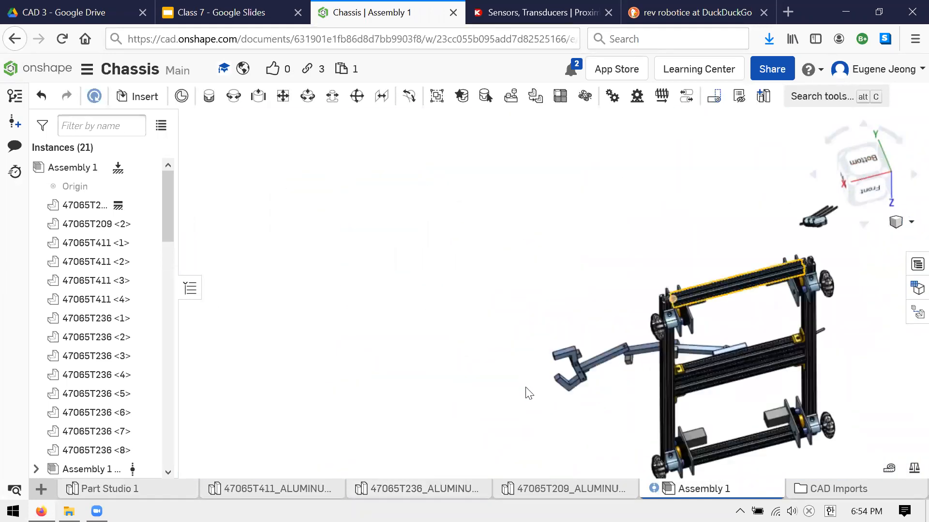
pyautogui.scroll(6, 618, 374)
pyautogui.moveTo(618, 374); pyautogui.dragTo(658, 340, button='right')
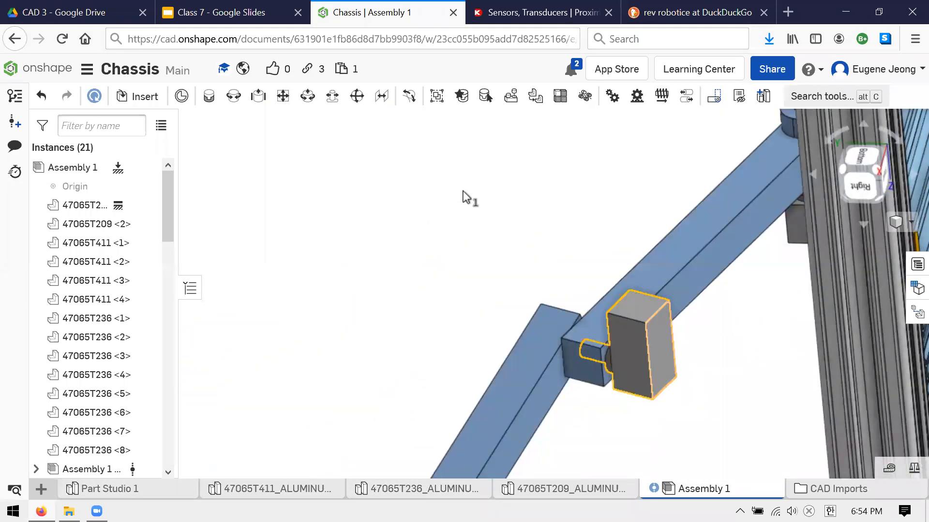
pyautogui.scroll(4, 629, 338)
pyautogui.scroll(-1, 630, 333)
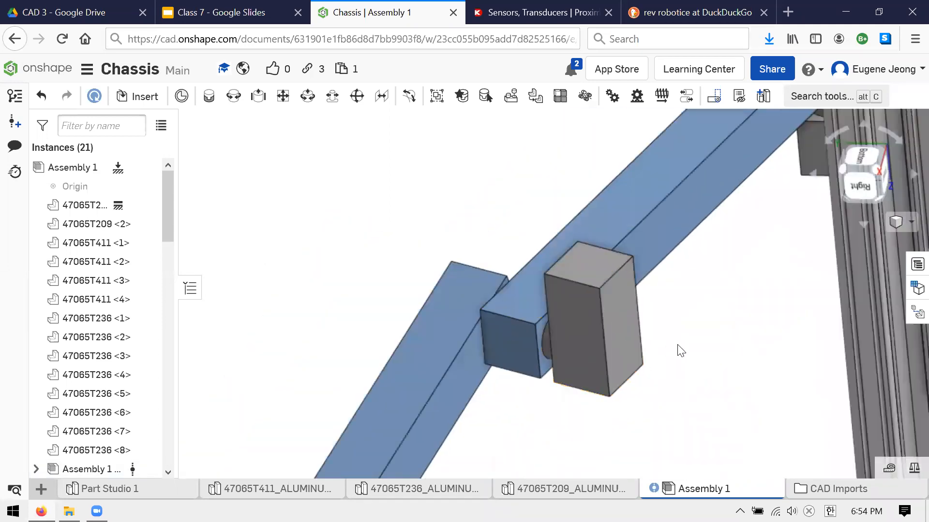
pyautogui.moveTo(678, 345); pyautogui.dragTo(701, 352, button='right')
pyautogui.moveTo(632, 297); pyautogui.dragTo(626, 311, button='right')
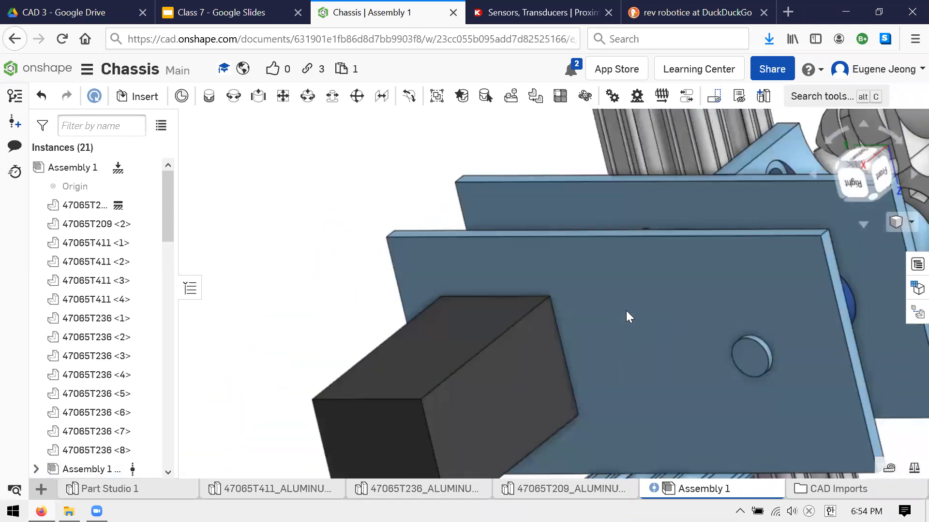
pyautogui.scroll(-8, 621, 317)
pyautogui.moveTo(283, 260); pyautogui.dragTo(443, 141, button='right')
pyautogui.scroll(10, 381, 119)
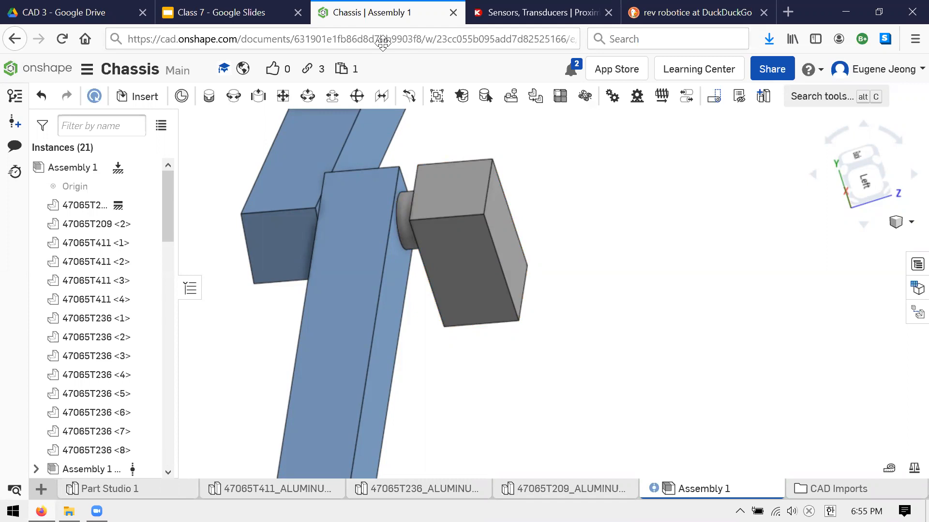
pyautogui.click(503, 221)
pyautogui.moveTo(564, 264); pyautogui.dragTo(446, 225, button='right')
pyautogui.scroll(-10, 491, 213)
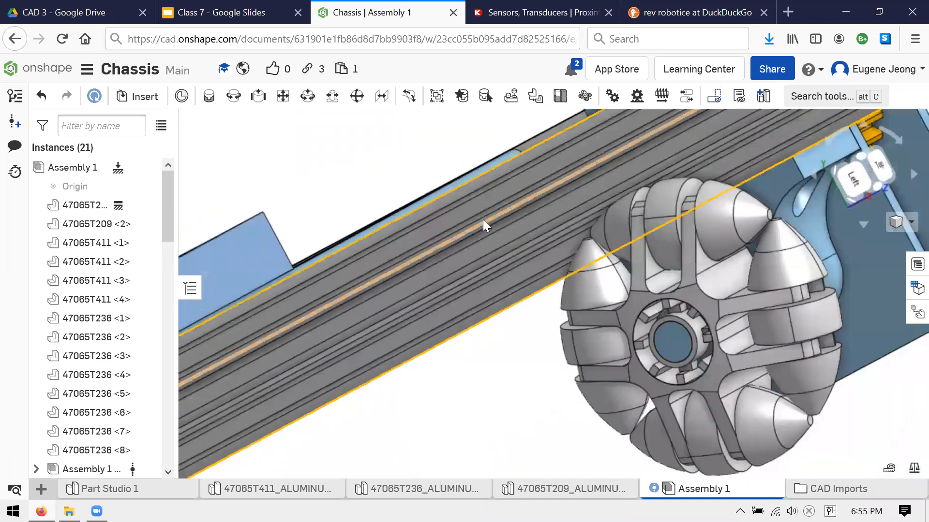
pyautogui.scroll(-8, 476, 209)
pyautogui.scroll(5, 496, 221)
pyautogui.scroll(-6, 489, 260)
pyautogui.scroll(10, 477, 192)
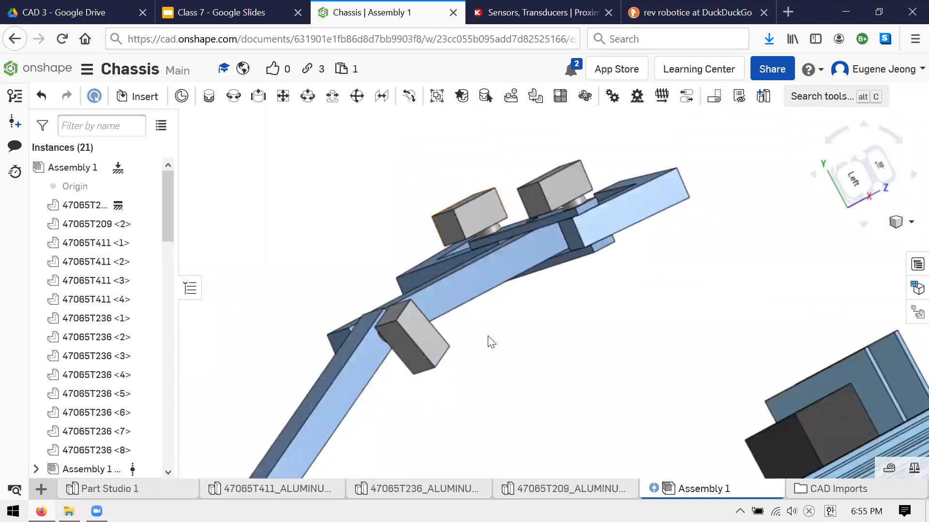
pyautogui.scroll(4, 489, 342)
# - Open the official REV Robotics website from the search results
pyautogui.click(691, 12)
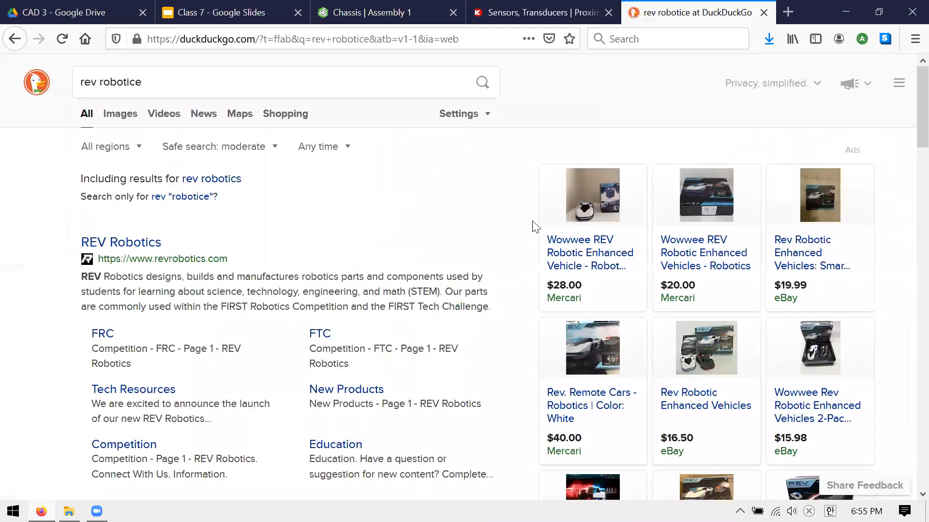
pyautogui.click(131, 248)
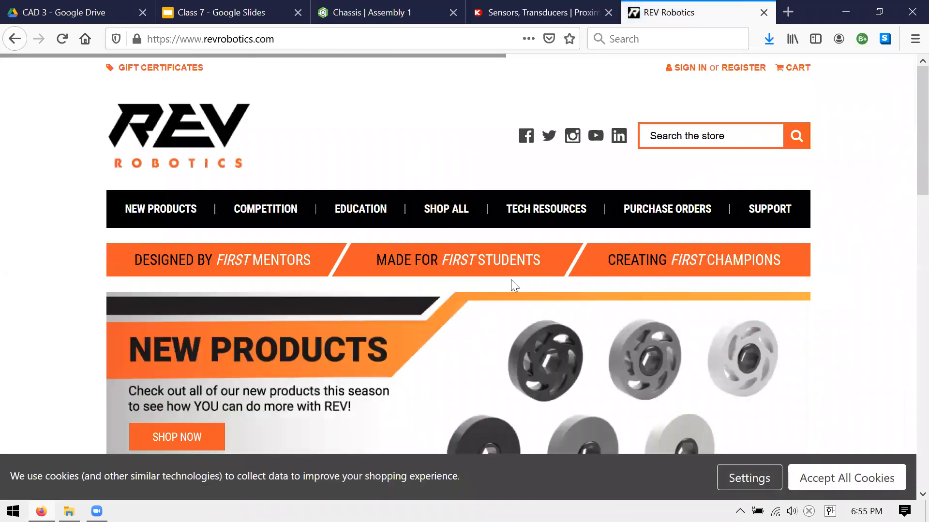
pyautogui.scroll(-12, 511, 281)
pyautogui.scroll(3, 492, 279)
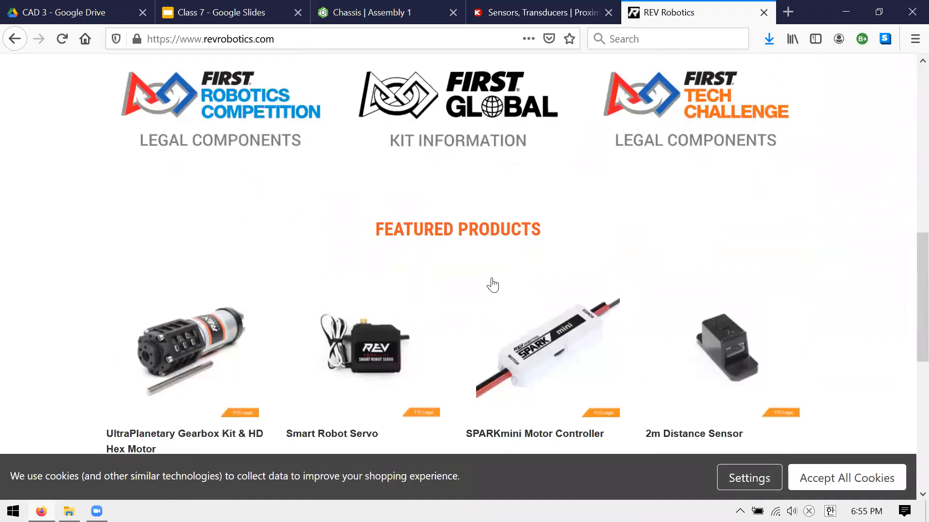
pyautogui.scroll(8, 492, 285)
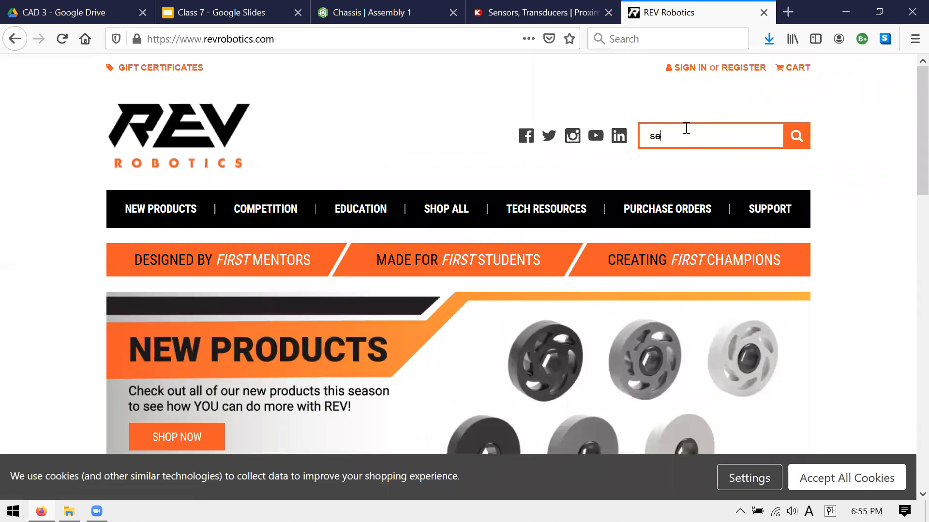
# - Search the REV store for 'sensor', view the Color Sensor, then close the REV and Digi-Key tabs
pyautogui.write('r')
pyautogui.press('Return')
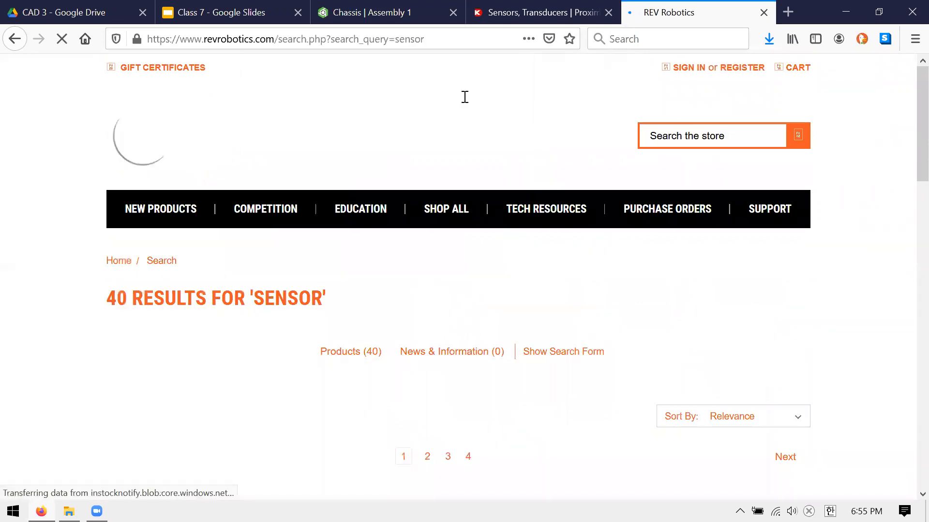
pyautogui.scroll(-7, 441, 168)
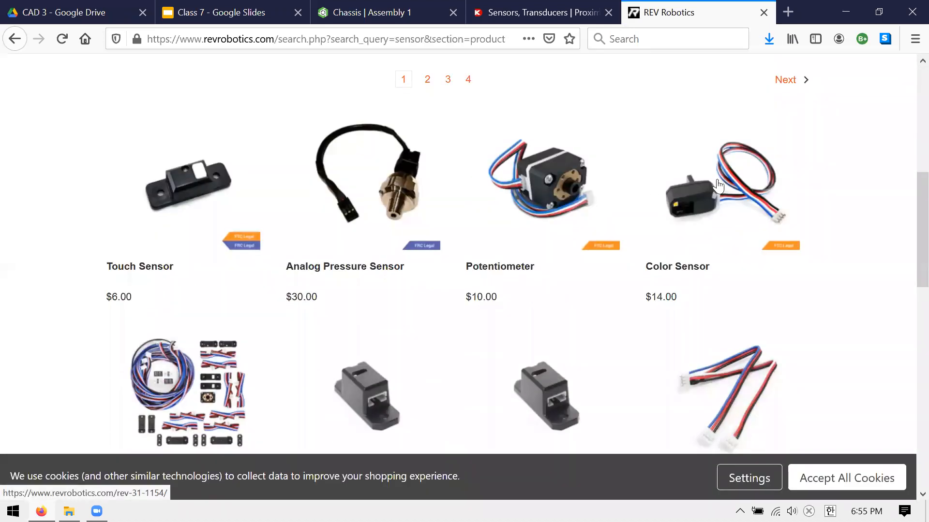
pyautogui.click(702, 209)
pyautogui.scroll(-4, 567, 264)
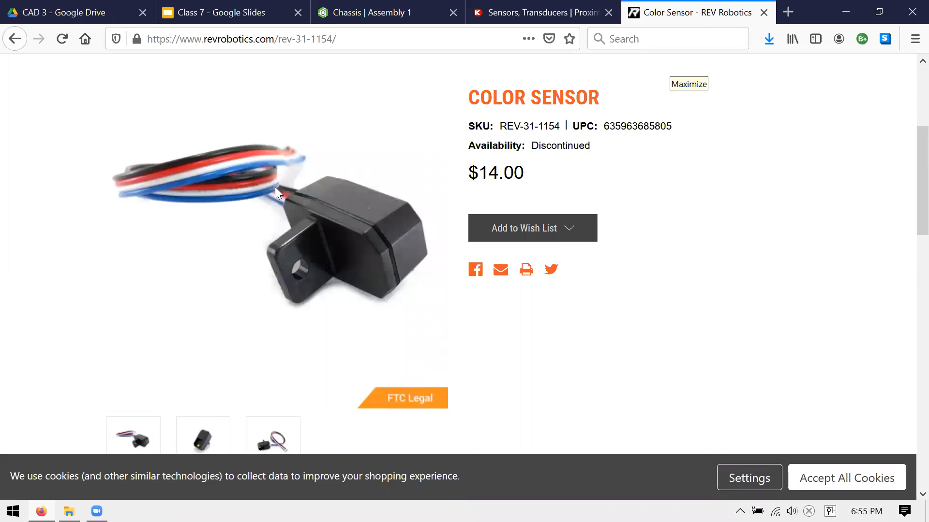
pyautogui.hotkey('ctrl', 'shift', 'Tab')
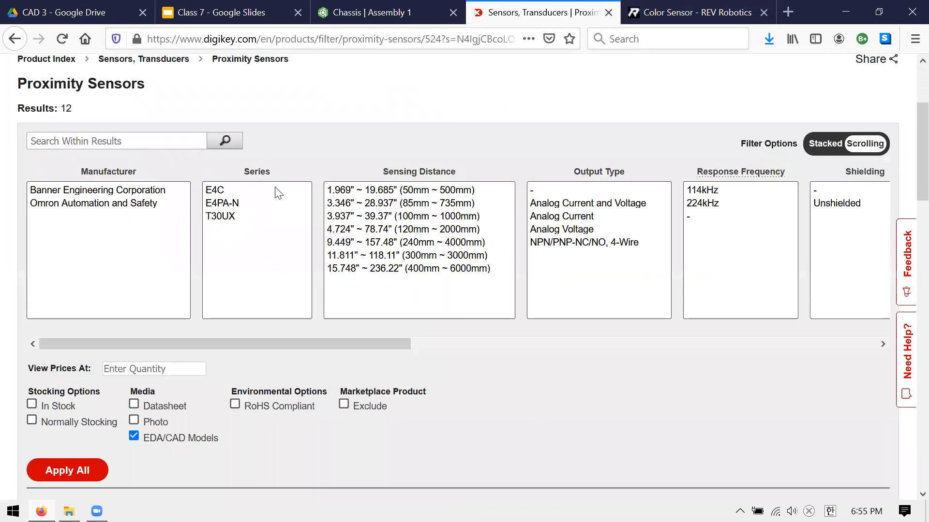
pyautogui.hotkey('ctrl', 'w')
pyautogui.hotkey('ctrl', 'w')
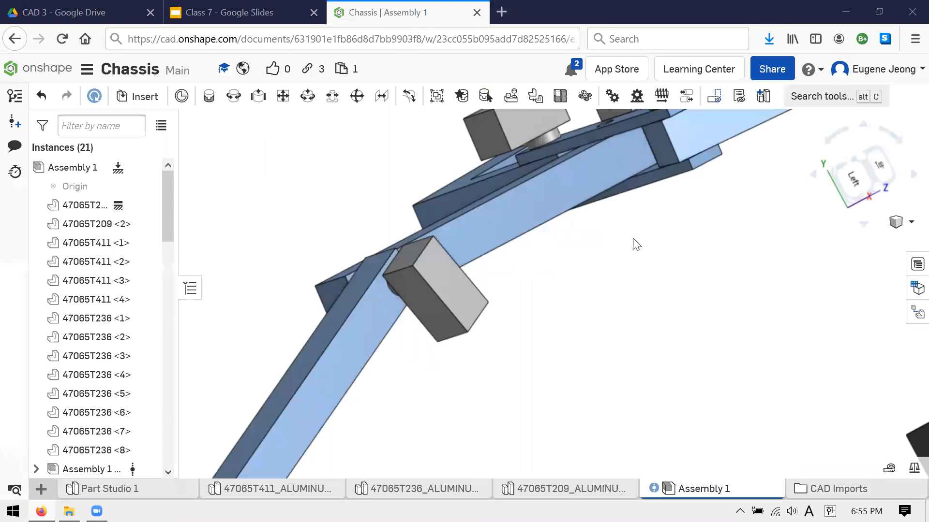
# - View the chassis frame from the side and above, then switch to the empty Part Studio 1
pyautogui.scroll(-5, 634, 243)
pyautogui.scroll(5, 629, 335)
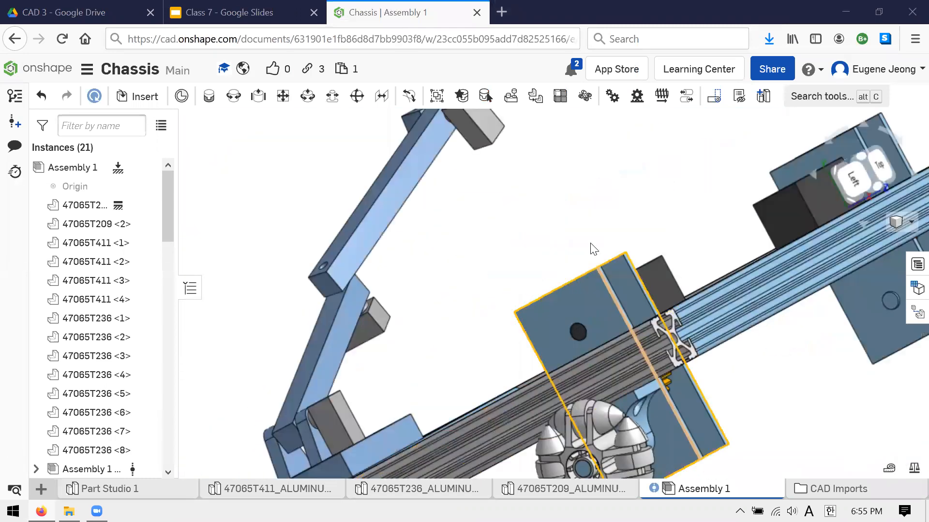
pyautogui.scroll(-5, 588, 242)
pyautogui.moveTo(588, 239); pyautogui.dragTo(505, 153, button='right')
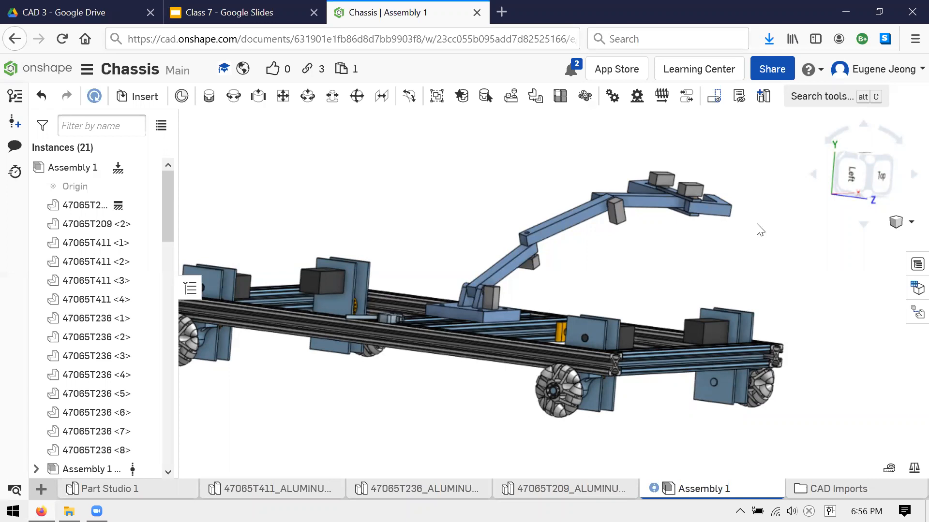
pyautogui.scroll(-3, 740, 203)
pyautogui.moveTo(721, 145); pyautogui.dragTo(736, 234, button='right')
pyautogui.scroll(3, 425, 394)
pyautogui.scroll(-5, 441, 348)
pyautogui.scroll(10, 441, 348)
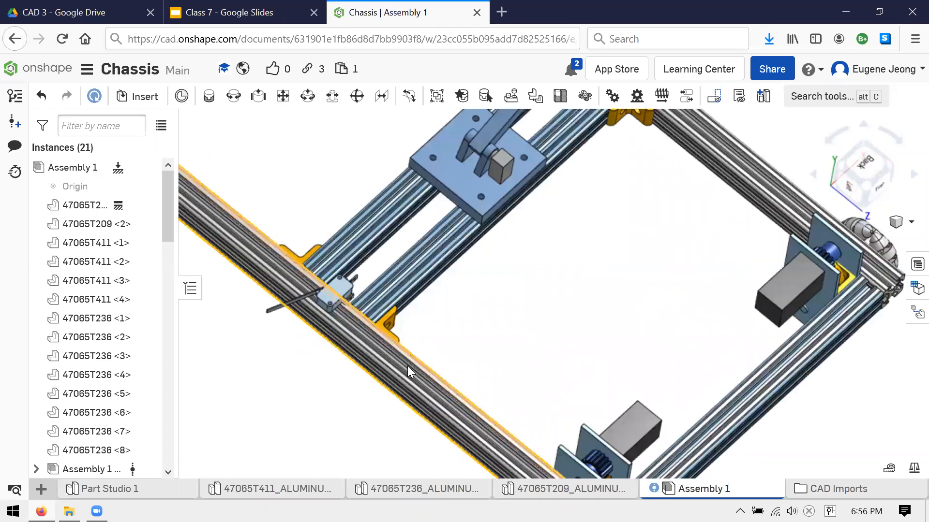
pyautogui.scroll(-2, 407, 355)
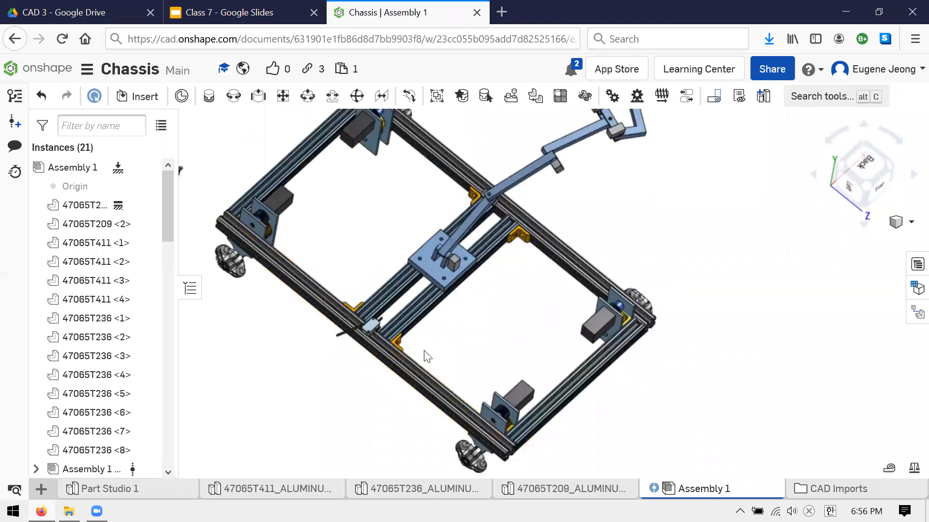
pyautogui.scroll(-5, 412, 337)
pyautogui.scroll(10, 409, 315)
pyautogui.scroll(-5, 155, 363)
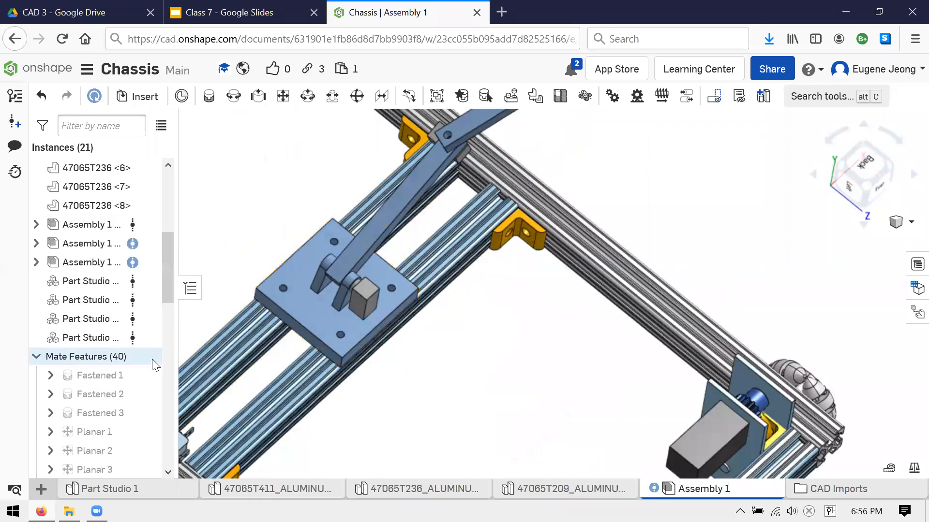
pyautogui.scroll(6, 156, 377)
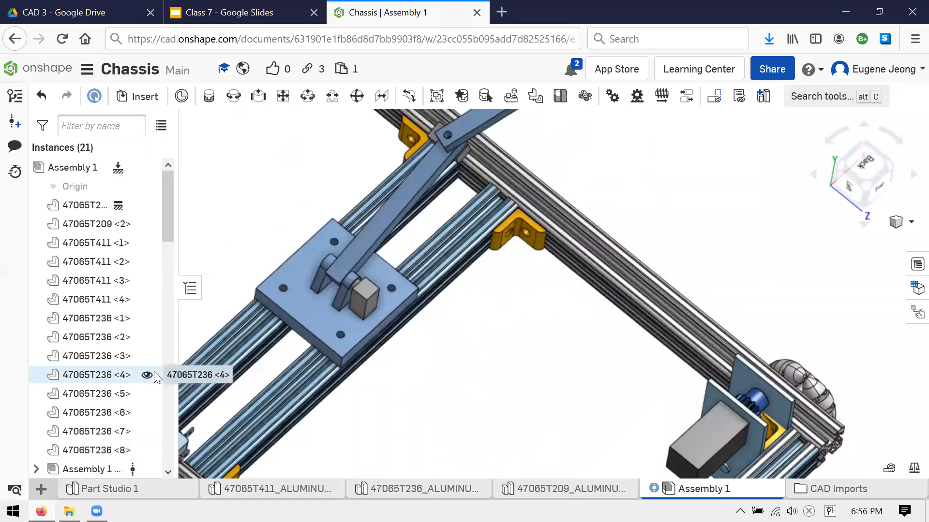
pyautogui.scroll(-6, 155, 370)
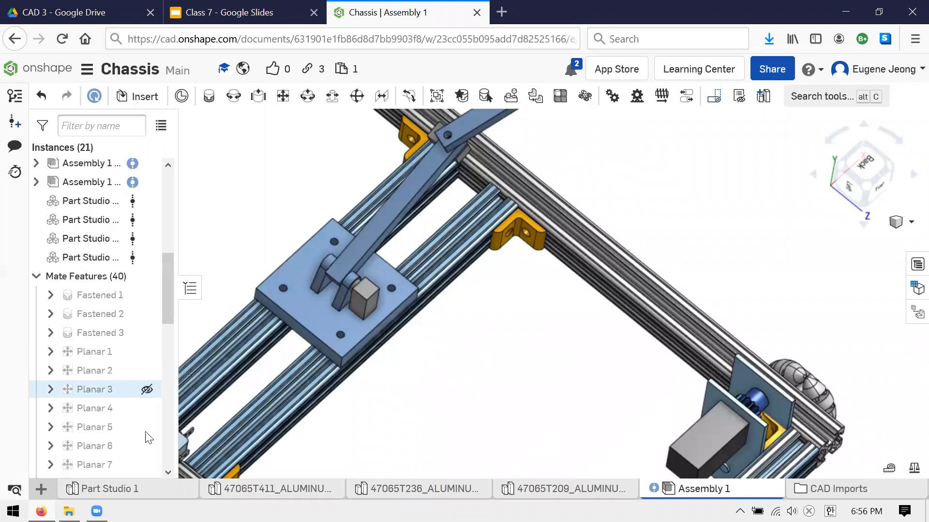
pyautogui.click(145, 491)
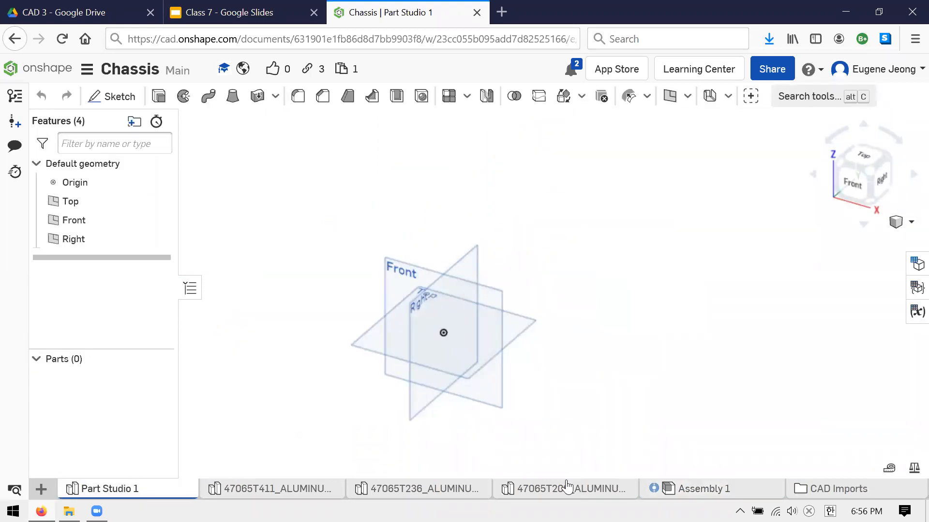
# - Change the 47065T209 part's appearance to the black swatch
pyautogui.click(567, 488)
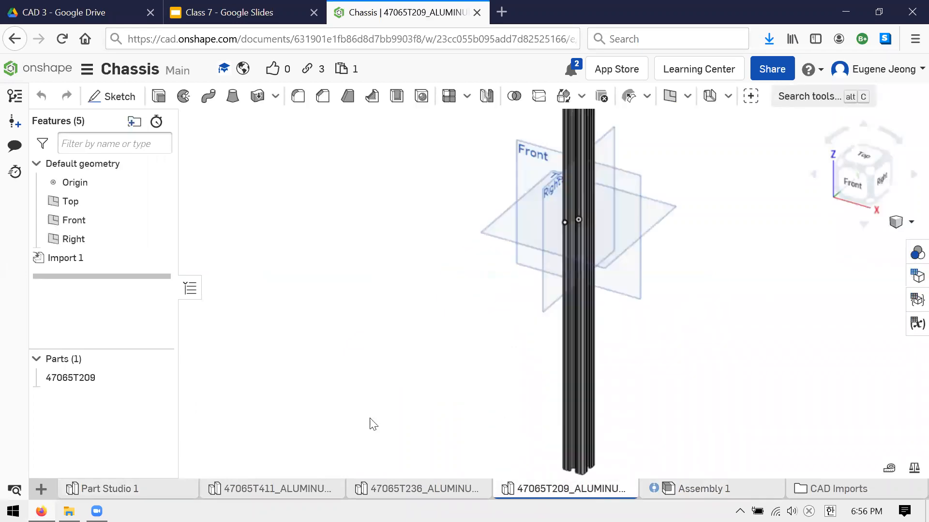
pyautogui.rightClick(87, 377)
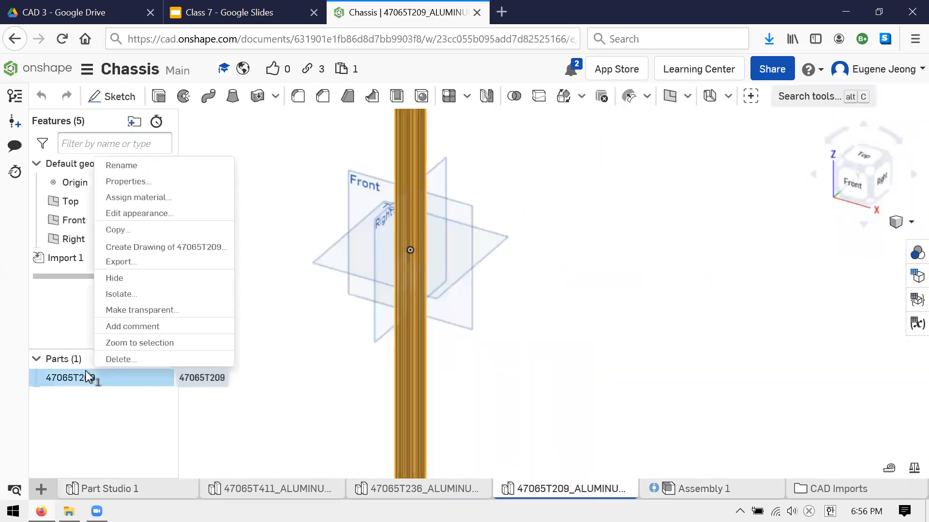
pyautogui.click(170, 213)
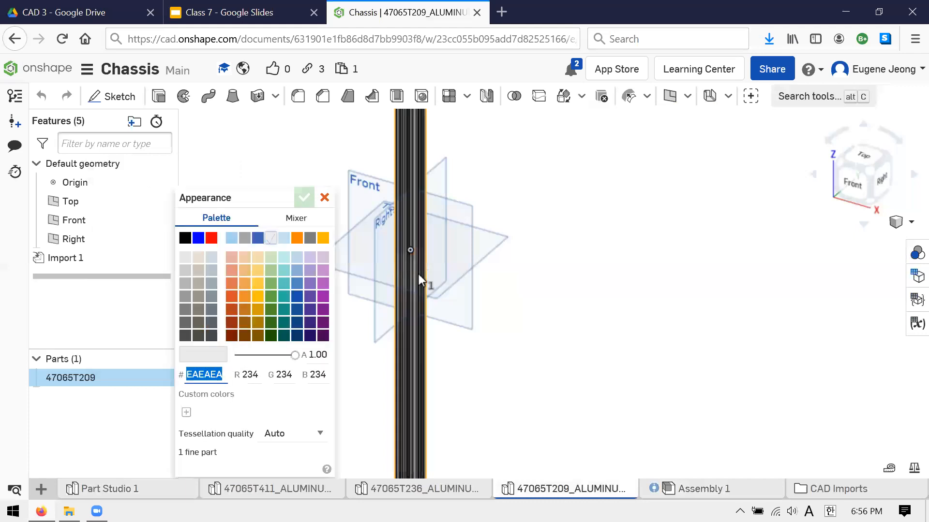
pyautogui.click(186, 241)
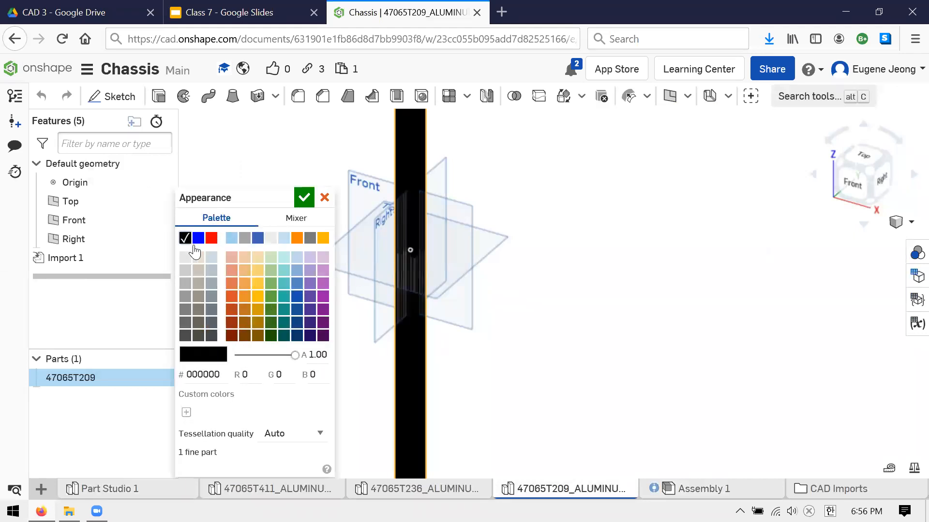
pyautogui.click(303, 197)
# - Orbit and zoom to inspect the black bar's grooved sides
pyautogui.scroll(-2, 424, 336)
pyautogui.moveTo(422, 333); pyautogui.dragTo(350, 355, button='right')
pyautogui.scroll(2, 347, 358)
pyautogui.scroll(-2, 321, 385)
pyautogui.scroll(4, 334, 425)
pyautogui.moveTo(404, 385); pyautogui.dragTo(299, 269, button='right')
pyautogui.scroll(4, 306, 271)
pyautogui.moveTo(257, 197); pyautogui.dragTo(364, 327, button='right')
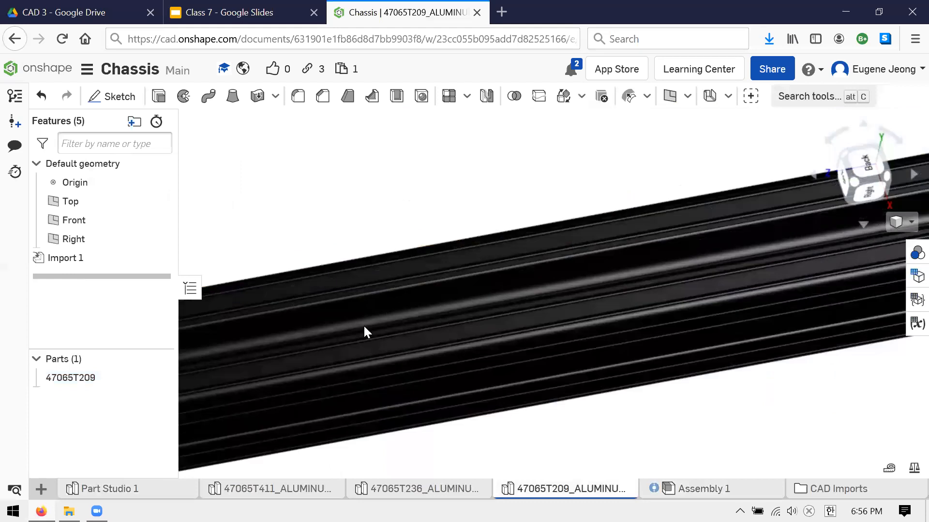
pyautogui.scroll(-2, 369, 339)
pyautogui.scroll(5, 371, 369)
pyautogui.scroll(-3, 362, 366)
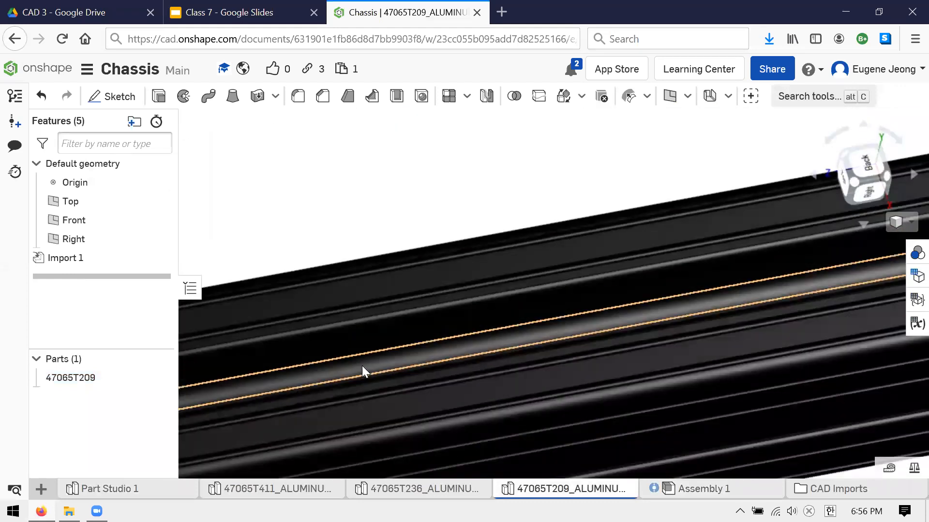
pyautogui.scroll(-5, 338, 358)
pyautogui.scroll(4, 492, 336)
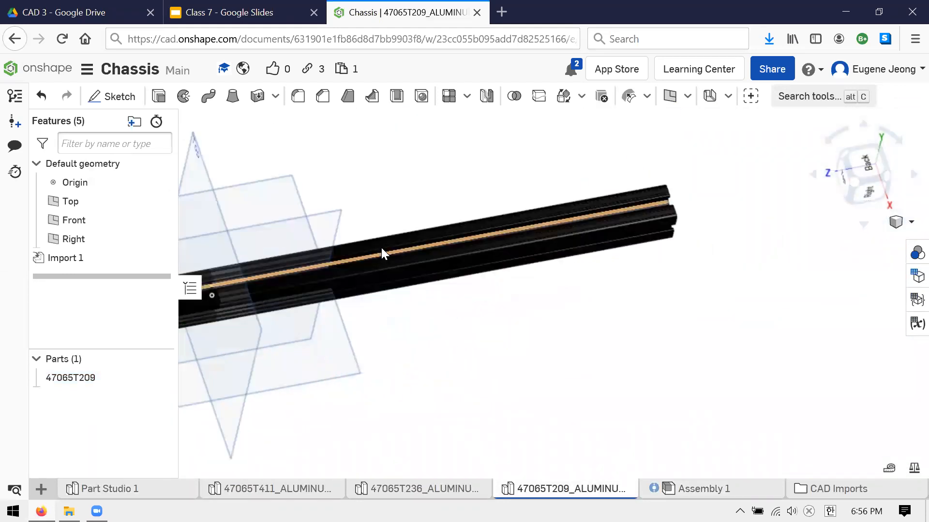
pyautogui.scroll(3, 381, 252)
pyautogui.scroll(-4, 362, 219)
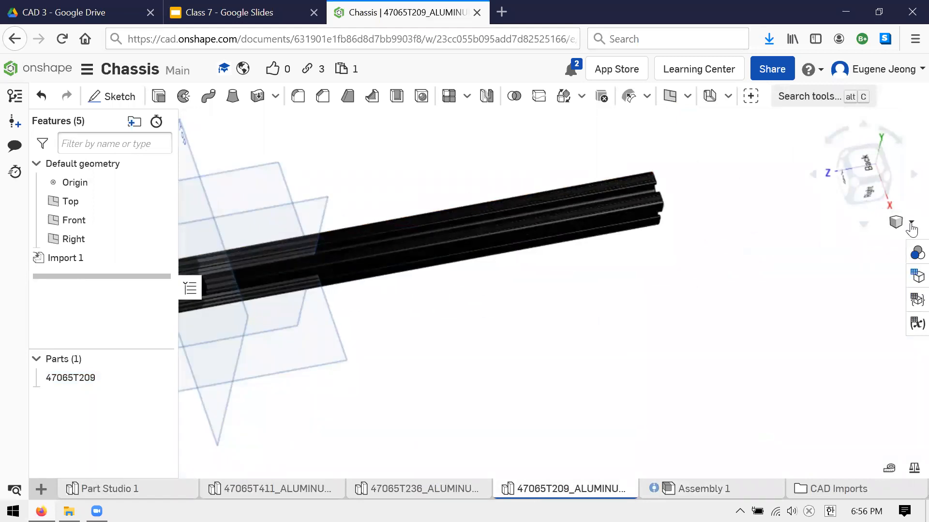
pyautogui.scroll(-3, 383, 386)
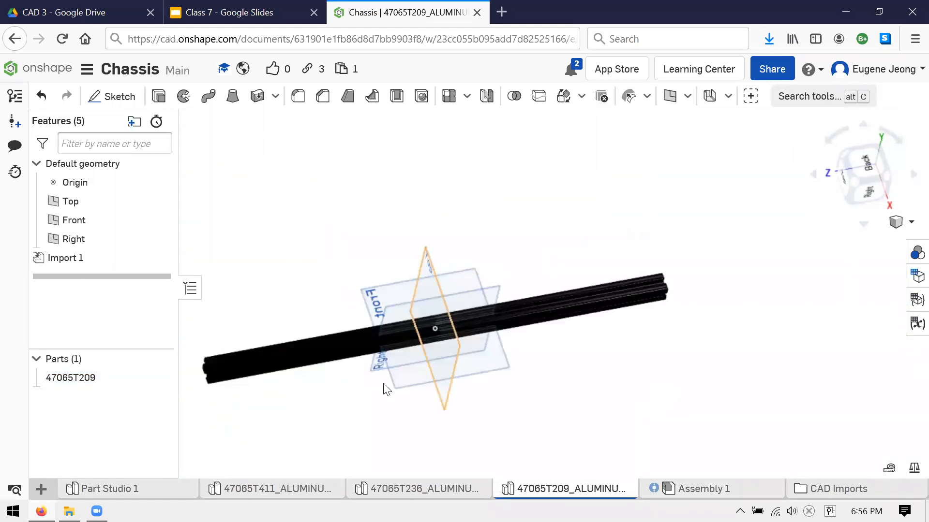
pyautogui.scroll(3, 740, 315)
pyautogui.scroll(-2, 829, 253)
pyautogui.scroll(3, 822, 248)
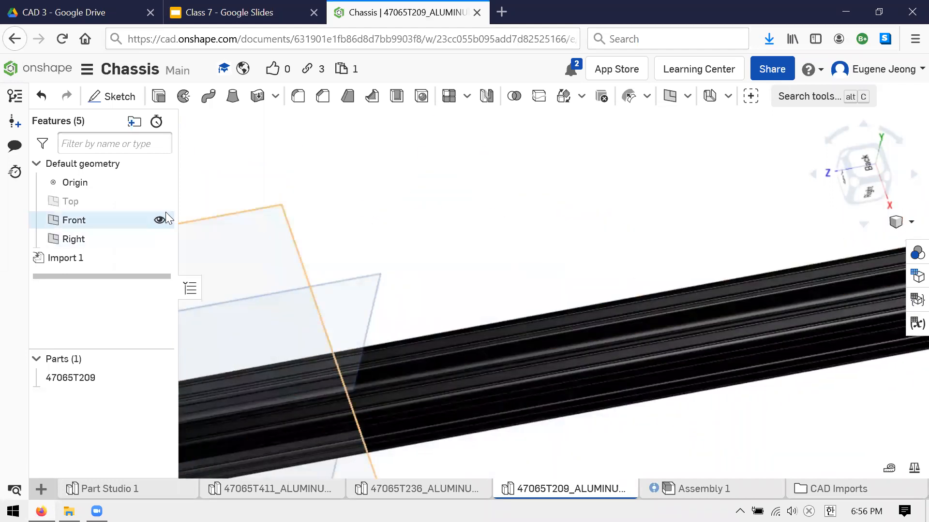
# - Hide the Front and Right planes and the origin from the view
pyautogui.click(160, 239)
pyautogui.click(158, 238)
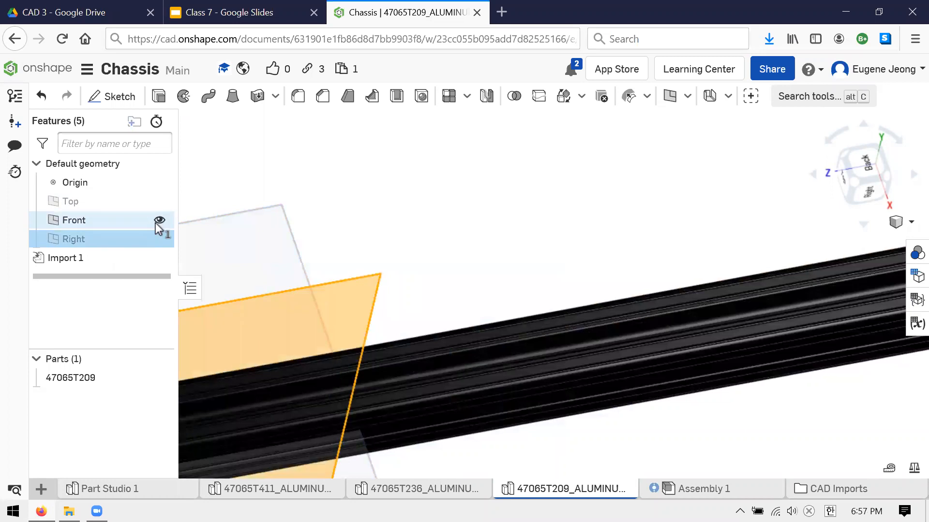
pyautogui.click(159, 220)
pyautogui.scroll(5, 504, 379)
pyautogui.click(800, 402)
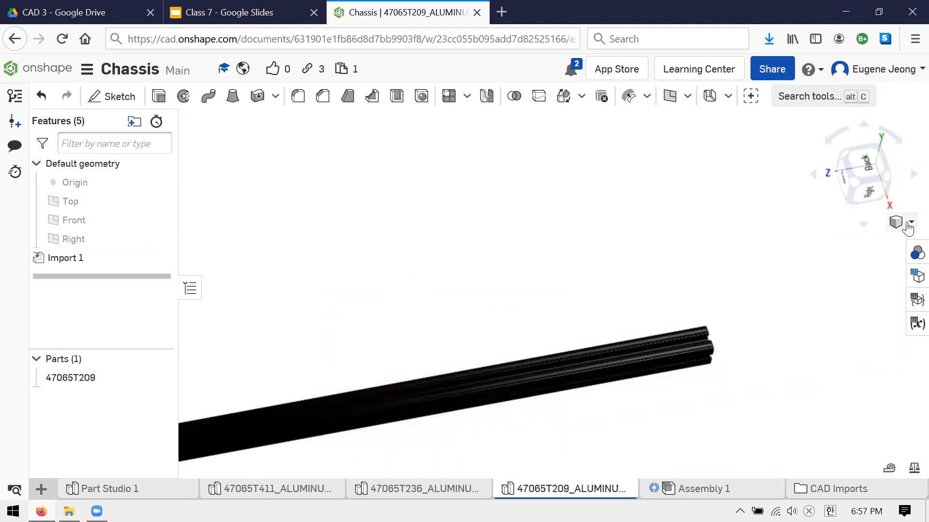
# - Turn on perspective and render the extrusion with hidden edges visible, then rotate it
pyautogui.click(909, 224)
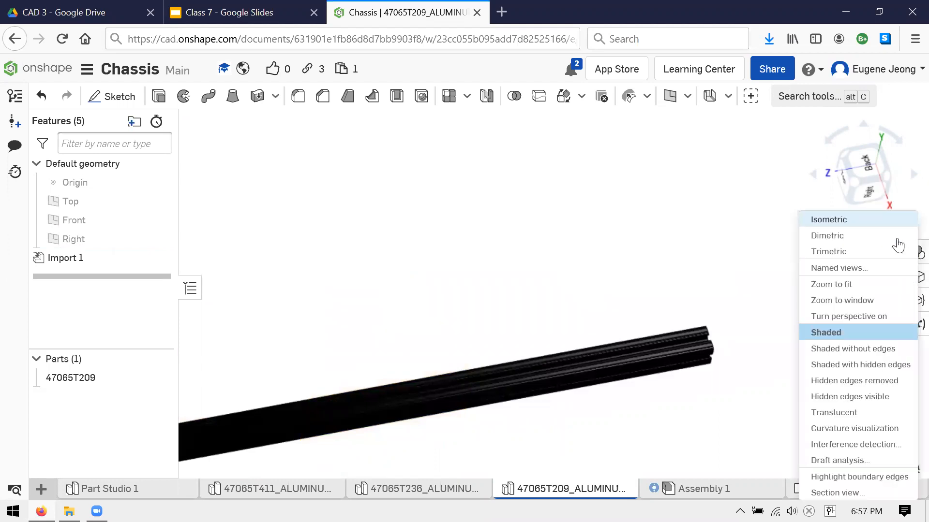
pyautogui.click(871, 317)
pyautogui.click(909, 223)
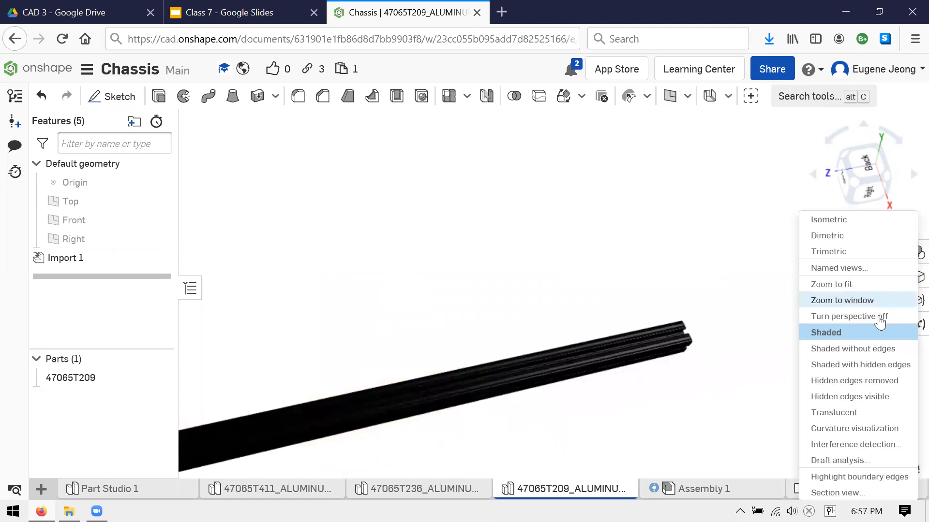
pyautogui.click(850, 365)
pyautogui.click(911, 223)
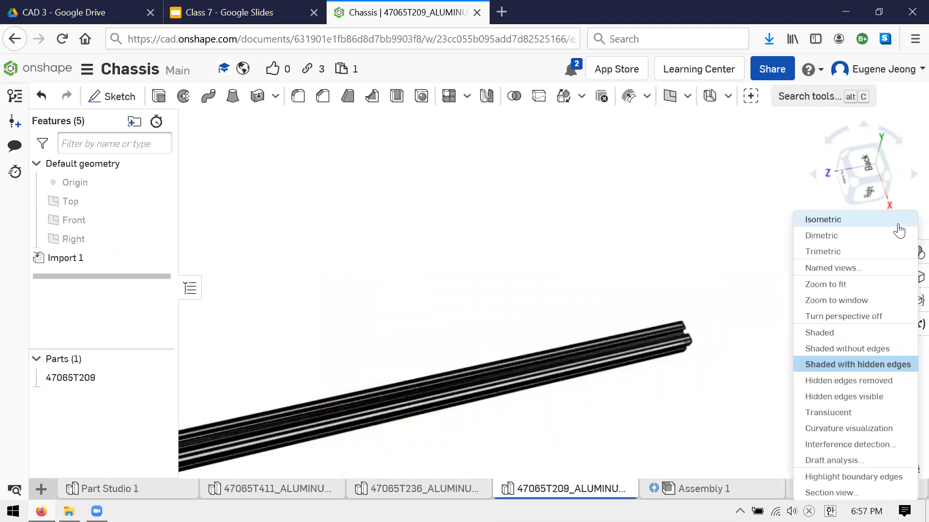
pyautogui.click(869, 410)
pyautogui.click(896, 224)
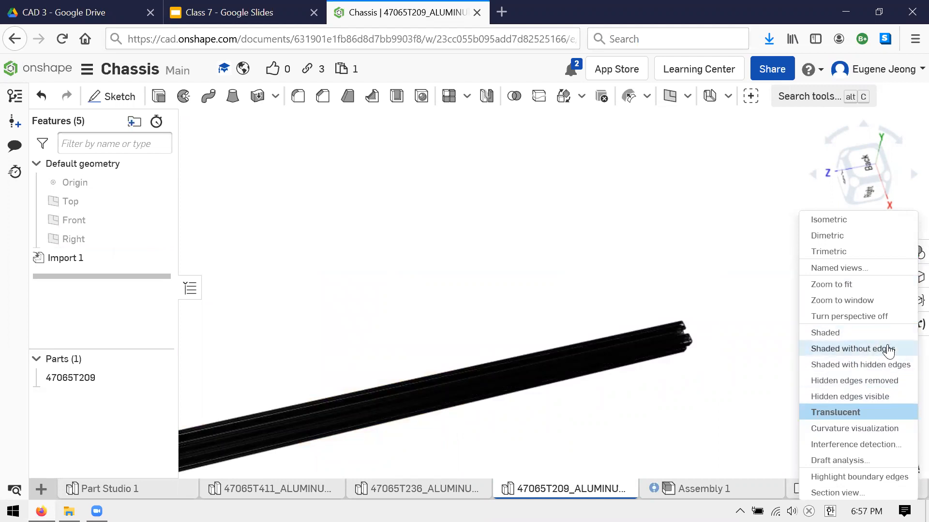
pyautogui.click(878, 395)
pyautogui.moveTo(748, 357); pyautogui.dragTo(736, 171, button='right')
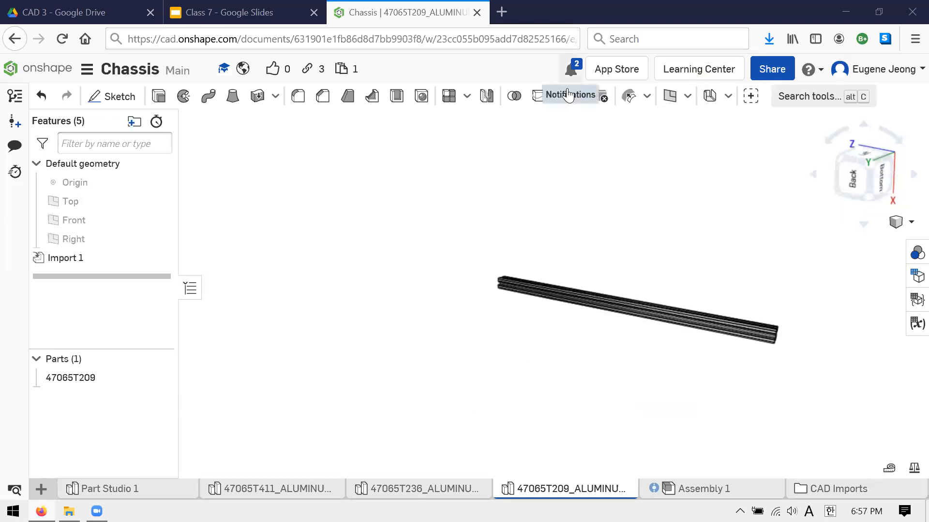
# - Delete the Translation completed notification and go to the Class 7 Homework slide
pyautogui.click(571, 70)
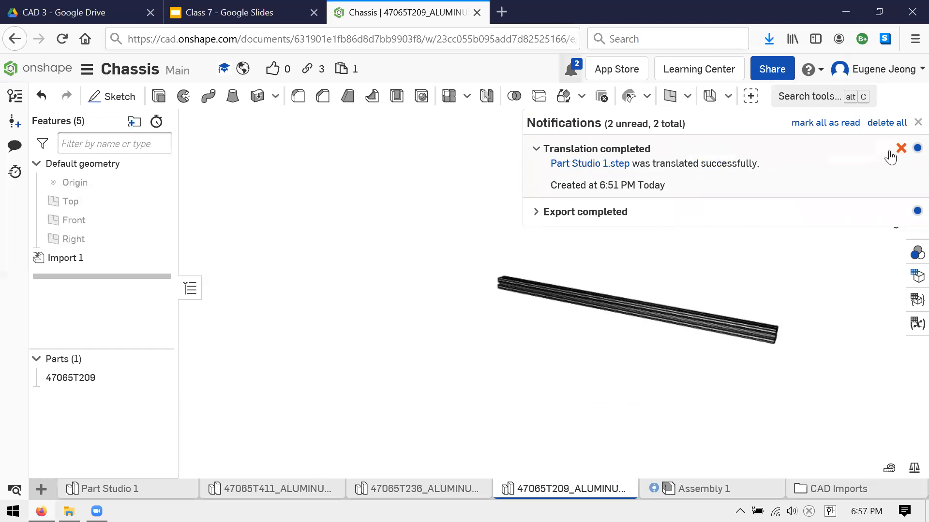
pyautogui.click(901, 148)
pyautogui.click(916, 123)
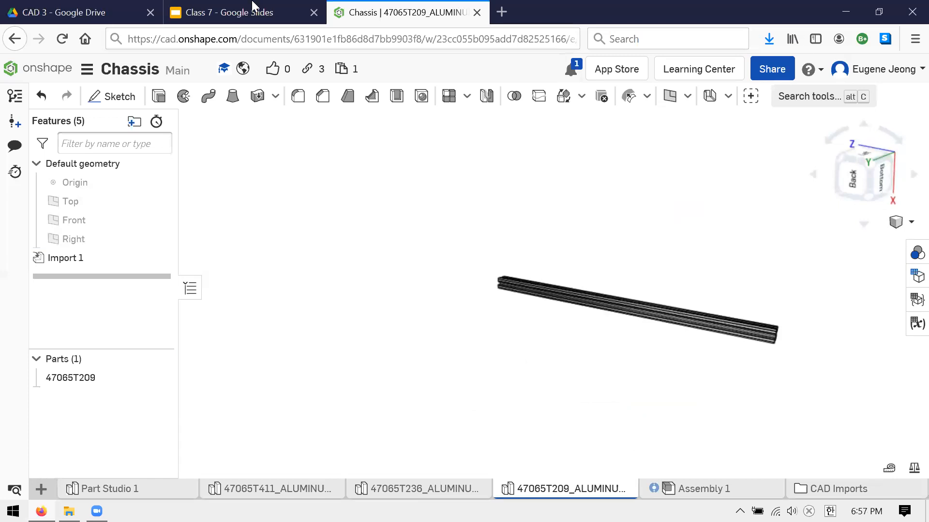
pyautogui.hotkey('ctrl', 'shift', 'Tab')
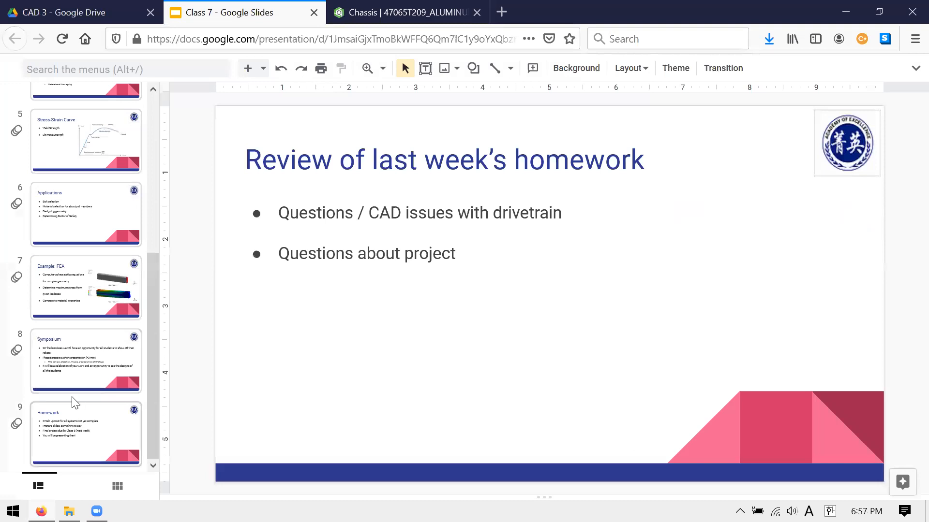
pyautogui.click(64, 438)
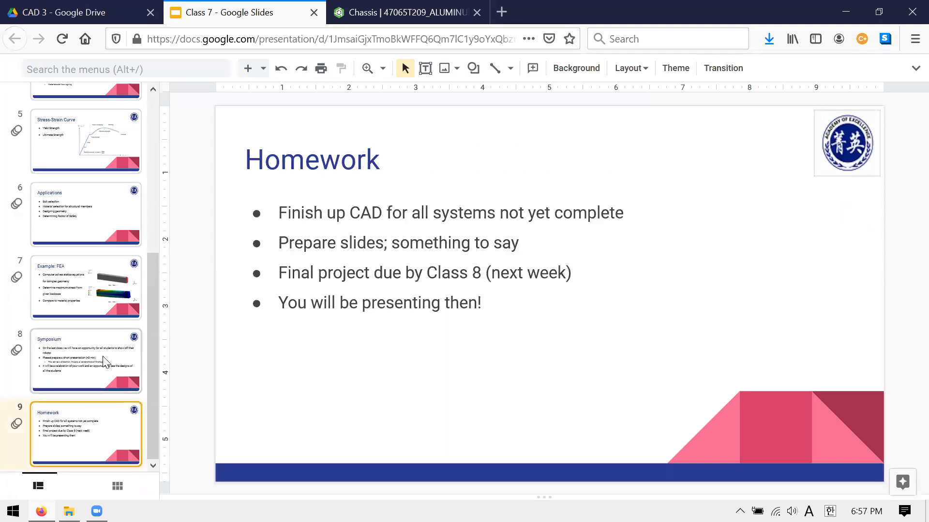